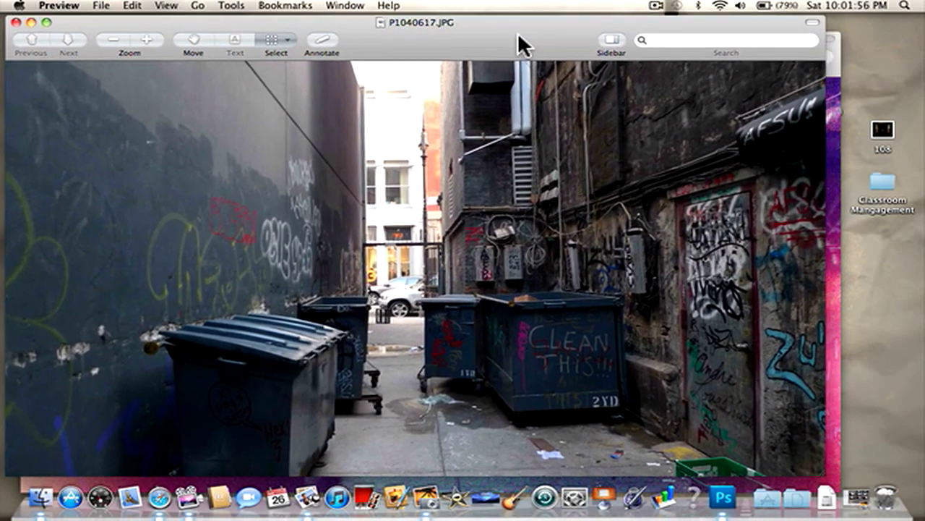
Compare the edited Vintage color correc.jpg with the original P1040617.JPG by bringing each image window to the front
click(838, 45)
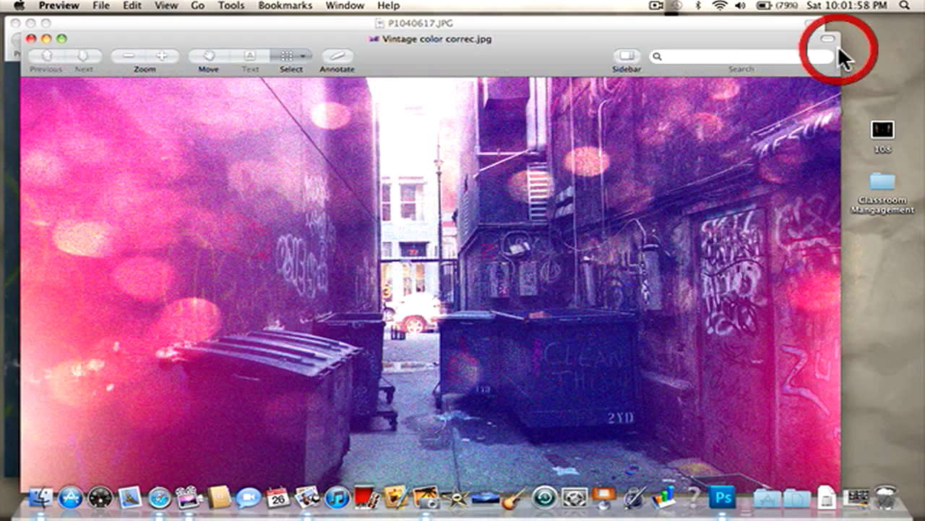
drag(715, 29, 717, 10)
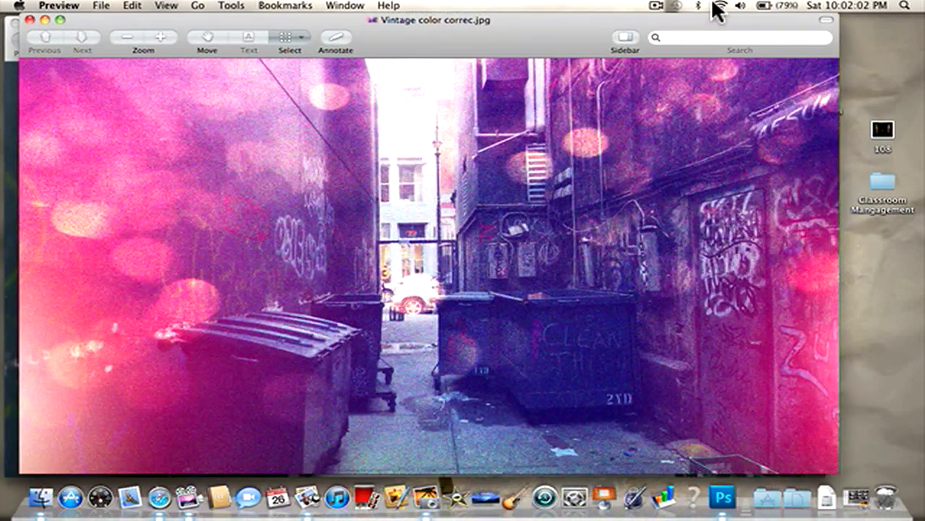
key(F9)
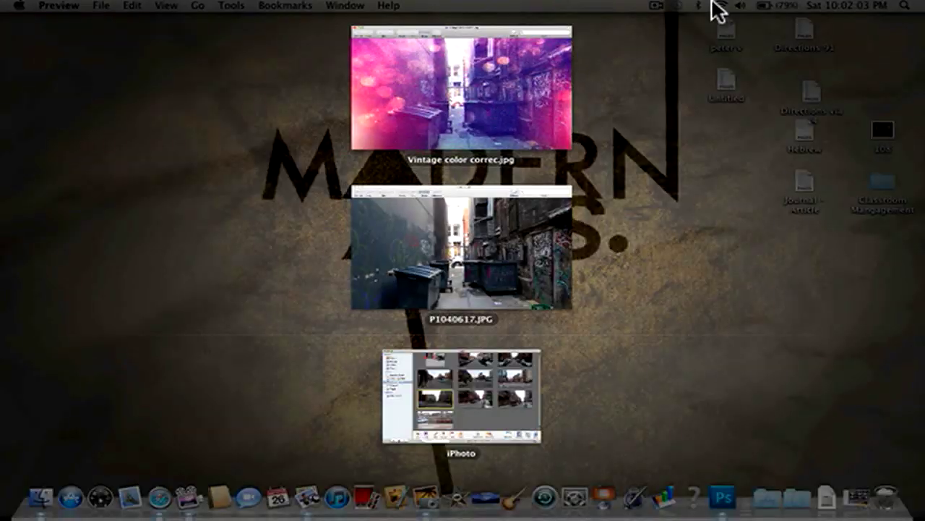
click(504, 134)
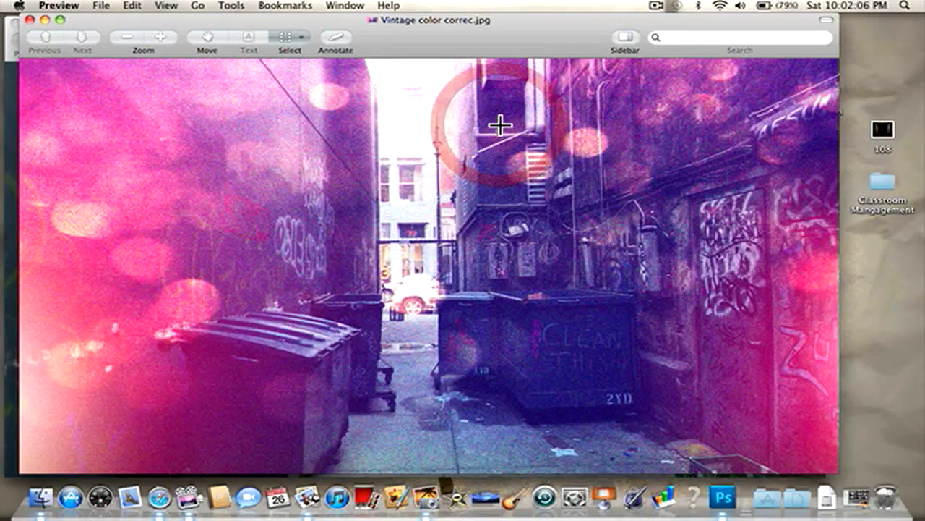
drag(407, 26, 405, 54)
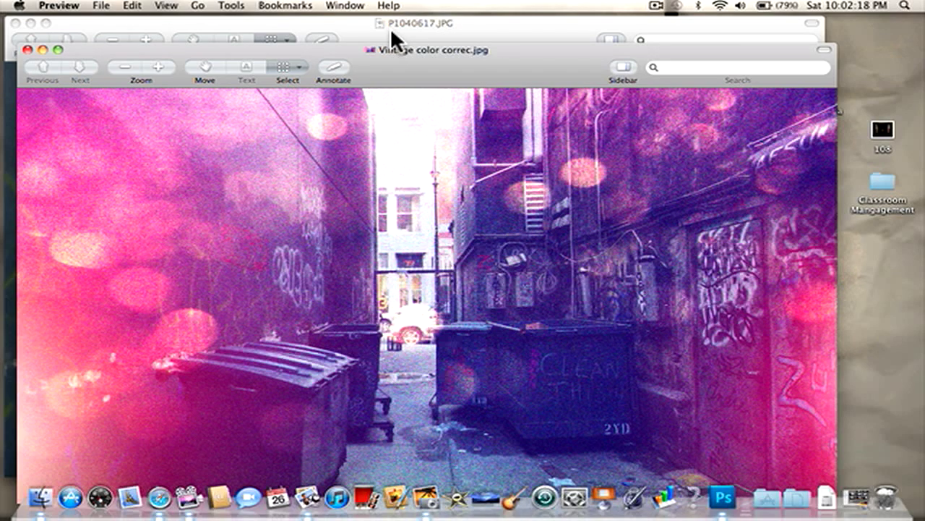
click(391, 28)
drag(390, 27, 450, 26)
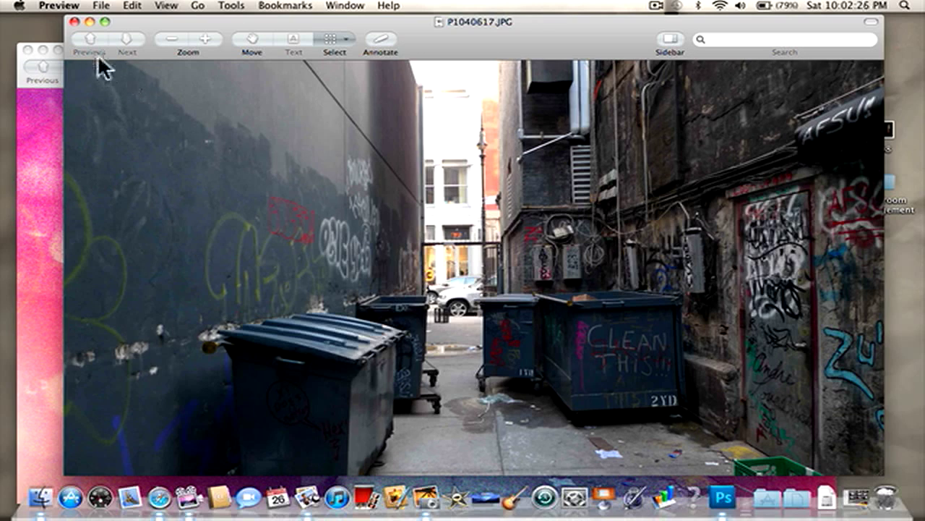
Minimize the P1040617.JPG and Vintage color correc.jpg windows and switch to Photoshop
click(87, 20)
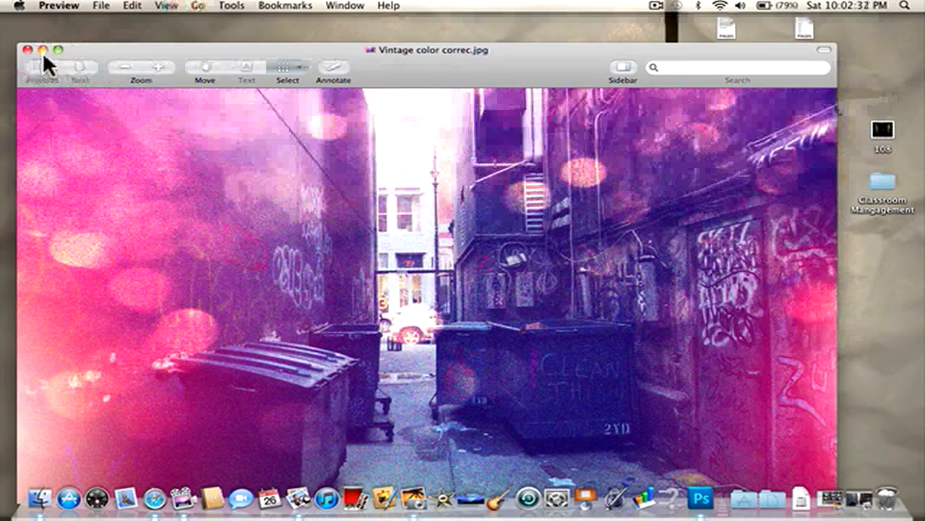
click(41, 50)
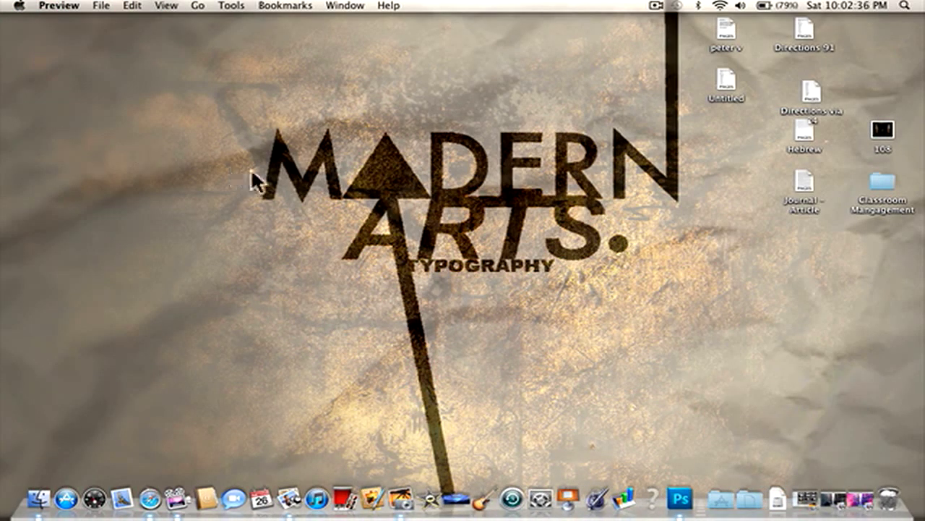
click(681, 498)
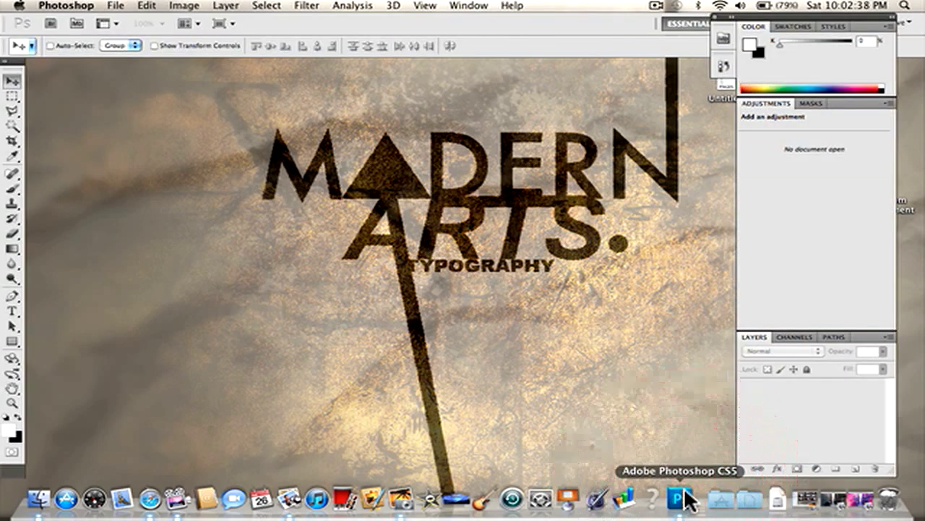
Switch to Finder and open the folder that contains the Backgrounds photos
click(36, 499)
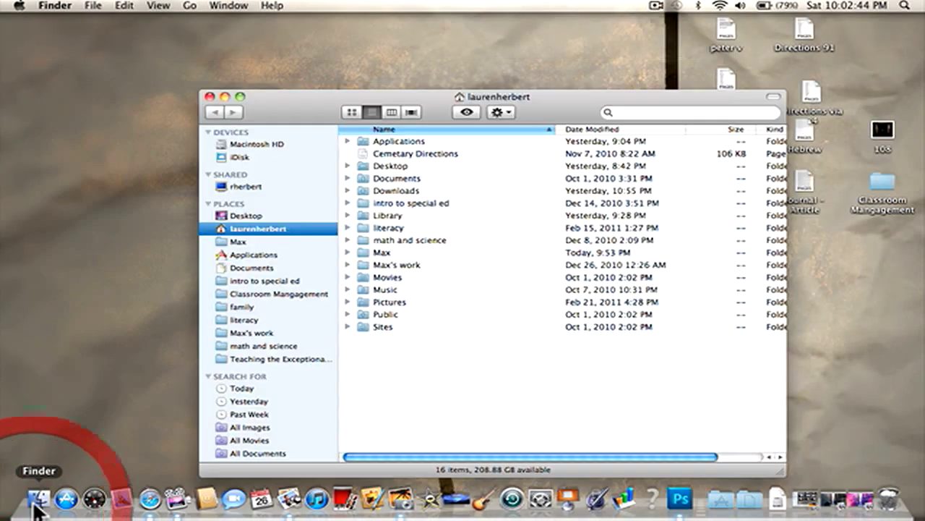
click(243, 239)
click(474, 214)
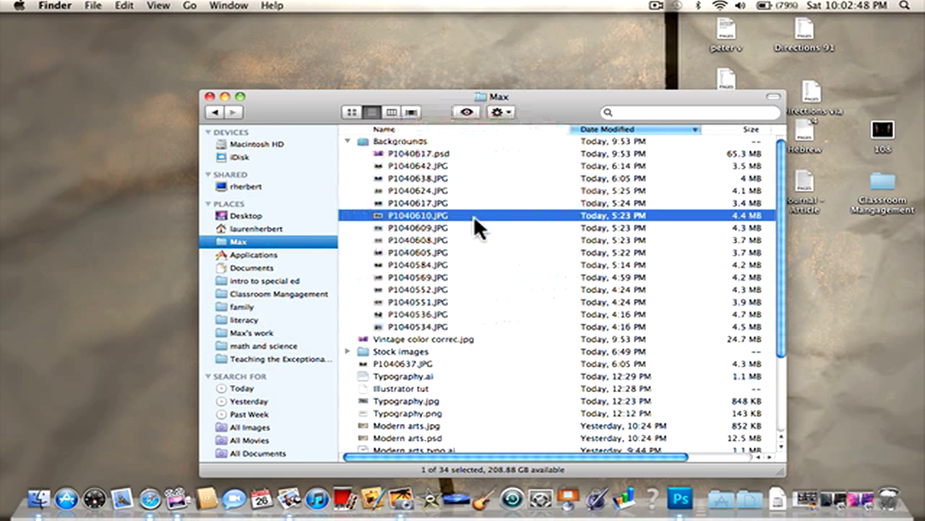
View P1040605.JPG from the Backgrounds folder at full size and close it again
click(409, 250)
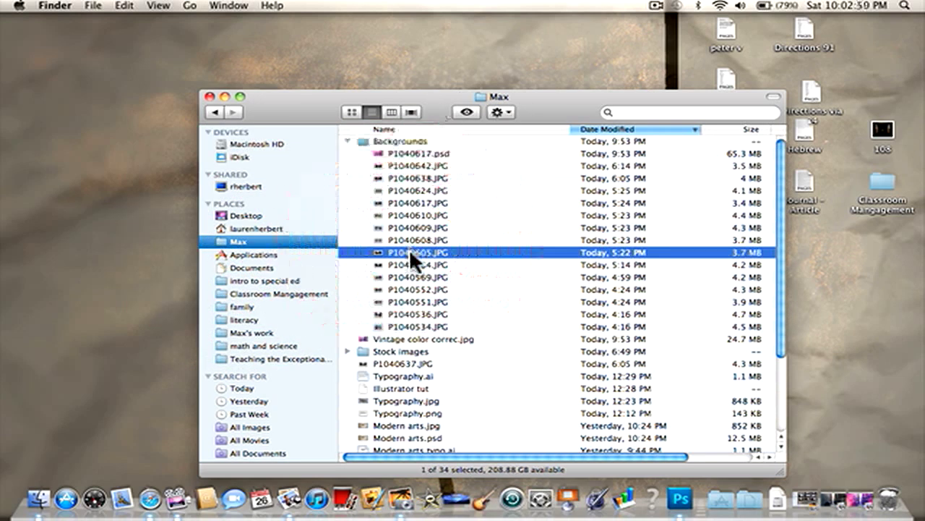
double_click(409, 250)
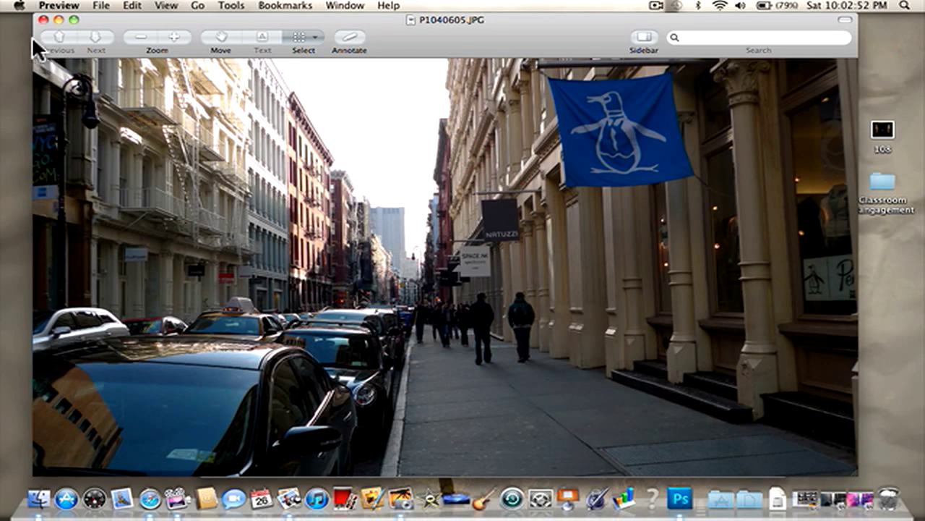
click(44, 20)
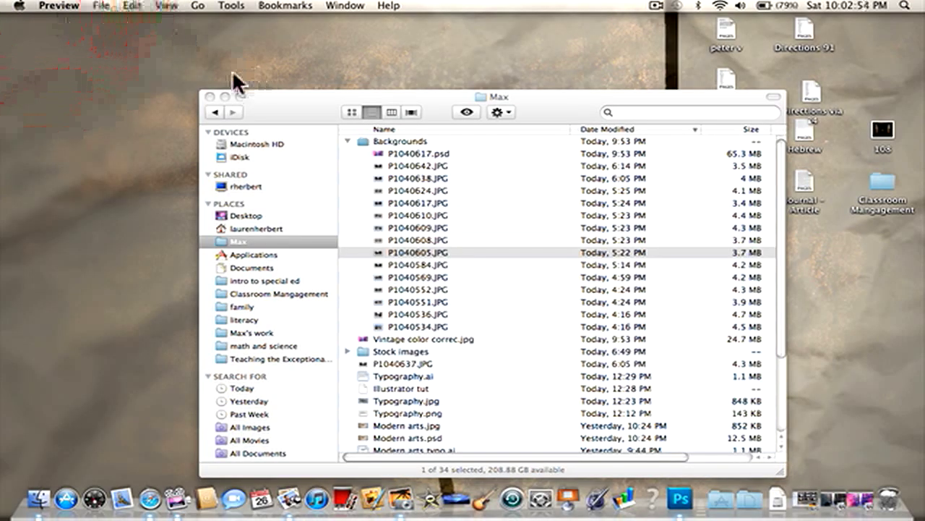
Browse the photos in the Backgrounds folder in Cover Flow view to find a suitable image
click(411, 112)
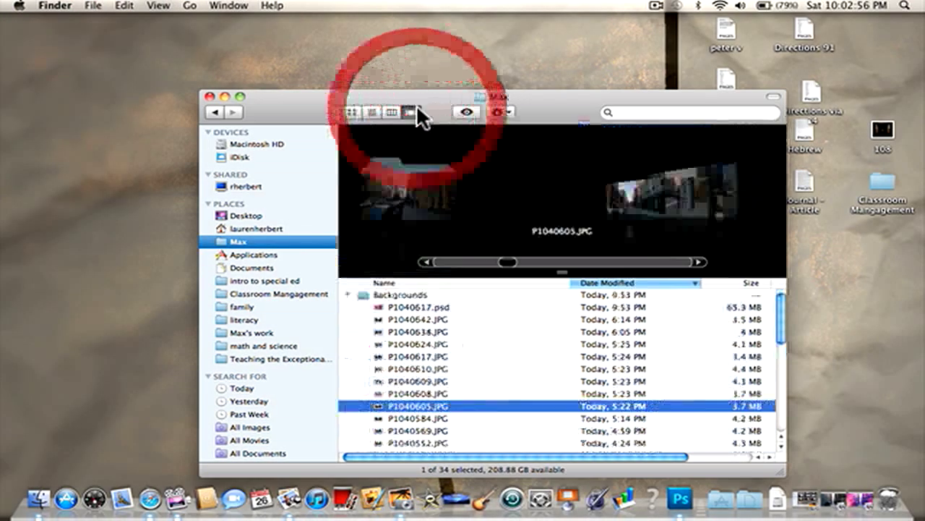
key(Up)
key(Up)
key(Up)
key(Up)
key(Up)
key(Up)
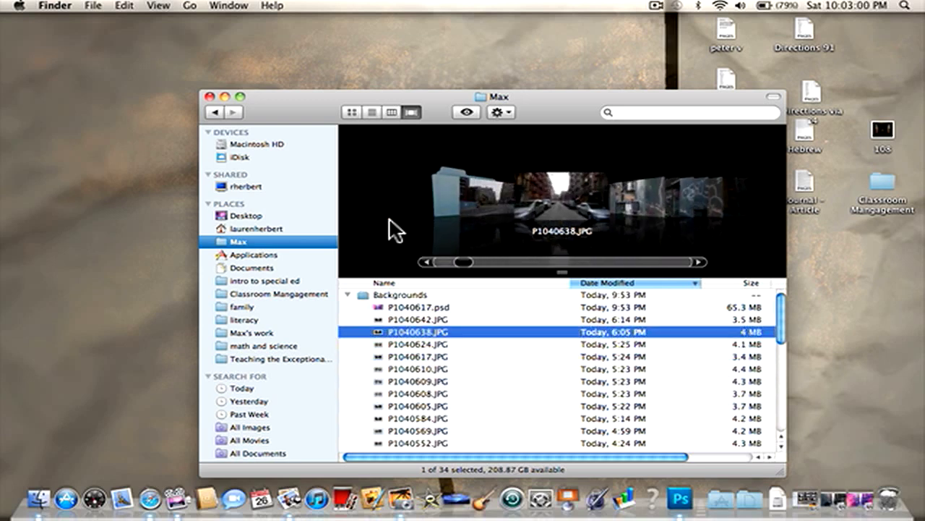
key(Up)
key(Up)
key(Down)
key(Down)
key(Down)
key(Down)
key(Down)
key(Down)
key(Down)
key(Down)
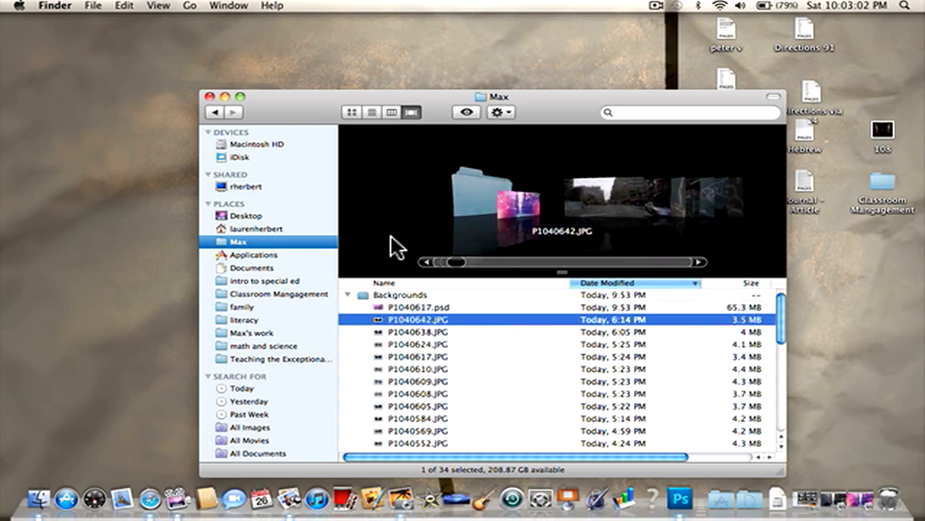
key(Down)
key(Down)
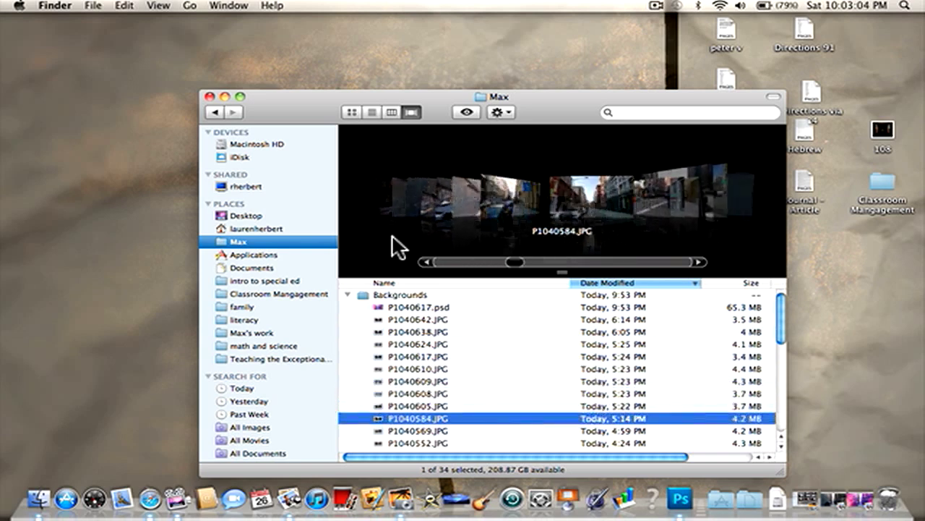
View P1040569.JPG from the Backgrounds folder in Preview and close it again
click(394, 430)
right_click(393, 430)
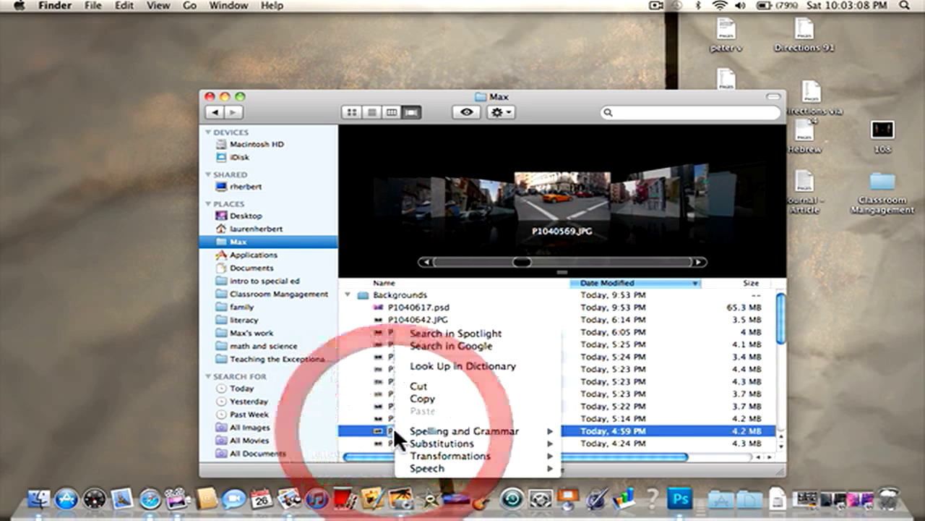
click(372, 432)
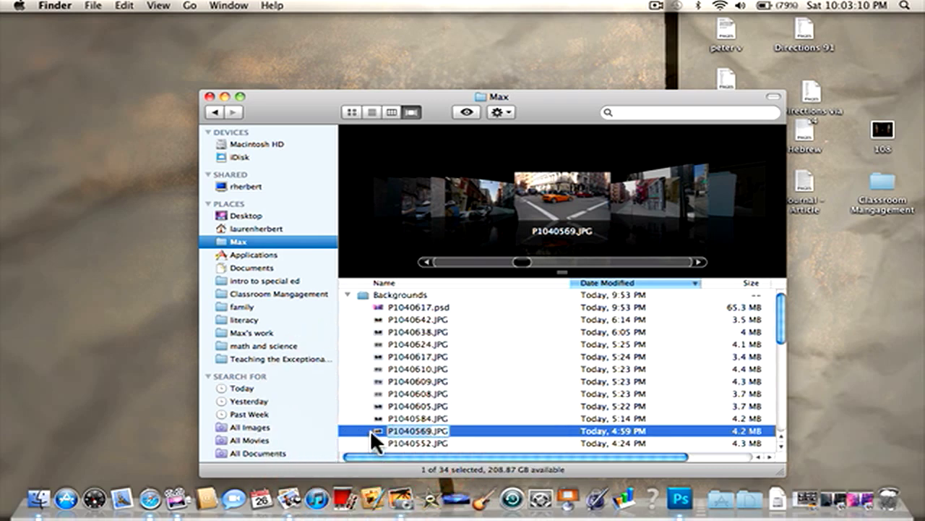
double_click(370, 429)
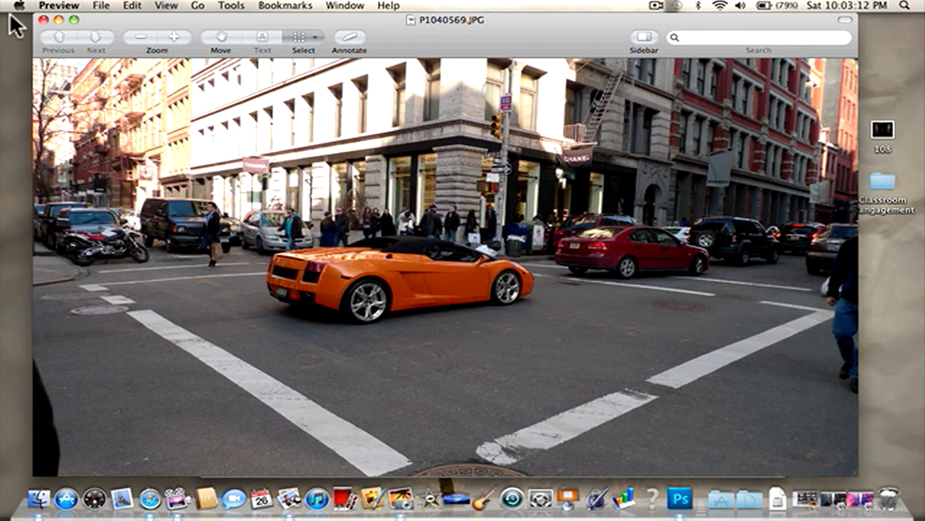
click(44, 20)
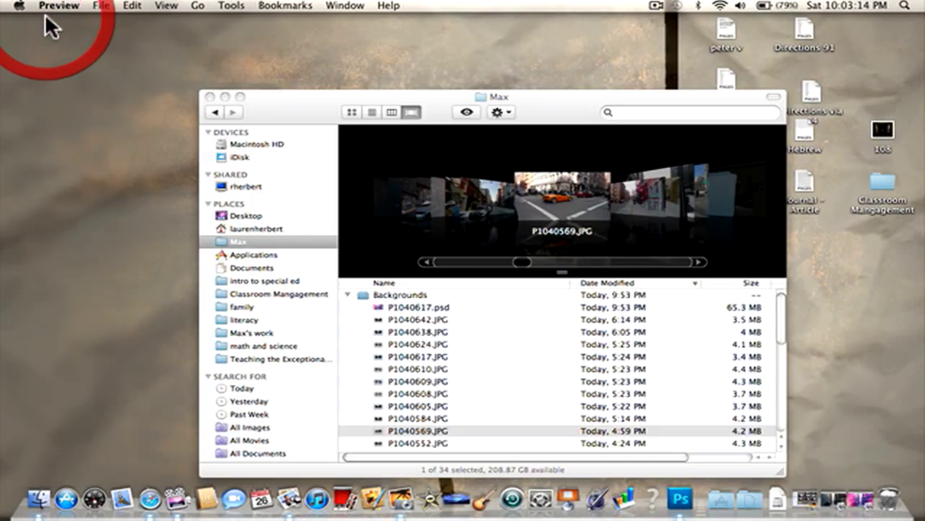
Open P1040569.JPG with Adobe Photoshop CS5, close the Finder window and return to the photo
click(360, 428)
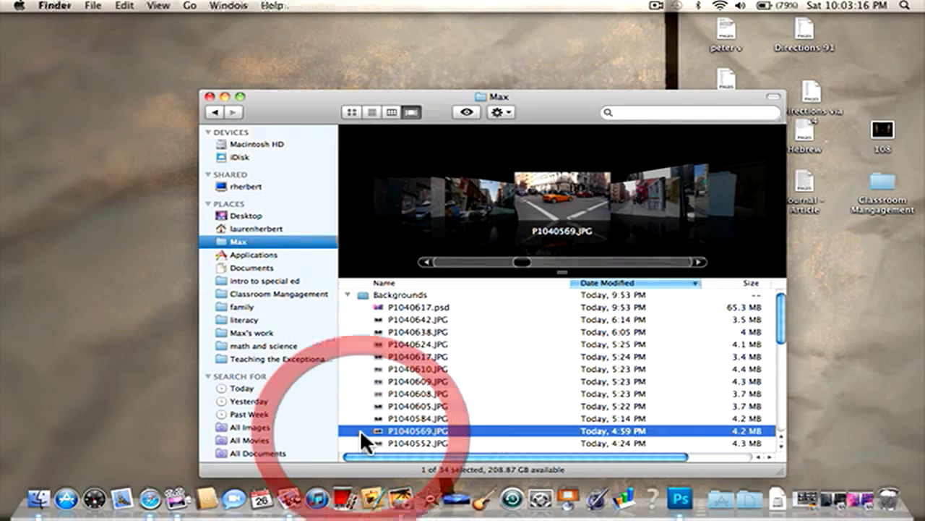
right_click(360, 429)
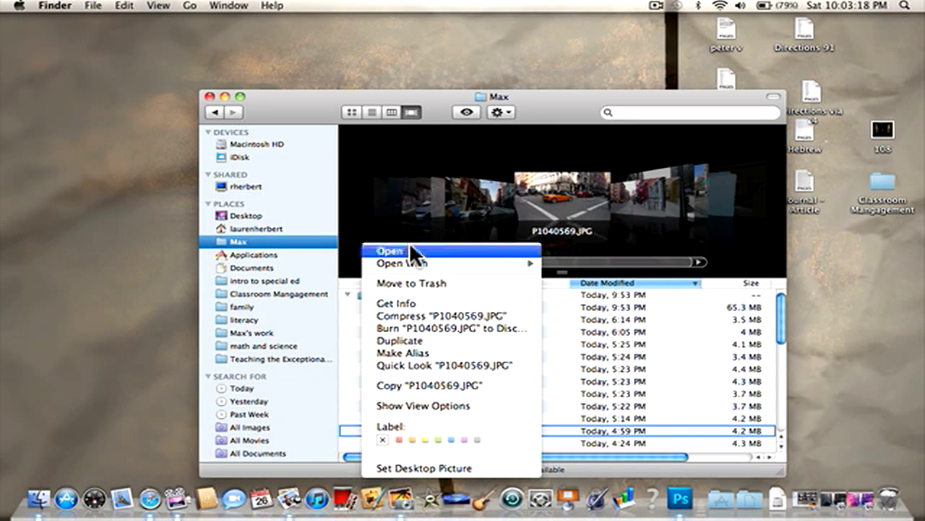
mouse_move(413, 261)
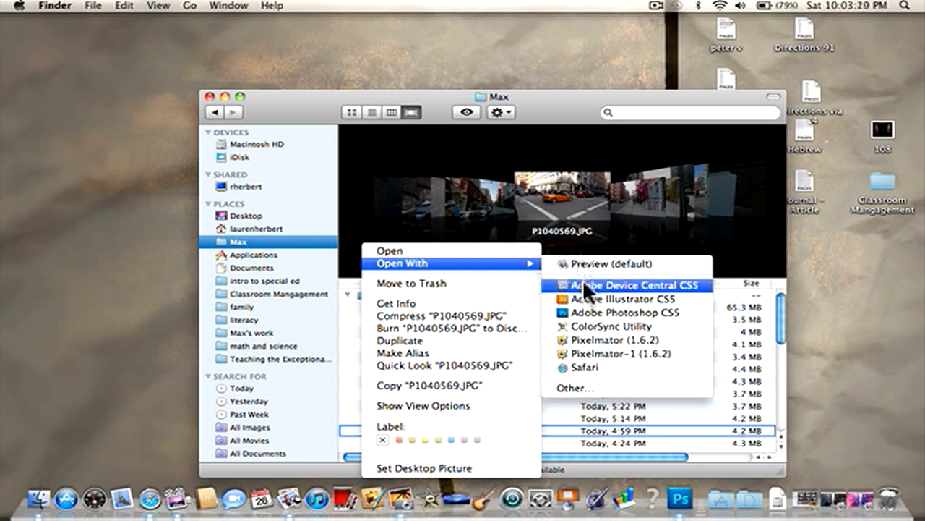
click(582, 311)
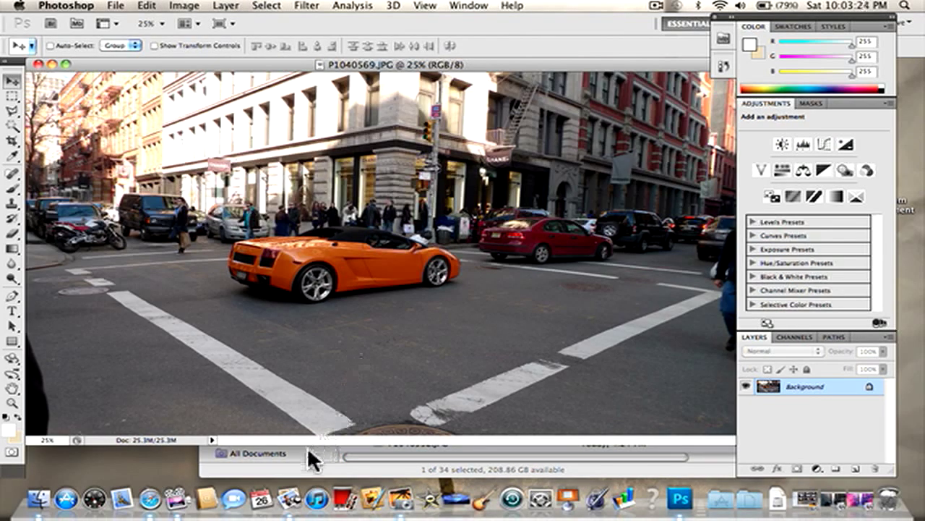
click(307, 474)
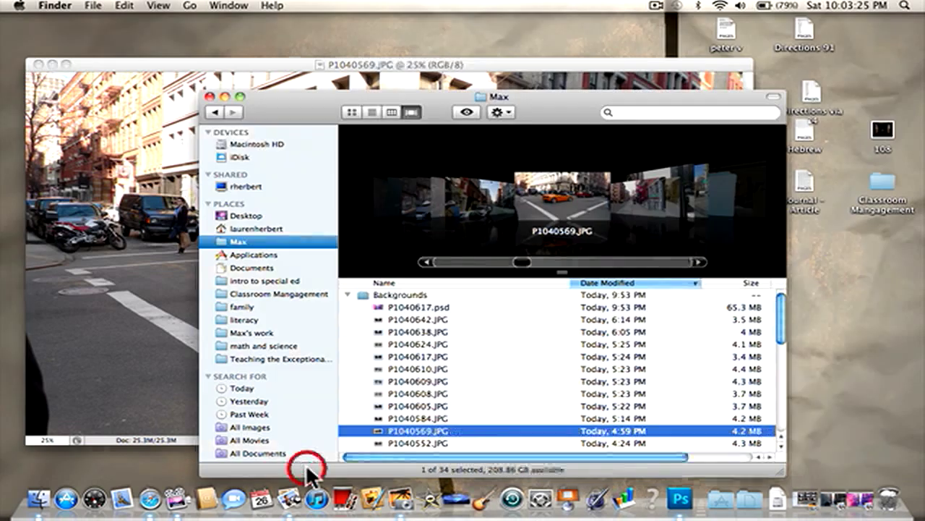
click(211, 94)
click(245, 86)
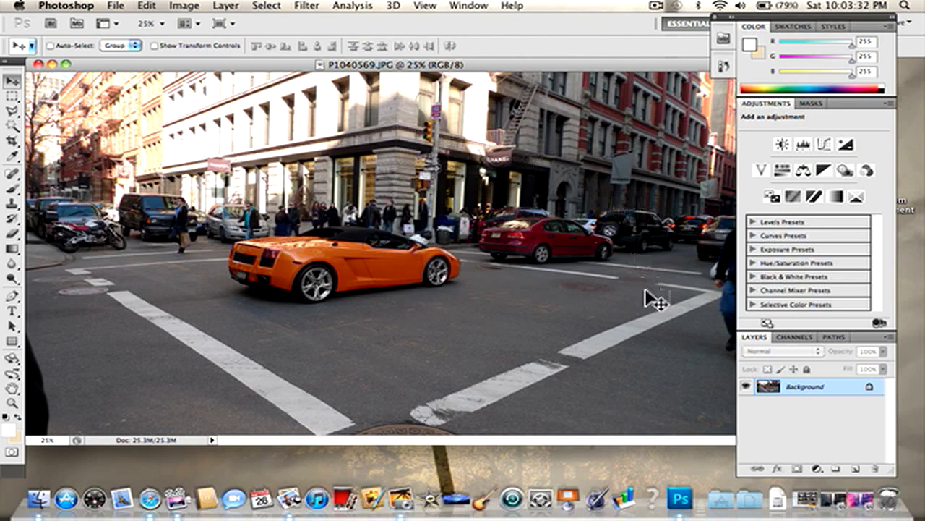
Duplicate the Background layer within the same document under the name Background copy
right_click(784, 390)
click(690, 388)
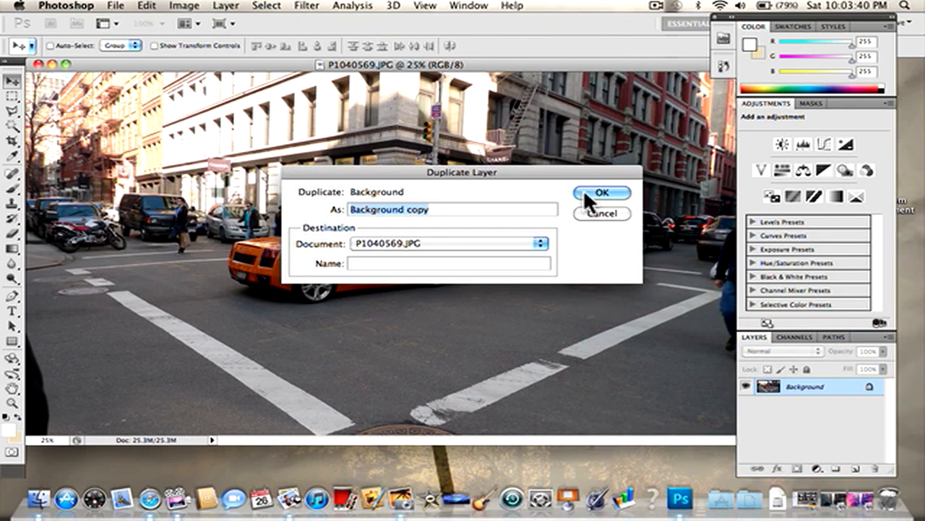
click(584, 189)
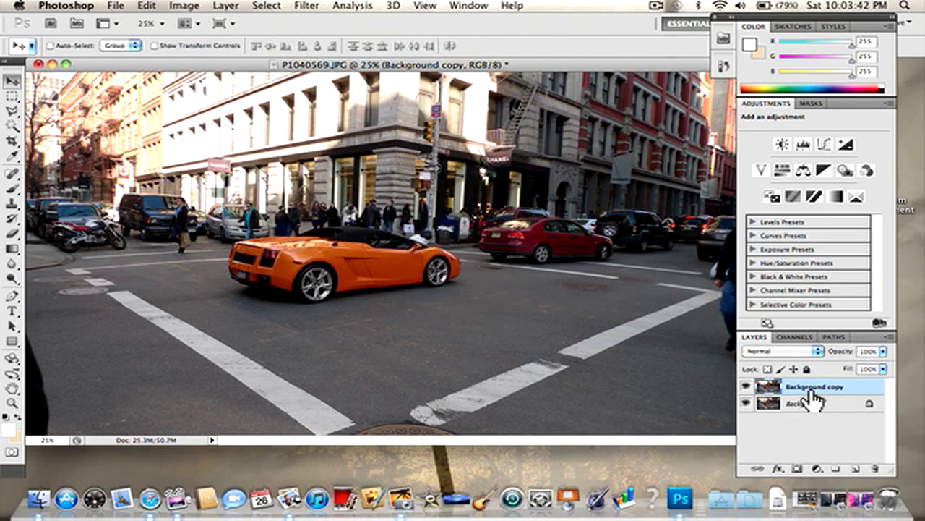
drag(811, 398, 812, 421)
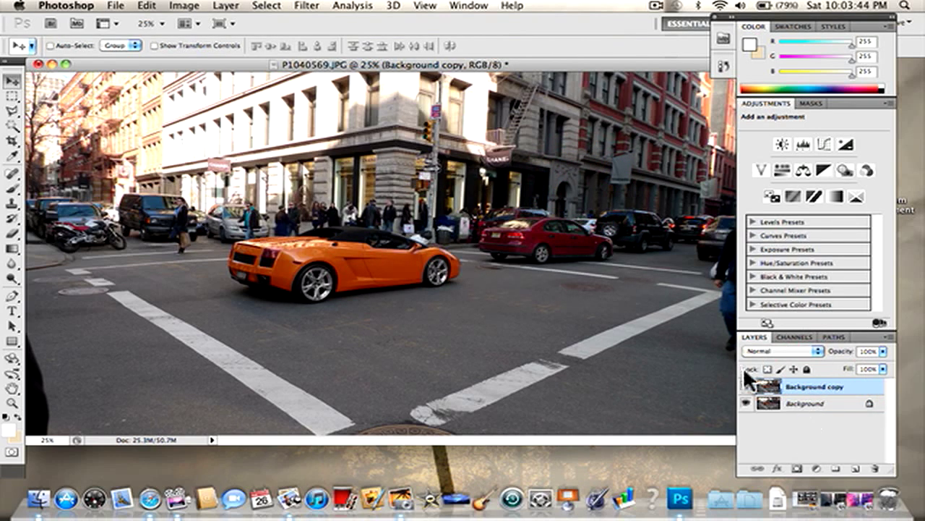
Convert the Background layer into a regular layer named Original
click(799, 407)
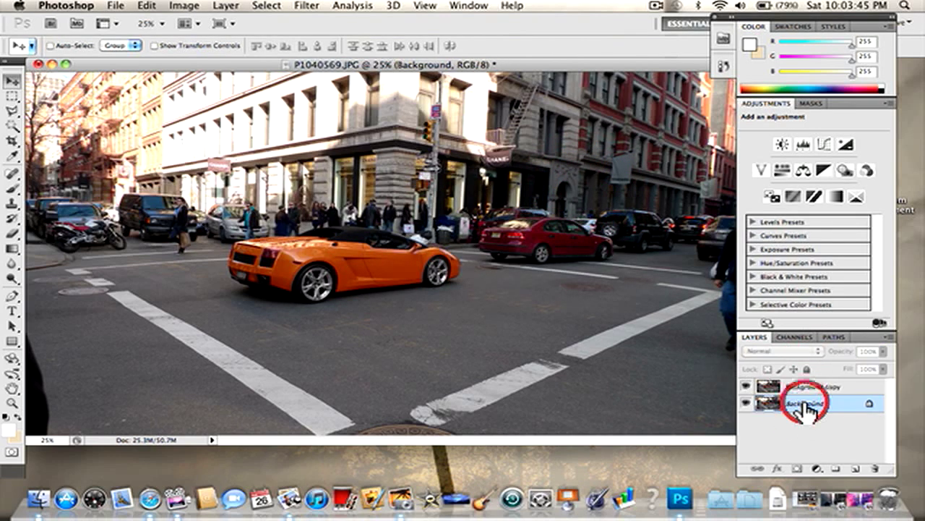
click(747, 407)
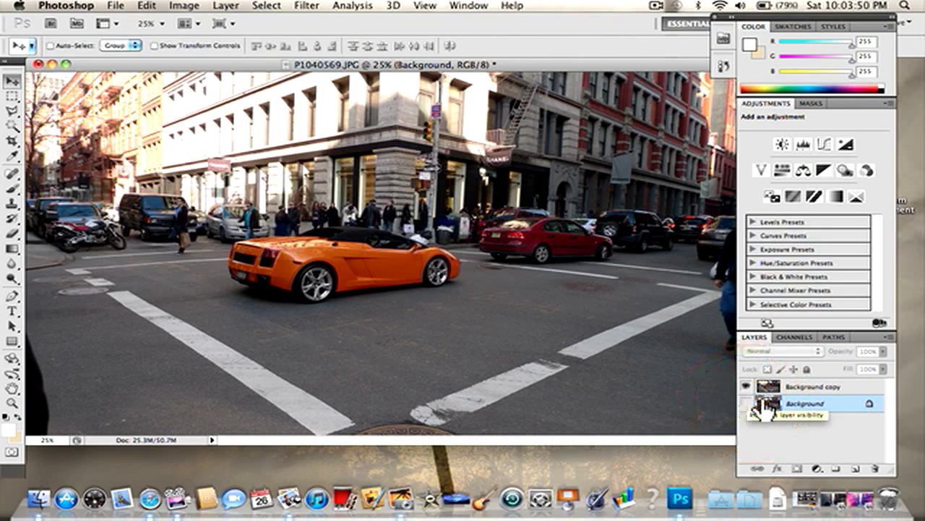
double_click(795, 410)
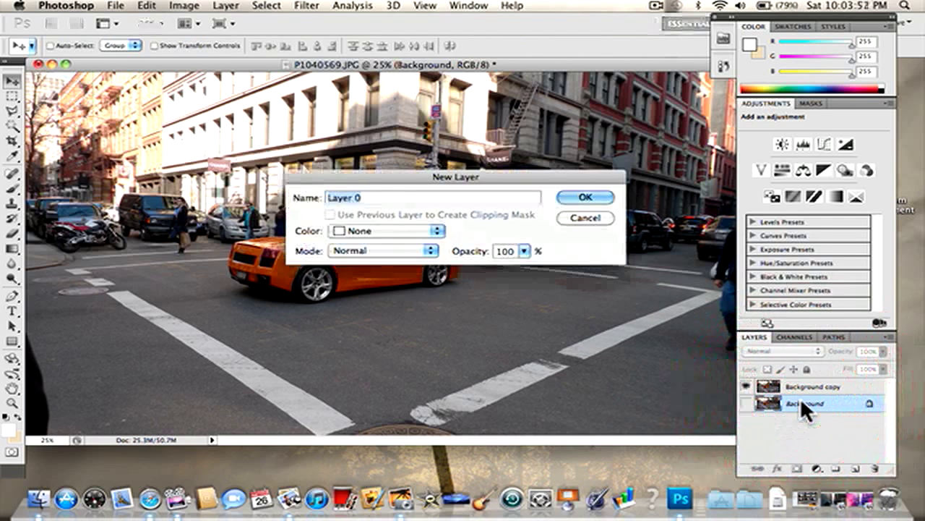
text(Original)
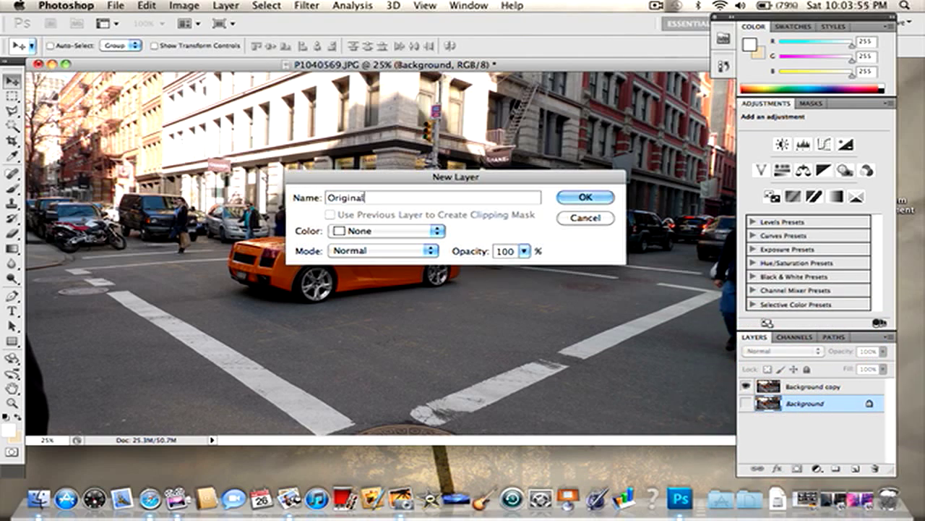
key(Return)
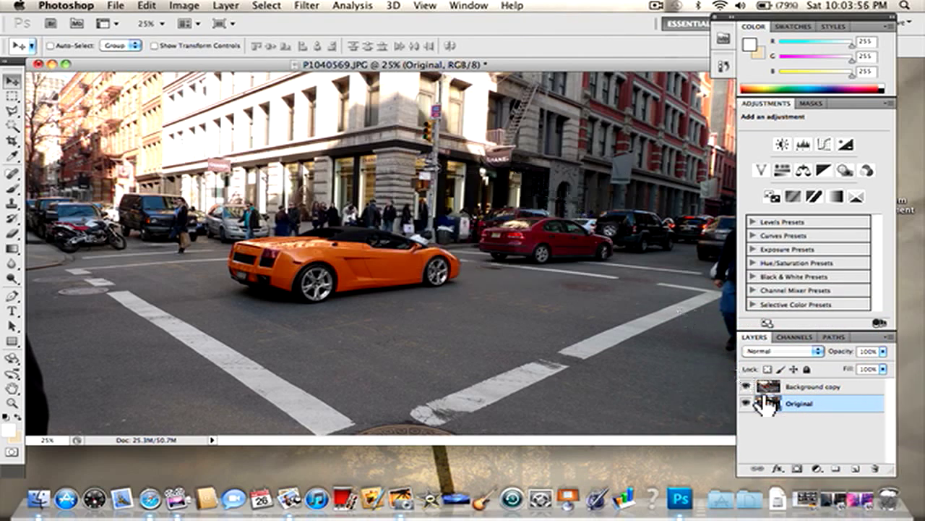
Hide the Original layer and make Background copy the active layer
click(798, 387)
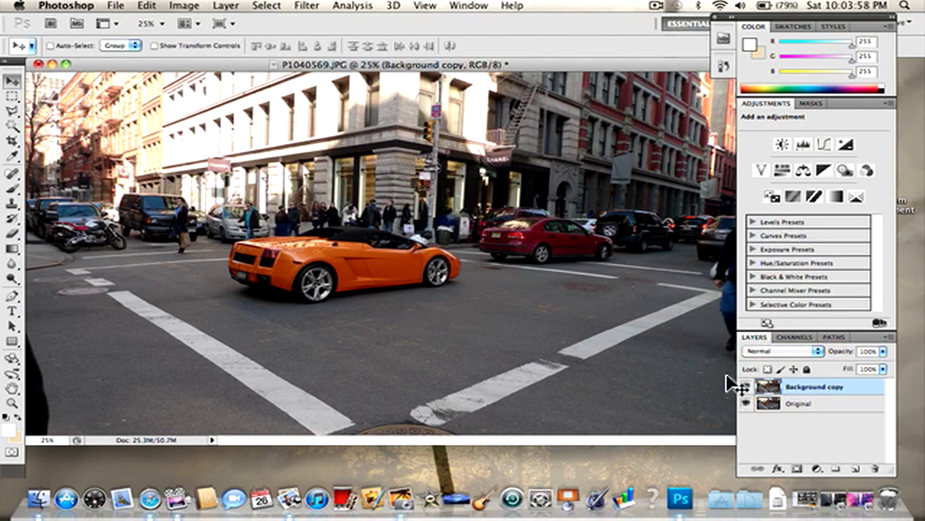
right_click(746, 401)
click(746, 402)
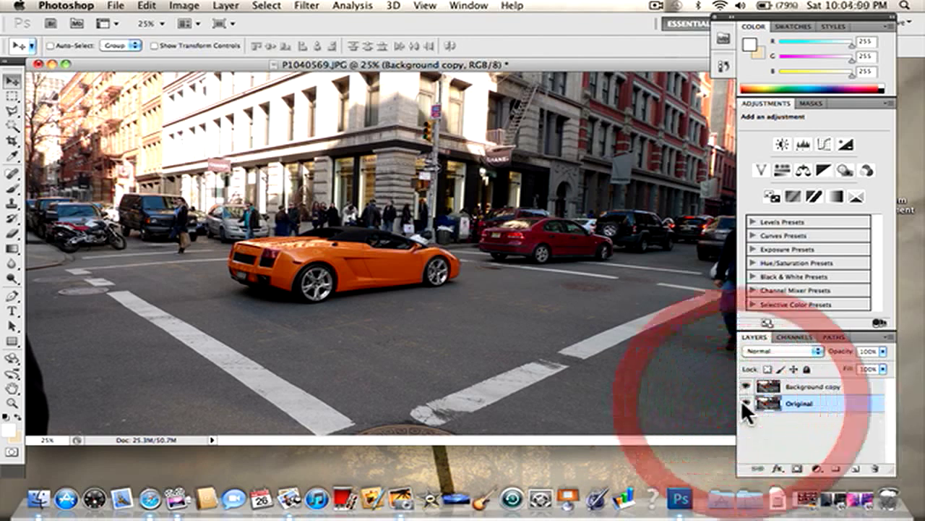
click(767, 404)
click(786, 387)
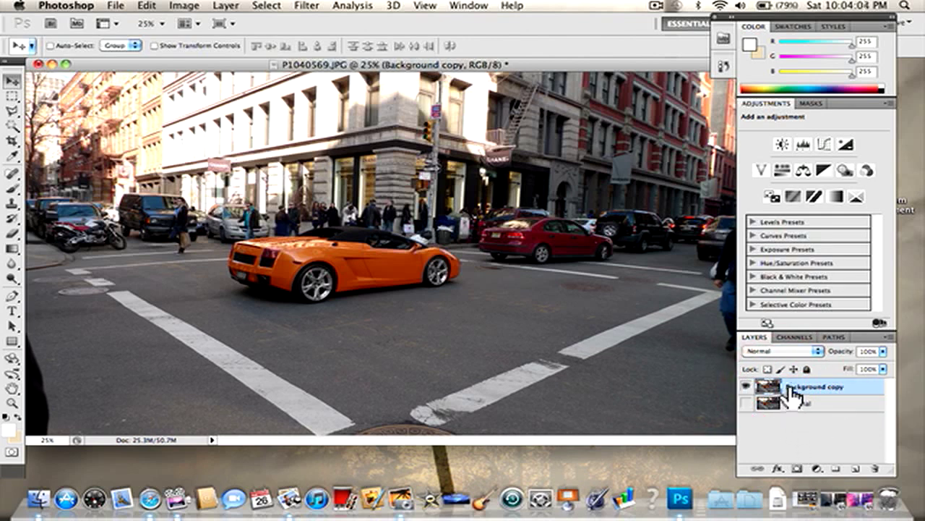
Add a Curves adjustment layer above Background copy
click(817, 468)
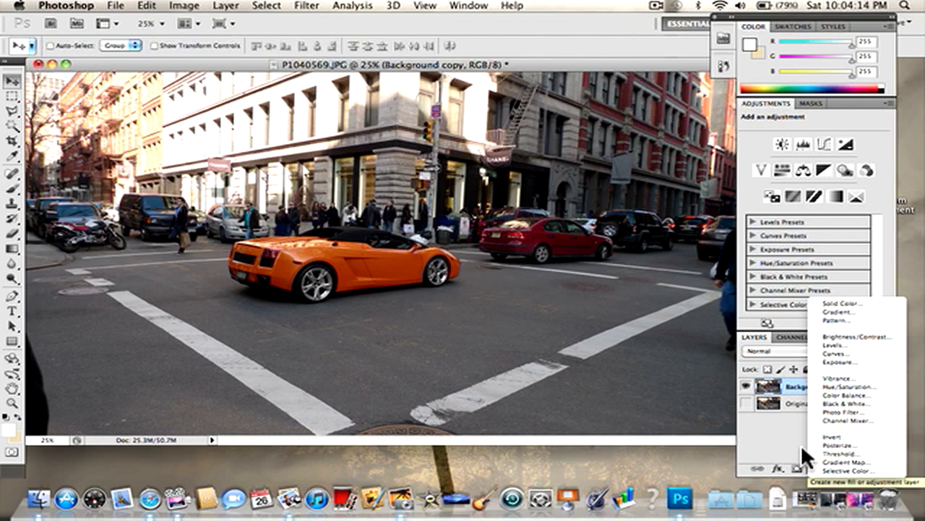
click(813, 469)
click(813, 468)
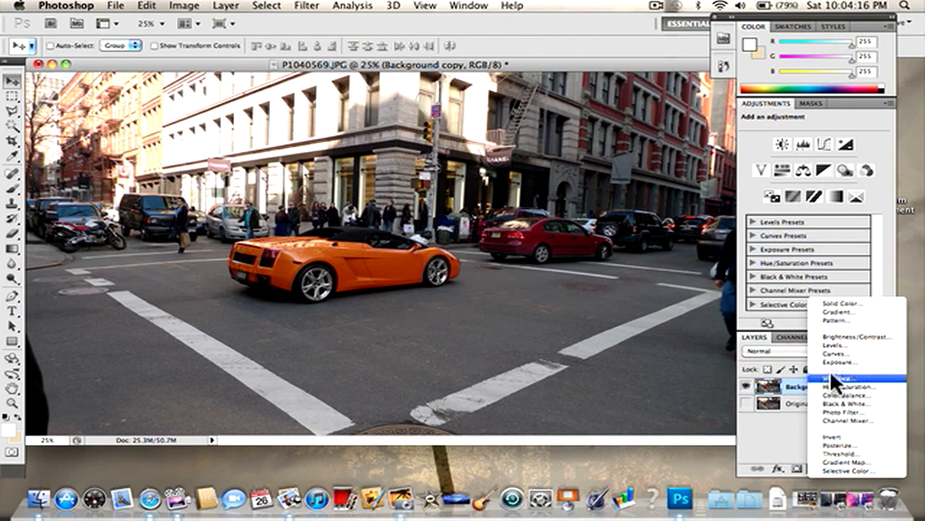
click(832, 351)
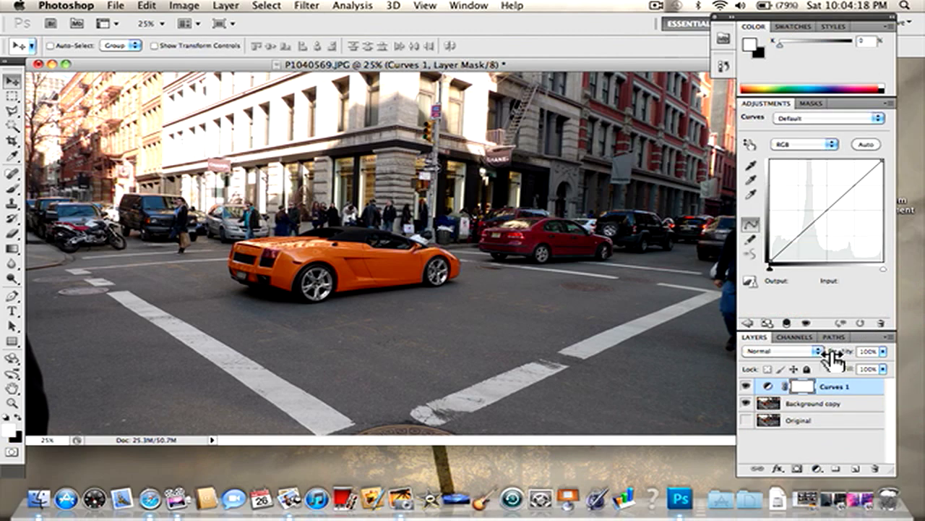
Shape the Blue channel curve with the shadow point at output 53, highlight point at output 194, and midpoint at input 138, output 104
click(804, 143)
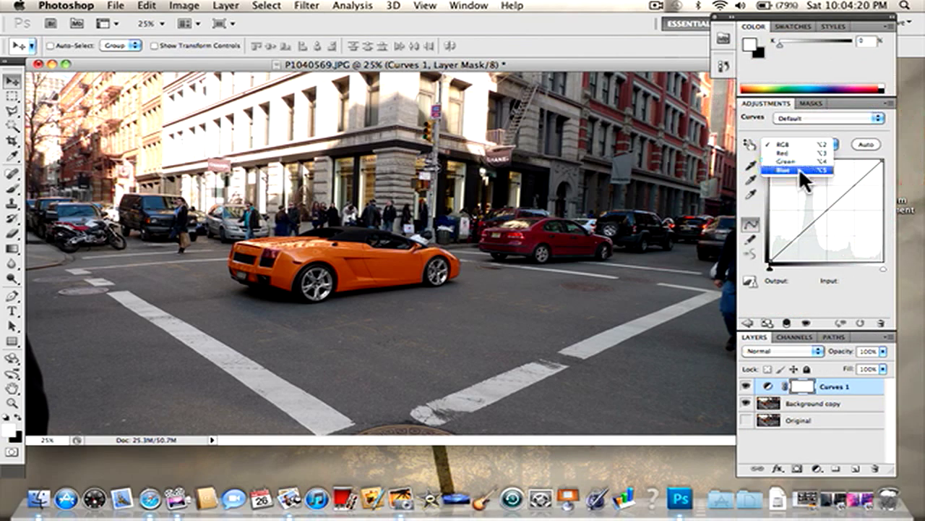
click(798, 169)
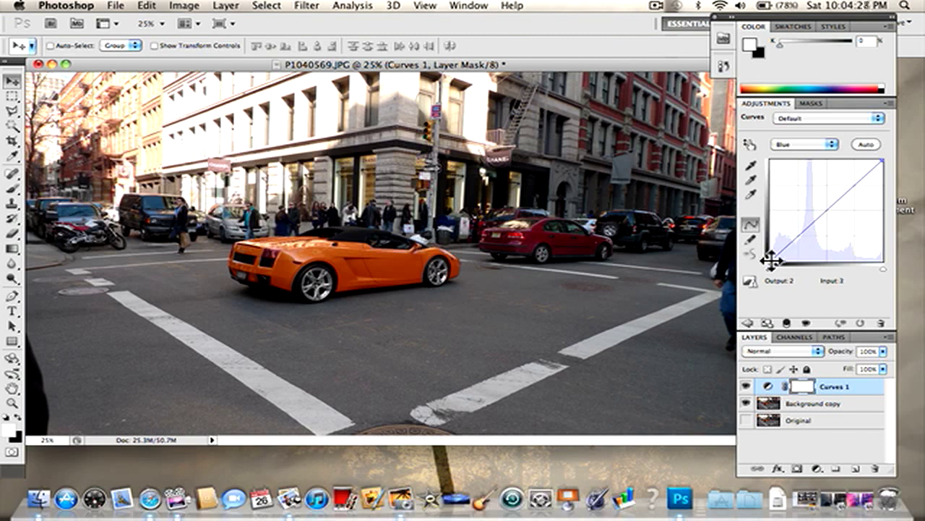
drag(771, 260, 765, 241)
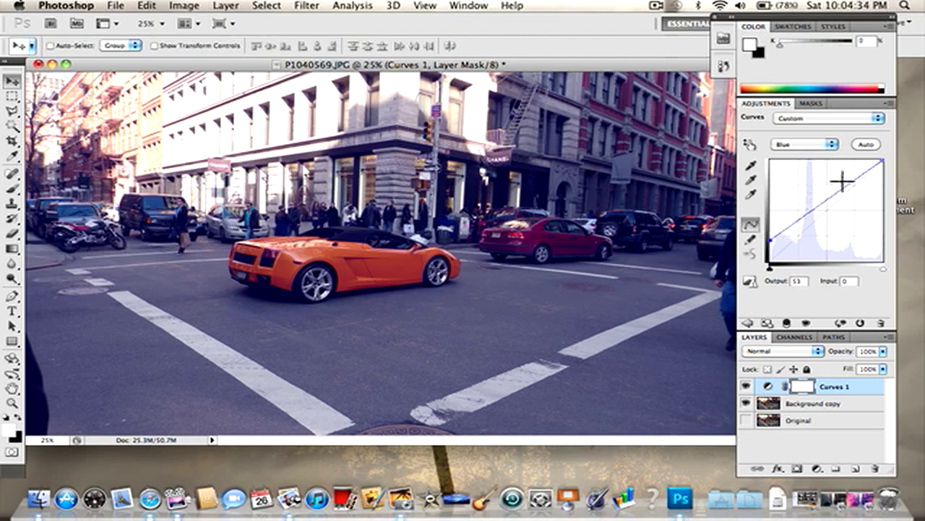
click(882, 162)
drag(883, 162, 883, 185)
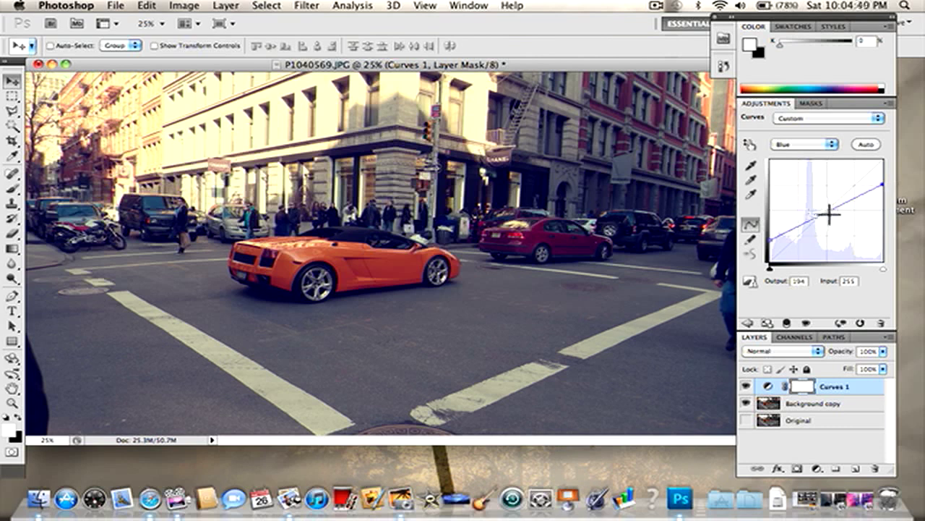
mouse_move(825, 214)
mouse_down()
mouse_move(822, 205)
mouse_move(832, 220)
mouse_up()
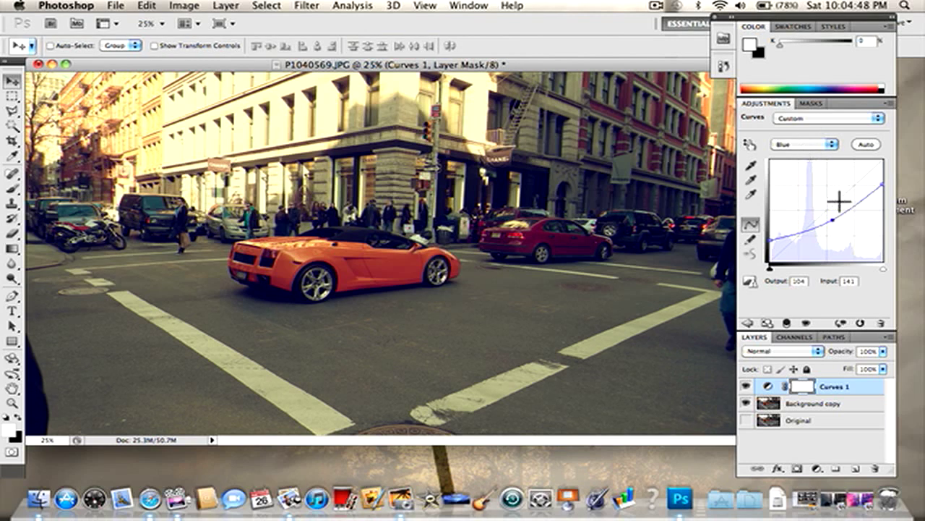
mouse_move(832, 219)
mouse_down()
mouse_move(835, 228)
mouse_move(832, 221)
mouse_up()
Try to move the highlight point of the Green channel curve beyond its upper end
click(800, 142)
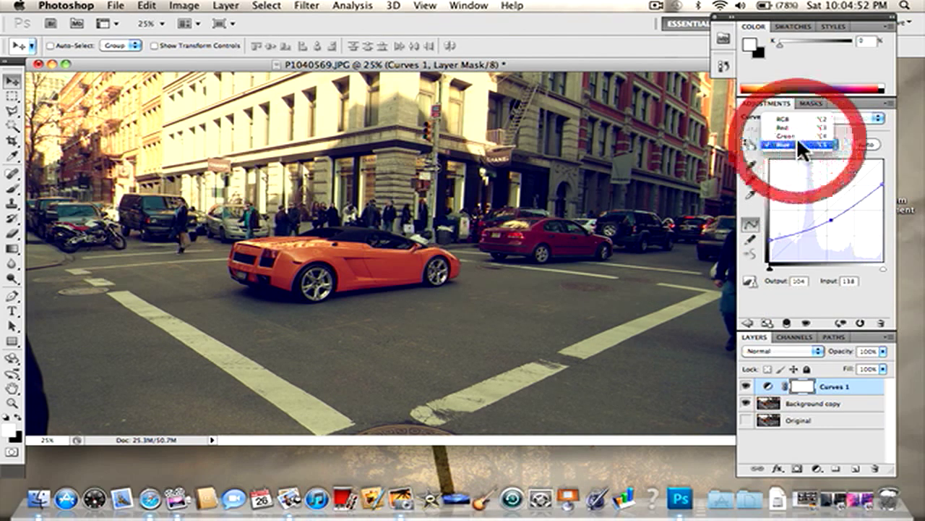
click(797, 135)
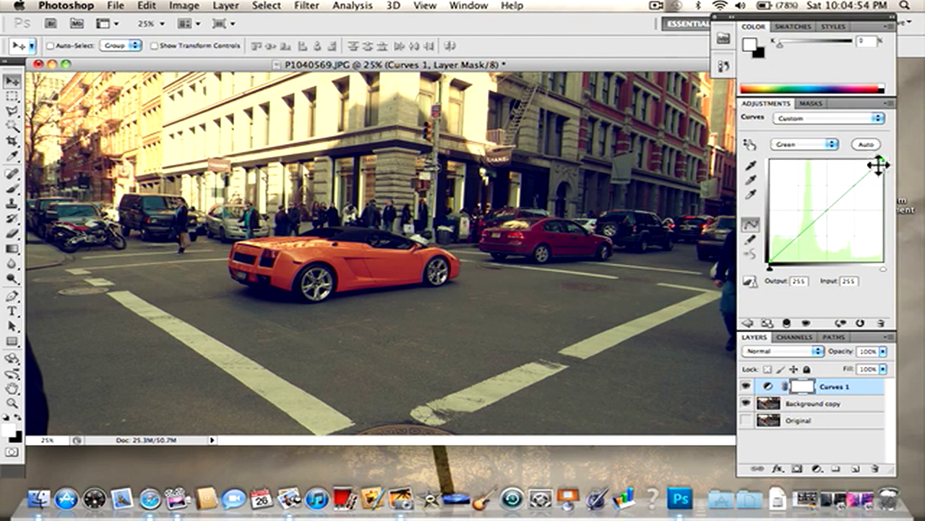
drag(883, 163, 919, 140)
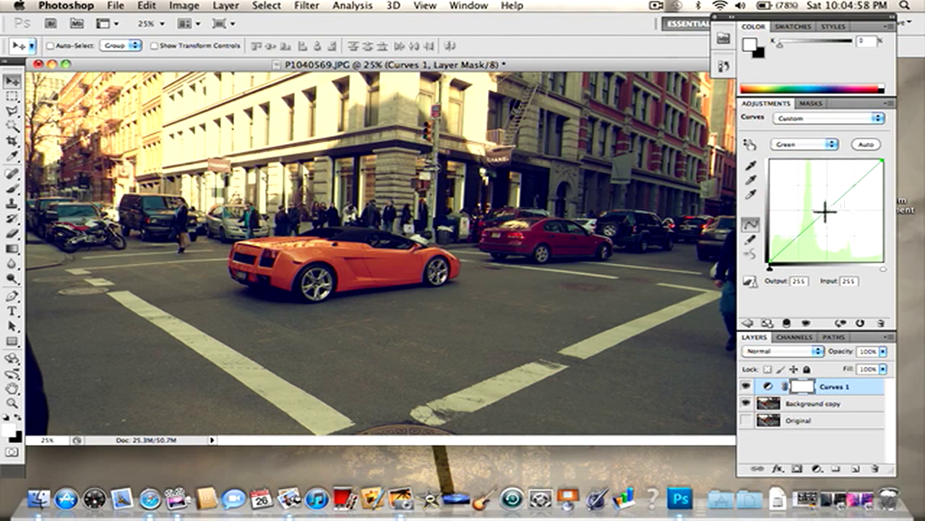
Shape the Red channel curve with the highlight point at output 224 and the shadow point at output 33
click(804, 144)
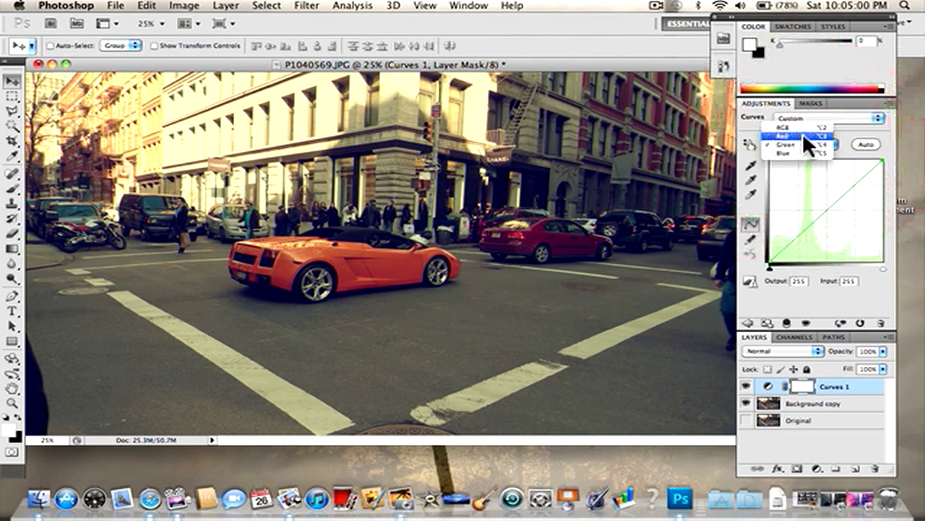
click(802, 133)
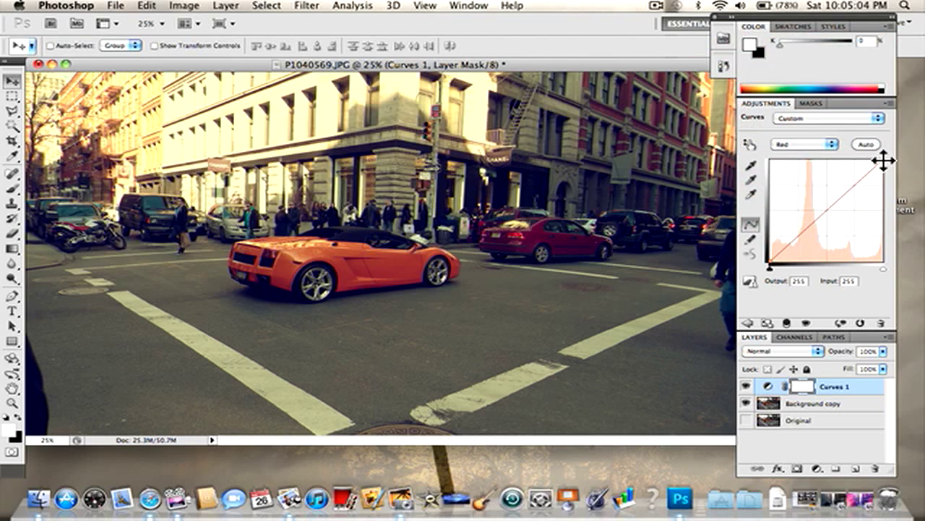
mouse_move(883, 161)
mouse_down()
mouse_move(882, 183)
mouse_move(882, 172)
mouse_up()
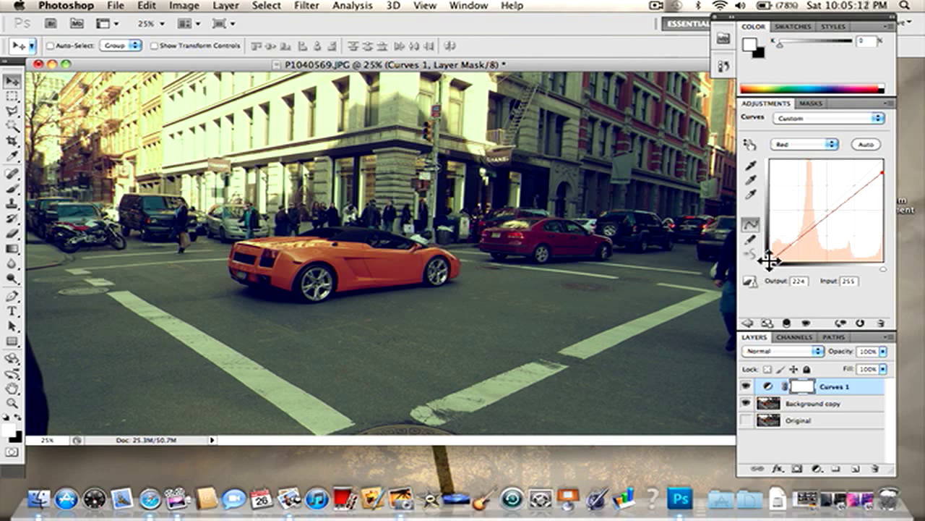
click(770, 259)
drag(768, 253, 768, 247)
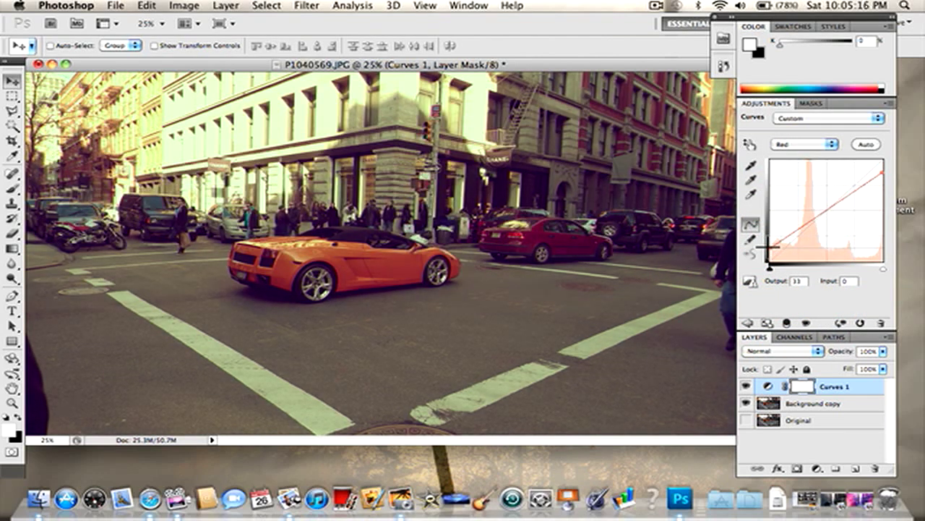
click(453, 60)
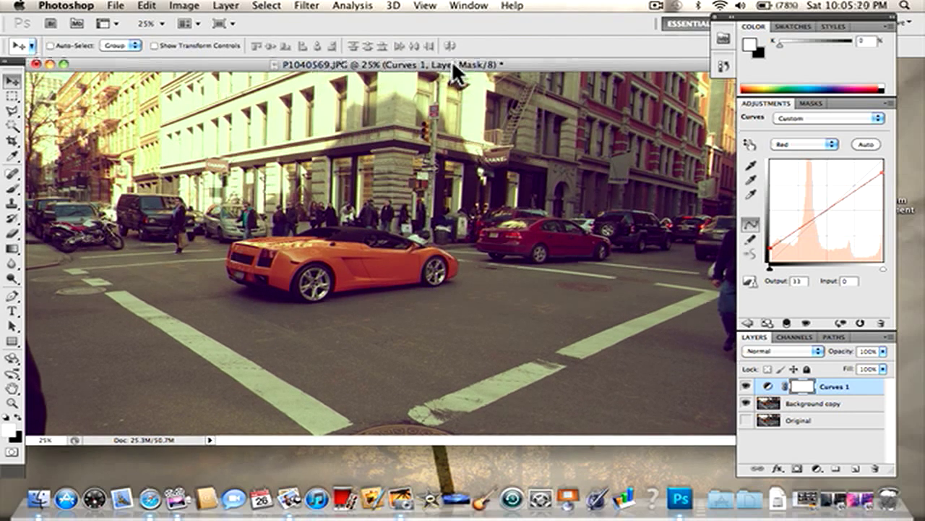
Select the Background copy layer, and view the example image Vintage color correc.jpg in Preview before minimising it and returning to Photoshop
click(793, 405)
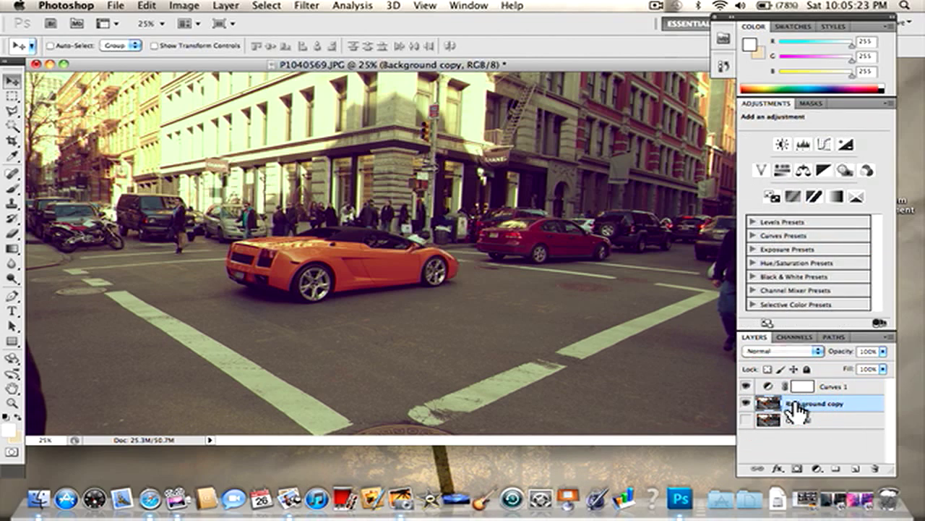
click(856, 500)
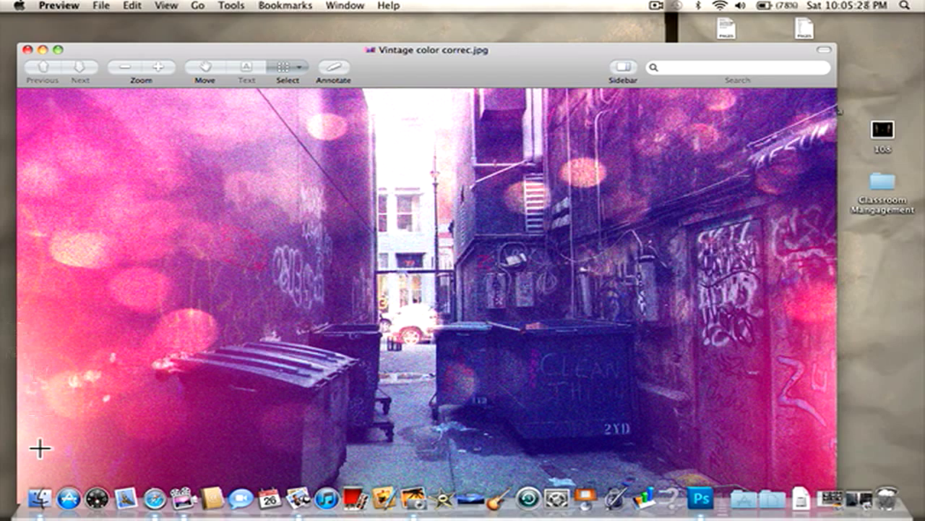
click(41, 48)
click(292, 63)
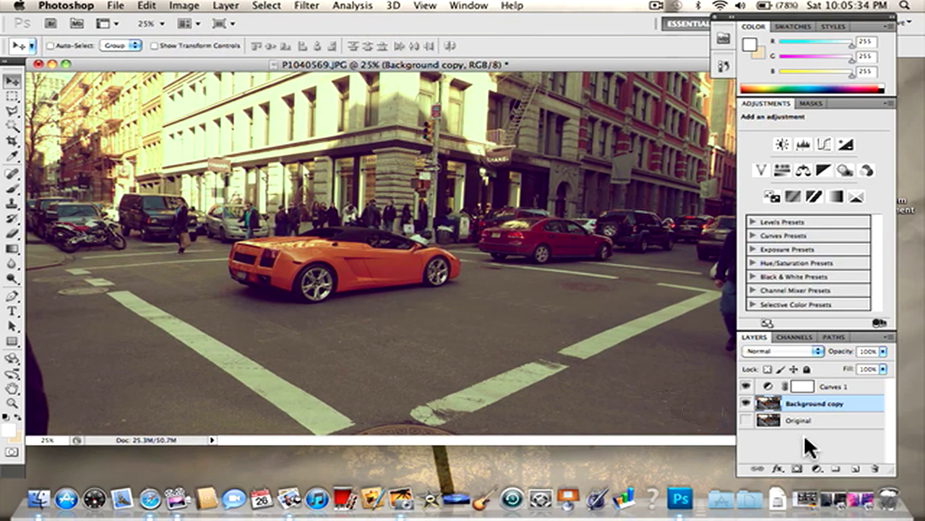
Add a new empty layer above Background copy and set the foreground colour to red with RGB values 228, 0, 0
click(853, 470)
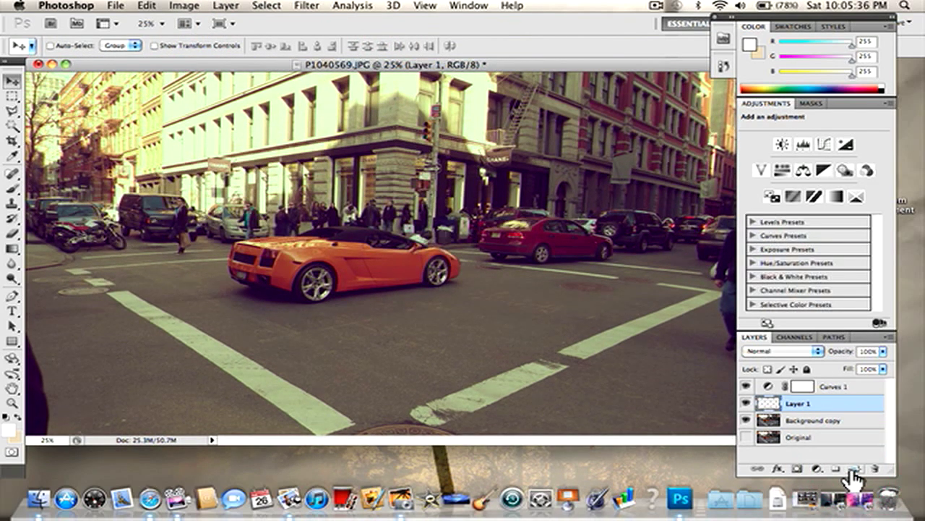
click(13, 249)
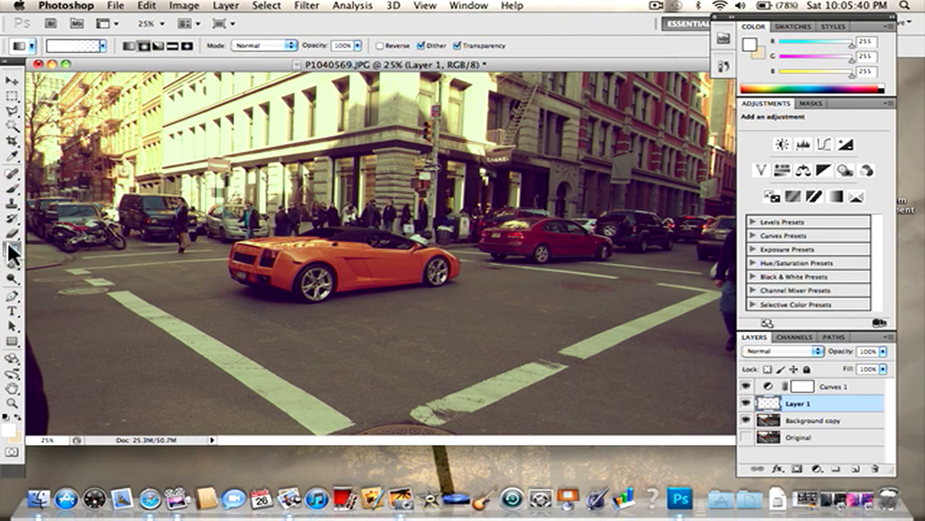
click(750, 45)
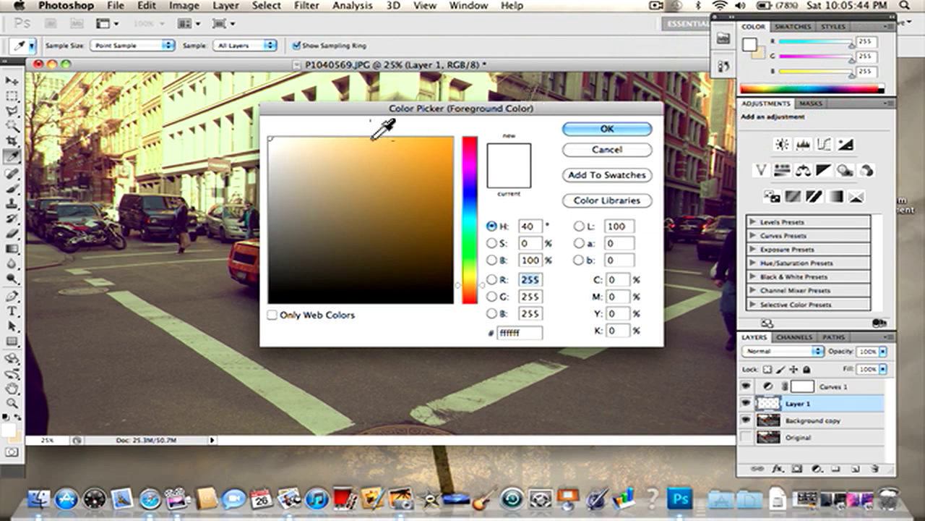
drag(470, 176, 465, 83)
drag(434, 140, 575, 72)
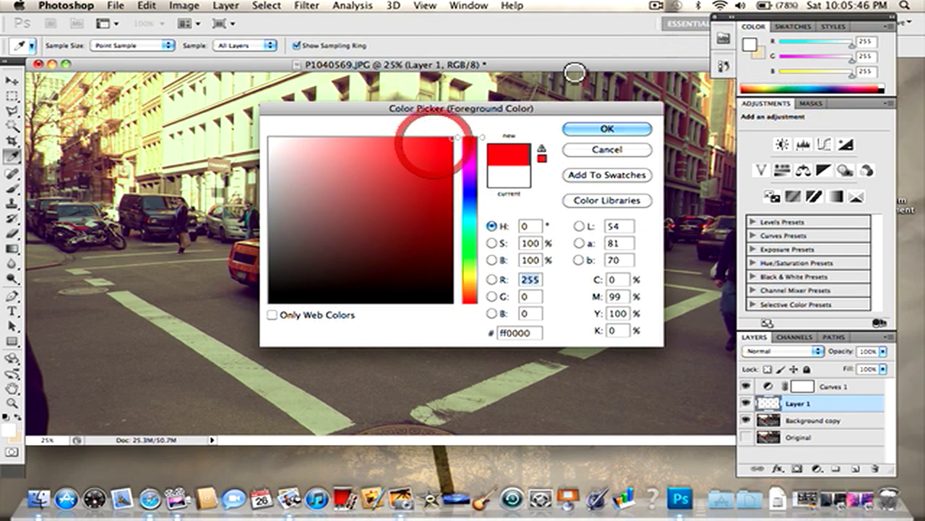
mouse_move(460, 151)
mouse_down()
mouse_move(471, 187)
mouse_move(465, 154)
mouse_up()
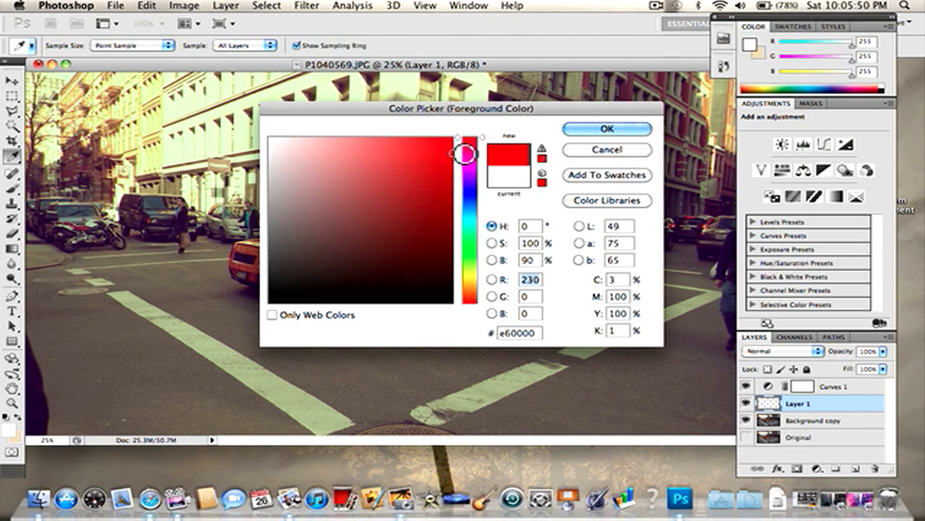
click(603, 128)
Choose the Gradient tool with the preset that fades from the red foreground colour to transparent
key(g)
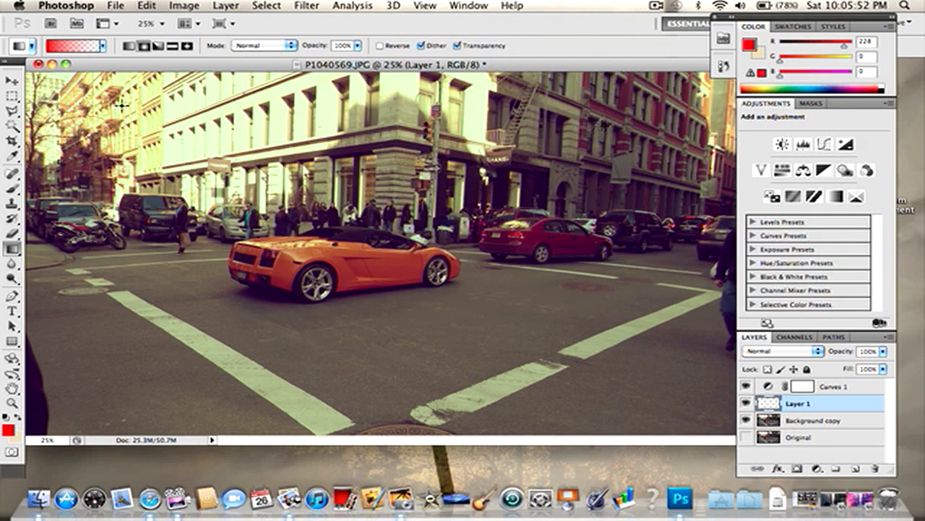
click(10, 248)
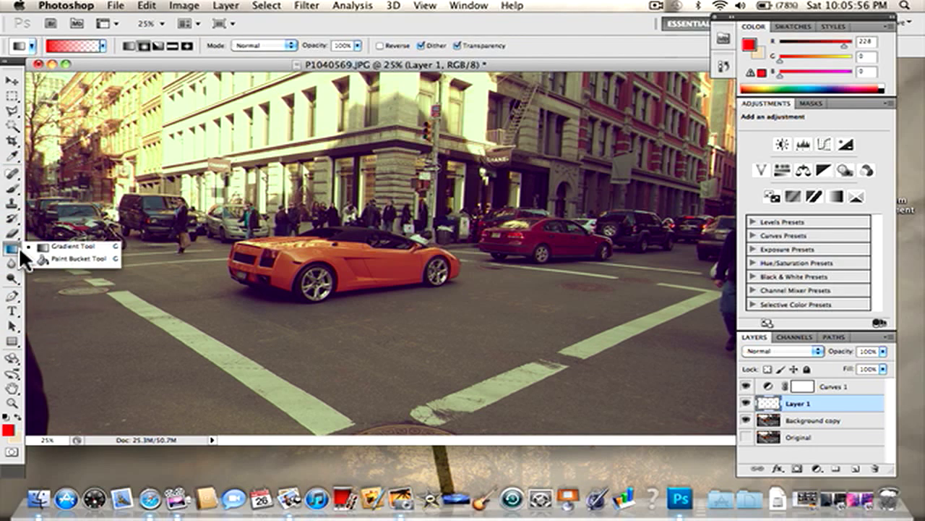
click(103, 45)
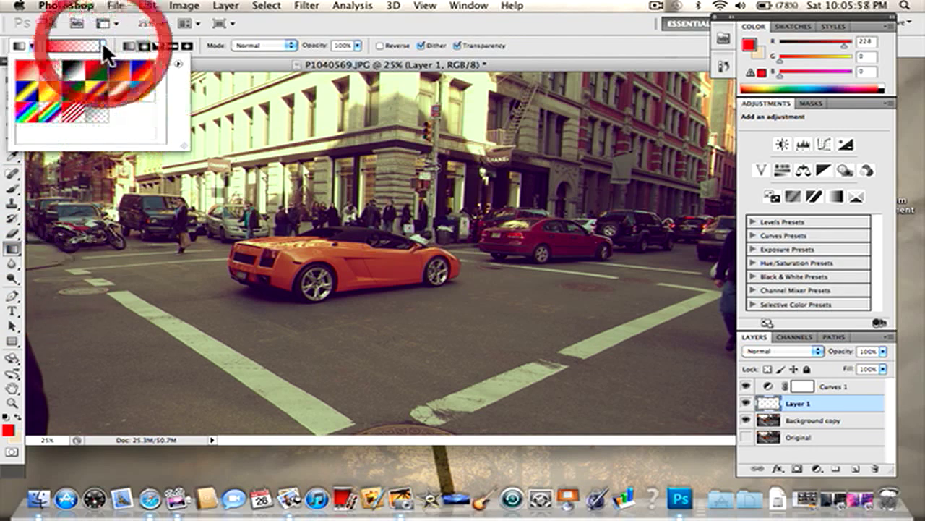
double_click(47, 69)
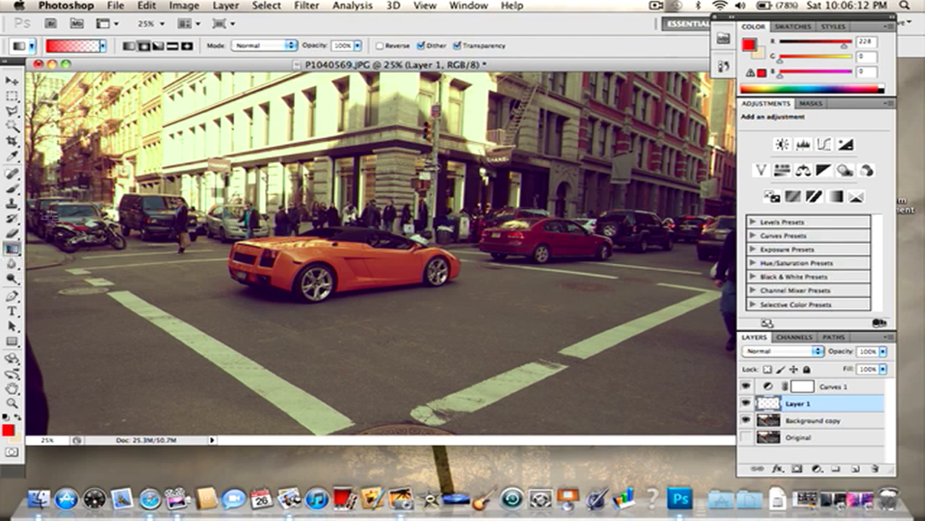
Zoom the photo out to 16.7% and enlarge its document window to leave empty space around the image
click(424, 6)
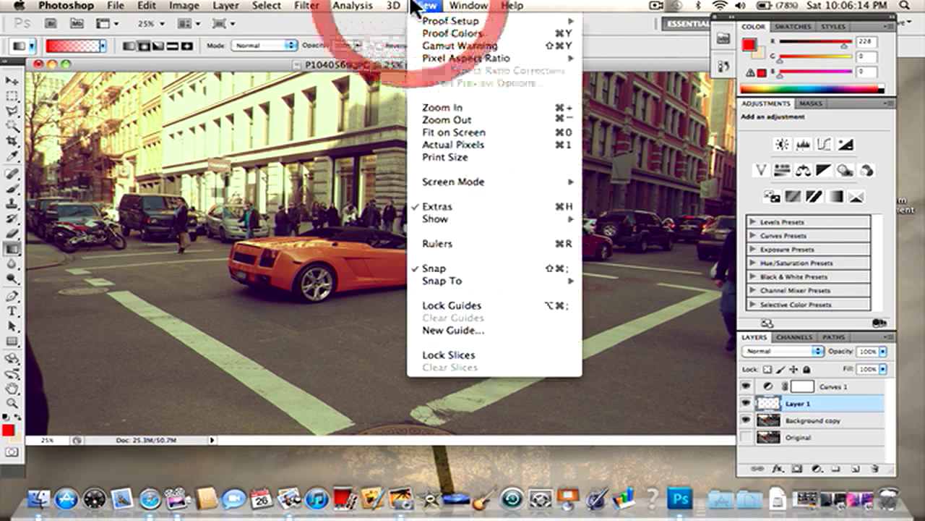
click(449, 120)
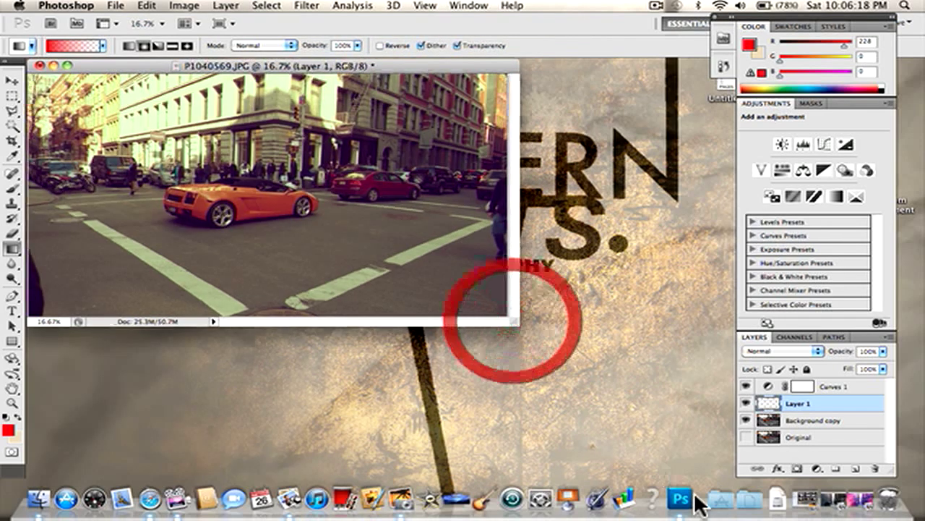
drag(512, 320, 736, 477)
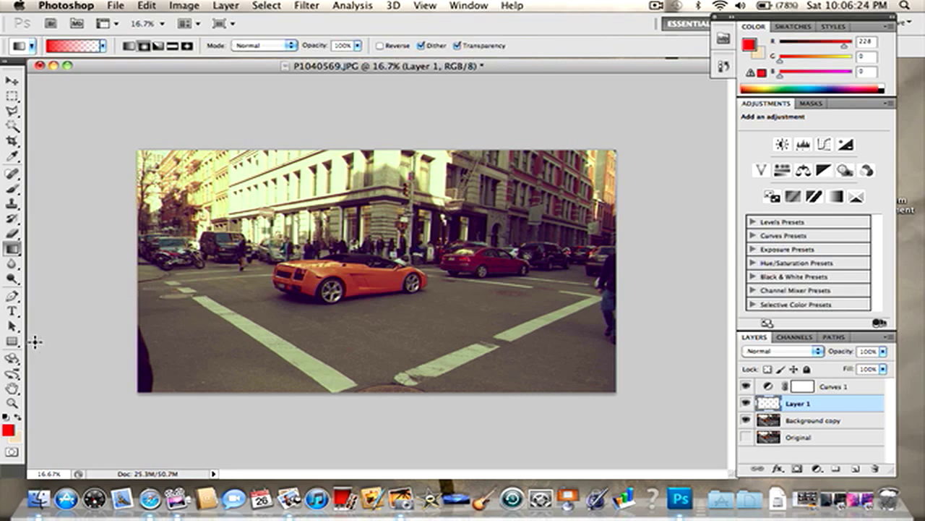
Try a red gradient running inward from outside the photo's left edge on Layer 1, and undo it
mouse_move(35, 342)
mouse_down()
mouse_move(202, 317)
mouse_move(213, 331)
mouse_up()
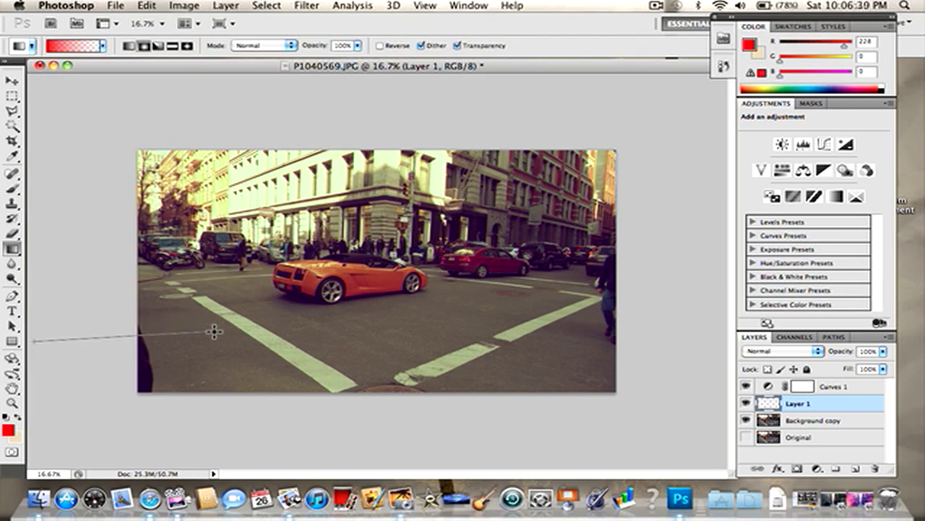
drag(214, 331, 214, 331)
drag(138, 332, 142, 330)
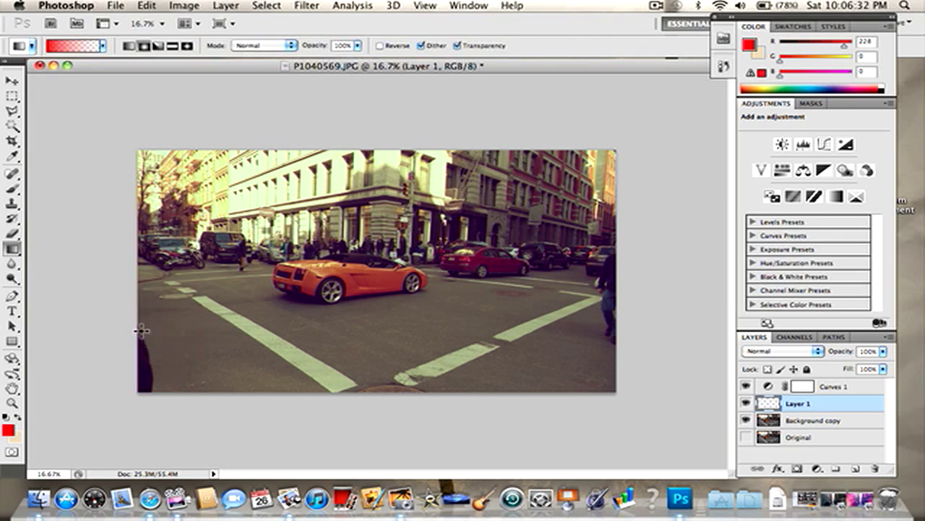
drag(62, 334, 243, 317)
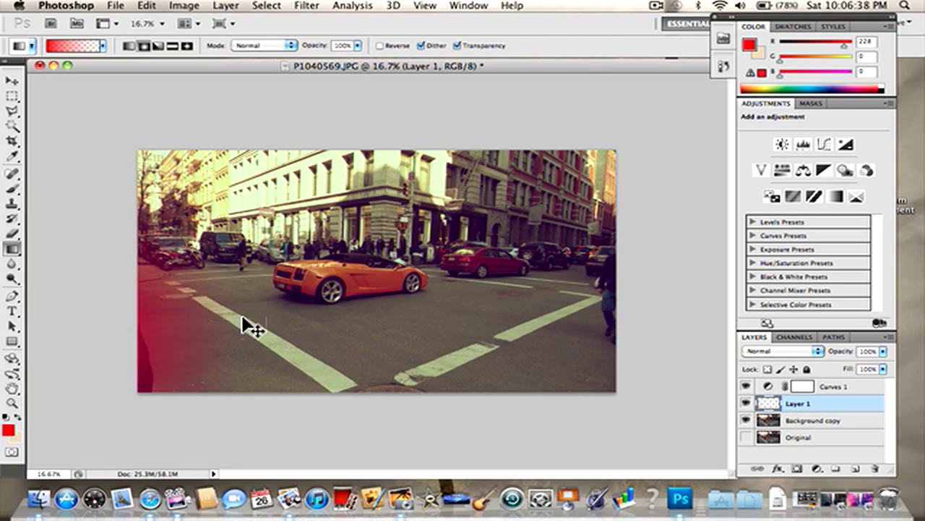
key(ctrl+z)
Draw red gradients on Layer 1 fading inward from the photo's left and right edges, redoing the right one slightly wider
drag(75, 331, 309, 305)
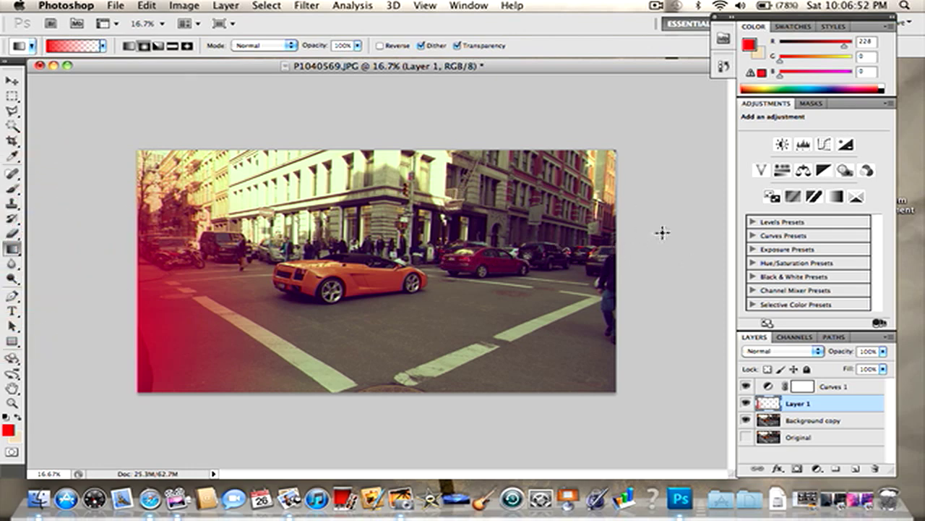
drag(697, 222, 533, 256)
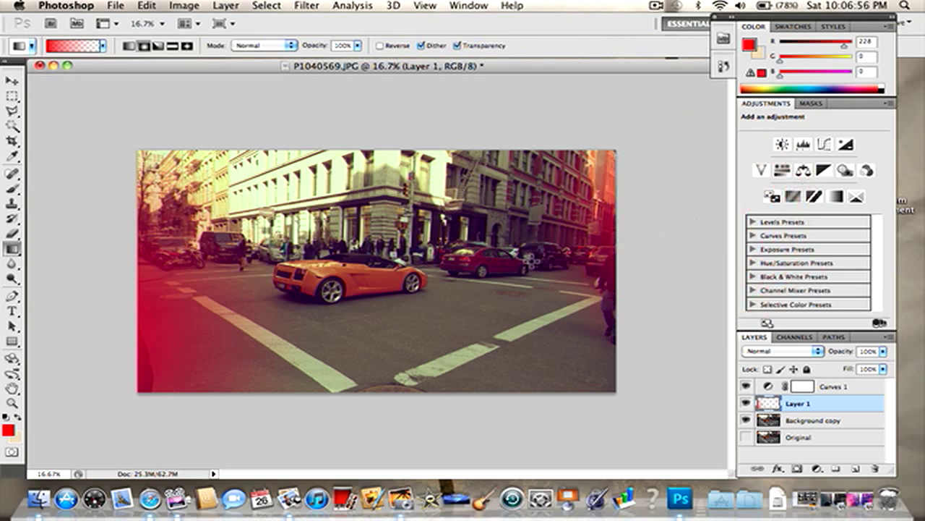
key(super+z)
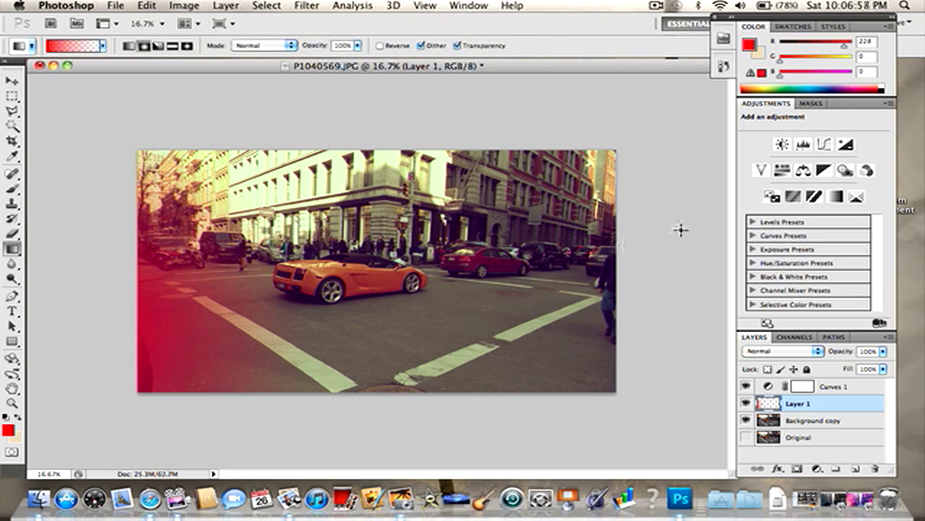
drag(680, 229, 504, 256)
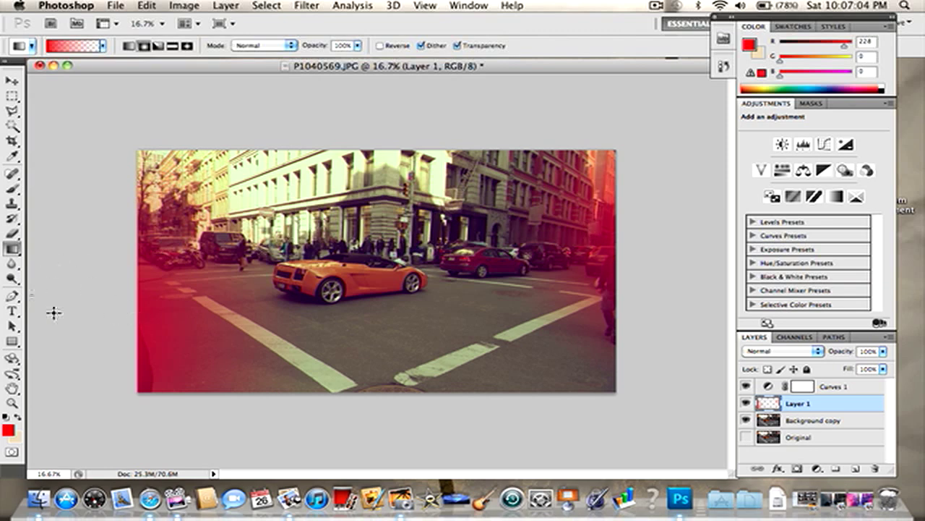
Rename Layer 1 as Red and set its blend mode to Lighten
double_click(799, 405)
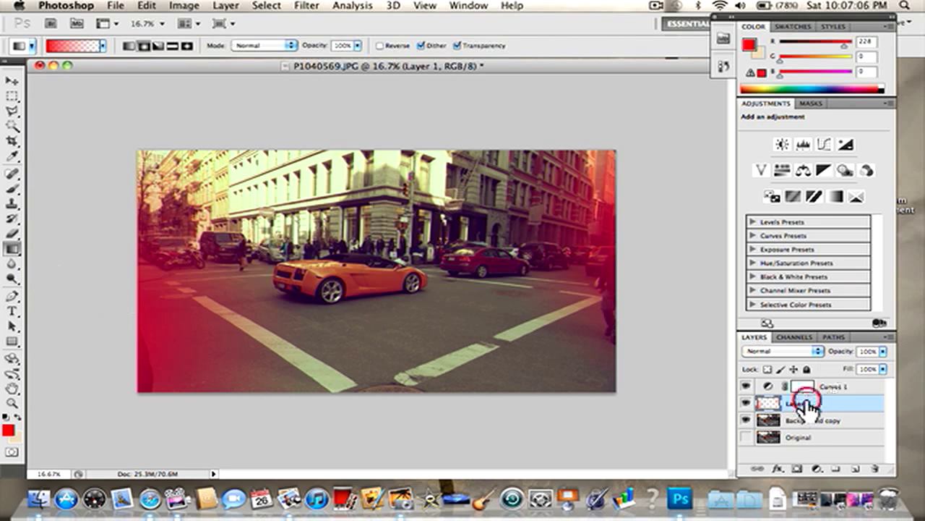
text(G)
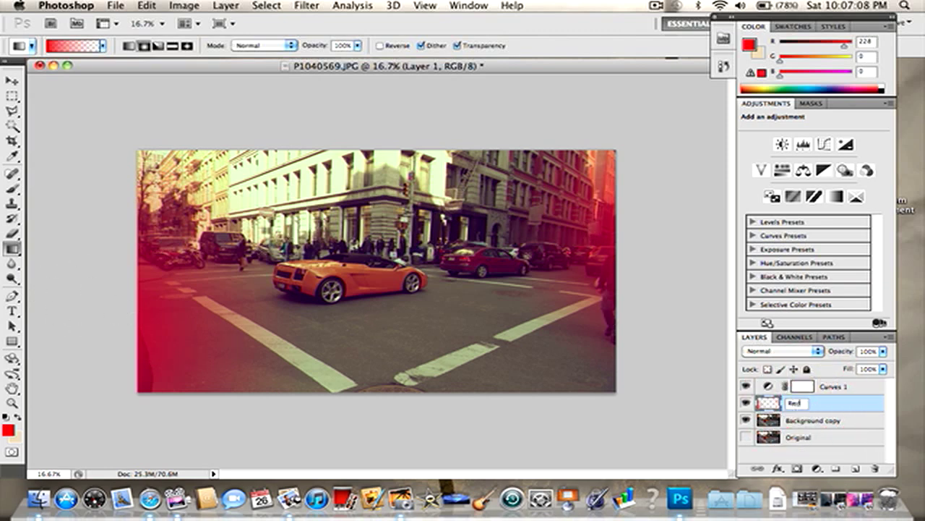
click(769, 405)
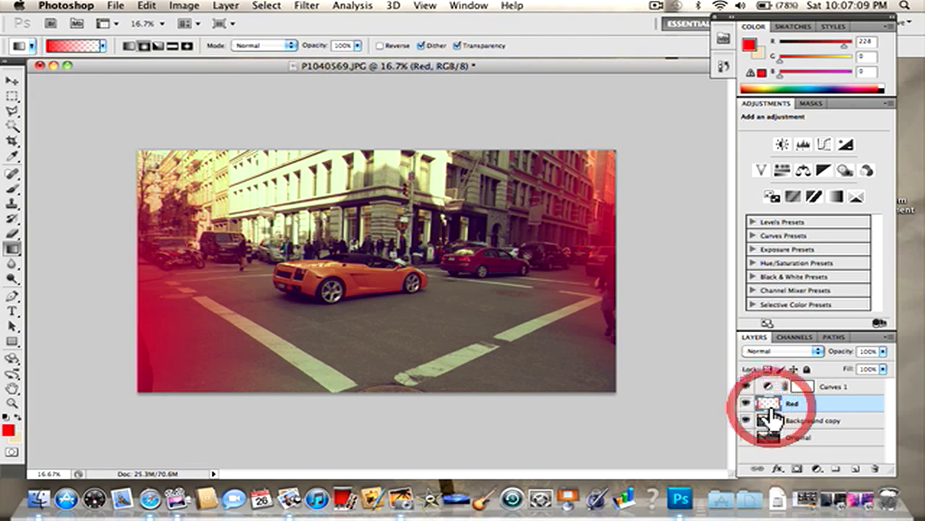
click(770, 352)
click(770, 345)
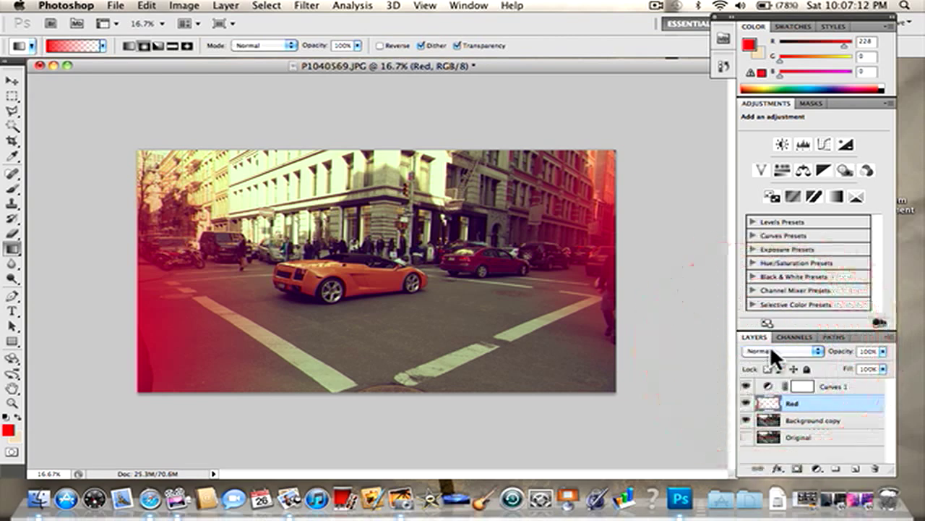
click(770, 345)
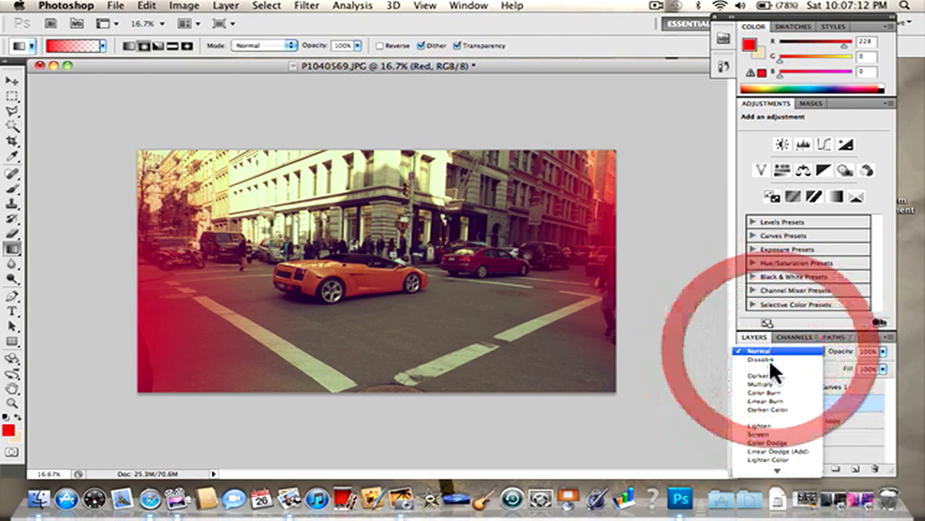
click(757, 424)
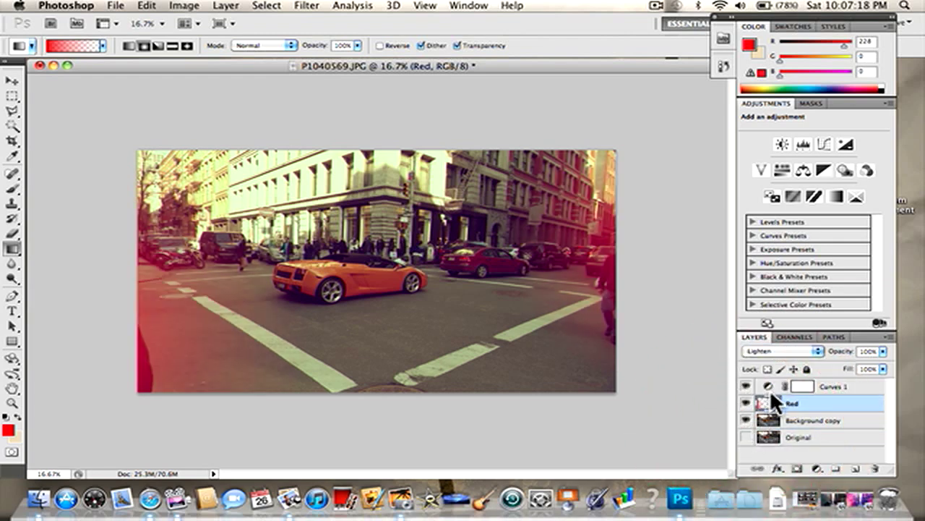
Add a new empty layer above Red and set the foreground colour to orange with RGB values 228, 150, 0
click(854, 468)
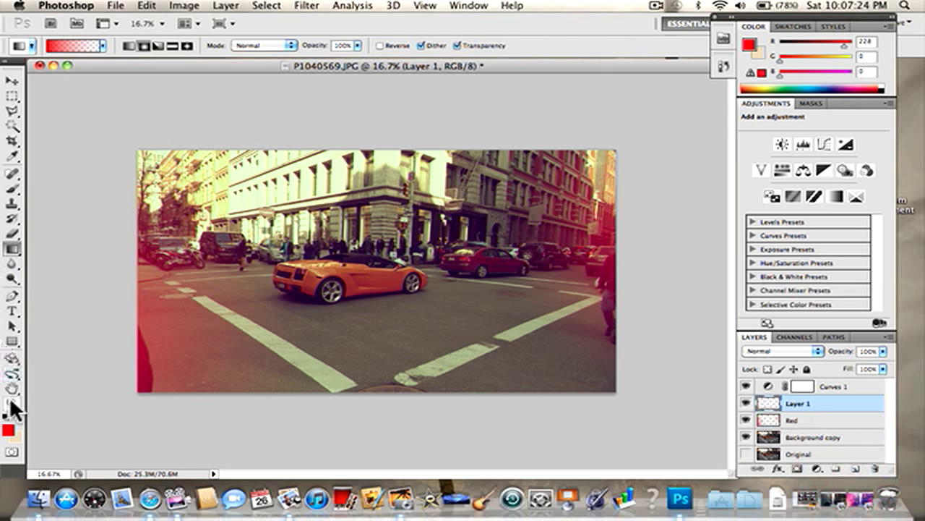
click(7, 430)
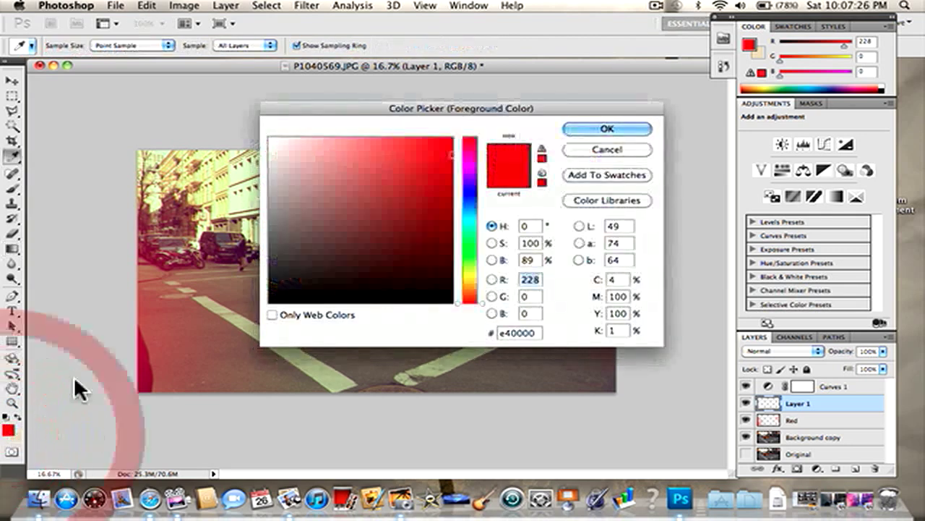
click(470, 284)
drag(470, 281, 470, 281)
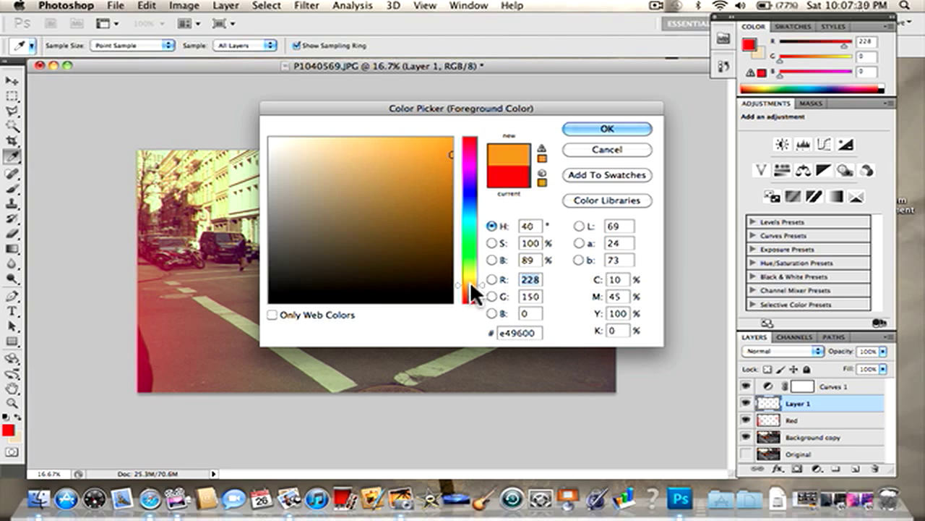
click(587, 128)
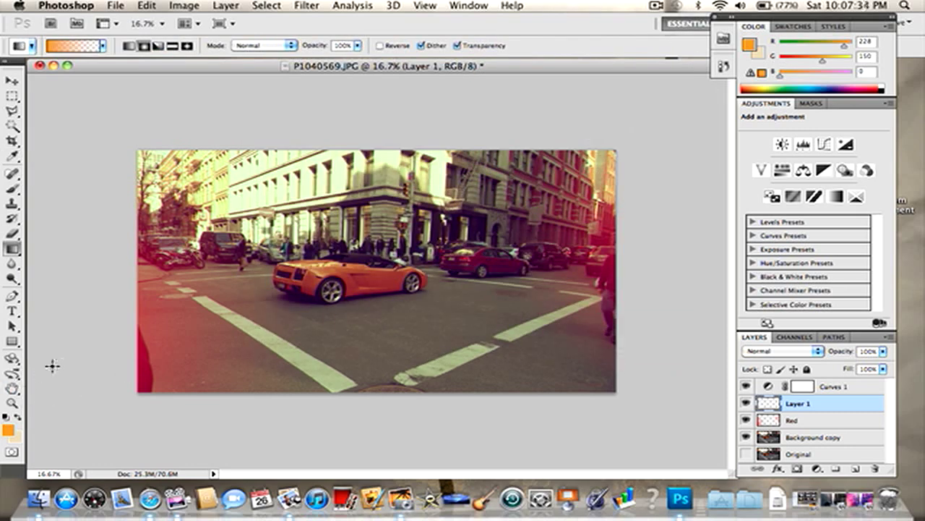
Draw orange gradients inward from both sides of the photo on the new layer and set its blend mode to Linear Dodge (Add)
drag(52, 366, 242, 327)
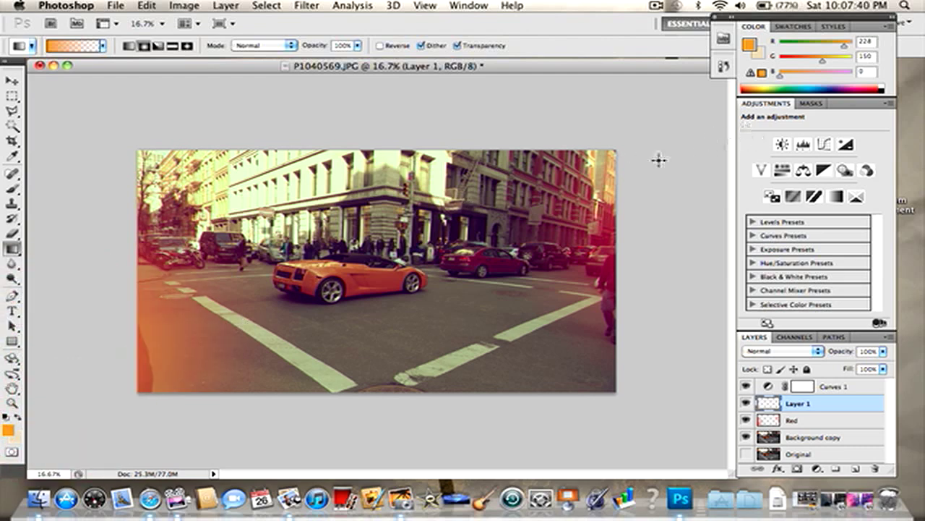
drag(693, 214, 582, 220)
drag(714, 244, 557, 277)
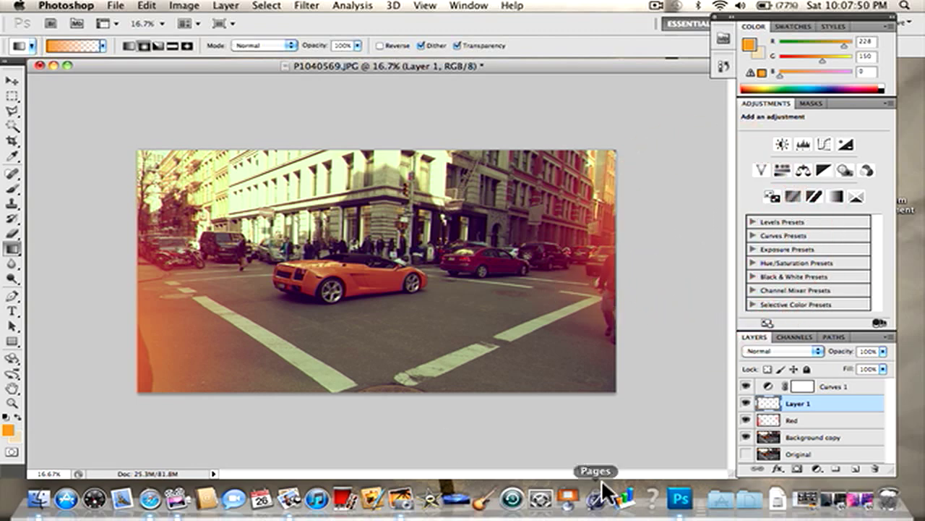
click(774, 348)
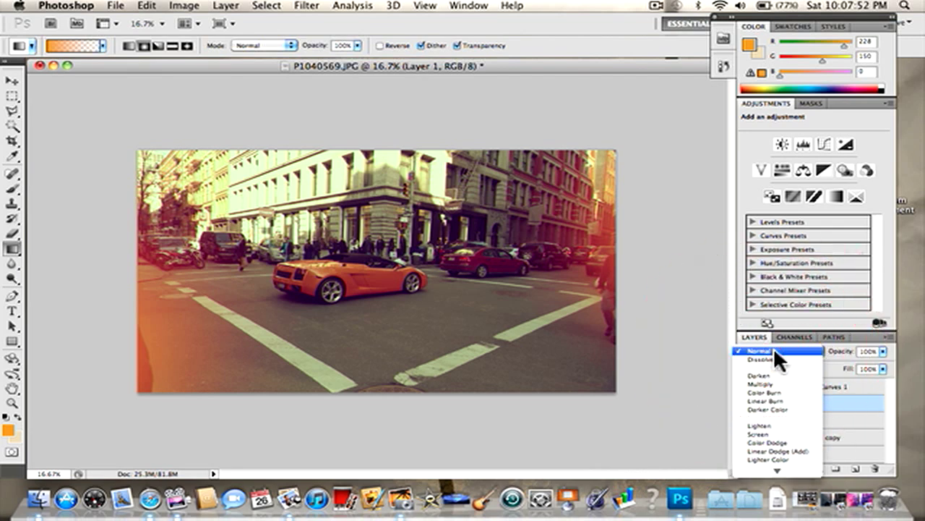
click(768, 448)
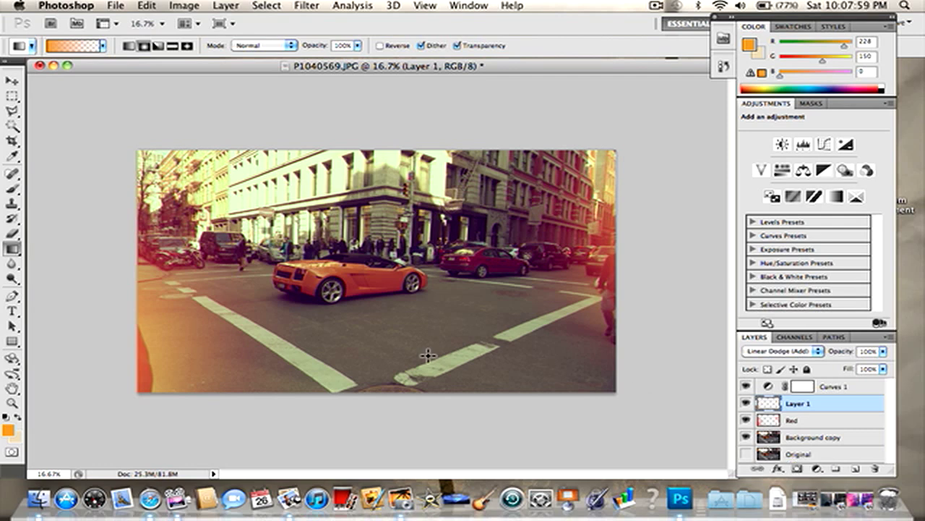
Select the Red layer and set the foreground colour to red with RGB values 228, 0, 0
click(774, 421)
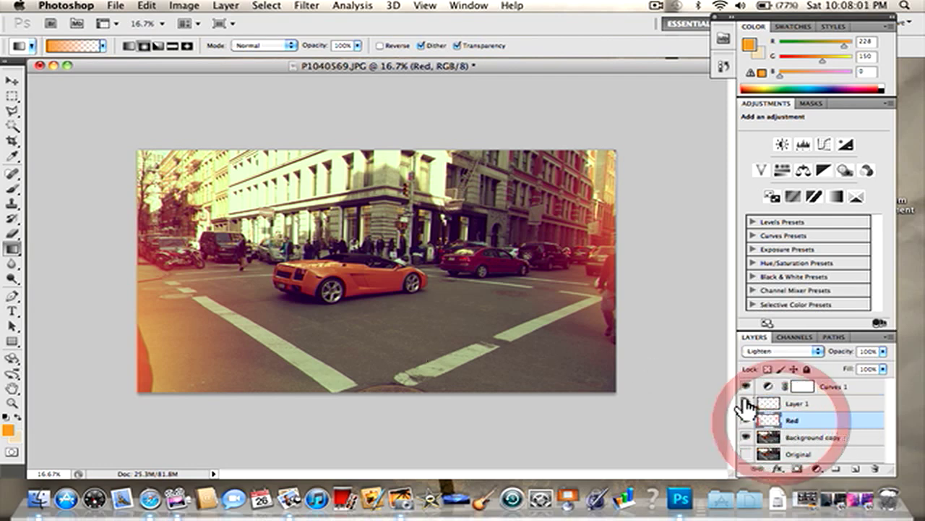
click(9, 430)
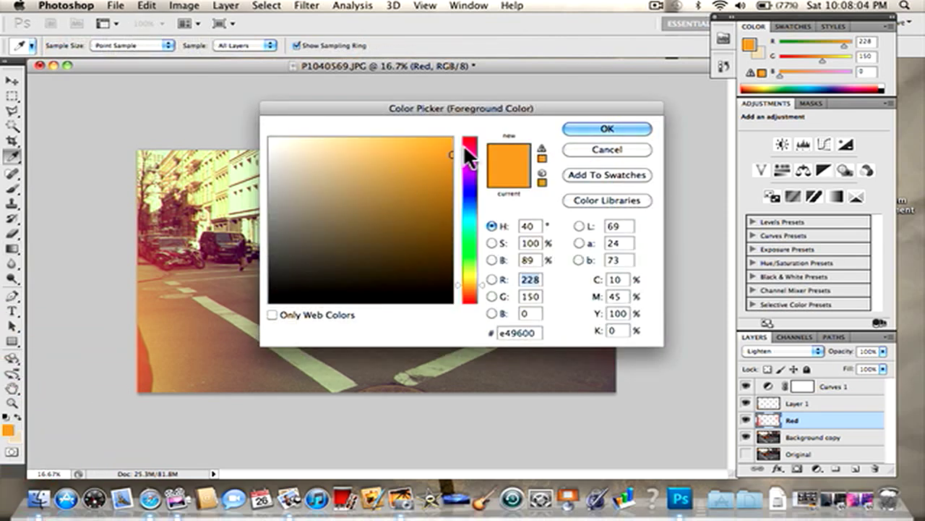
drag(464, 144, 463, 107)
click(588, 127)
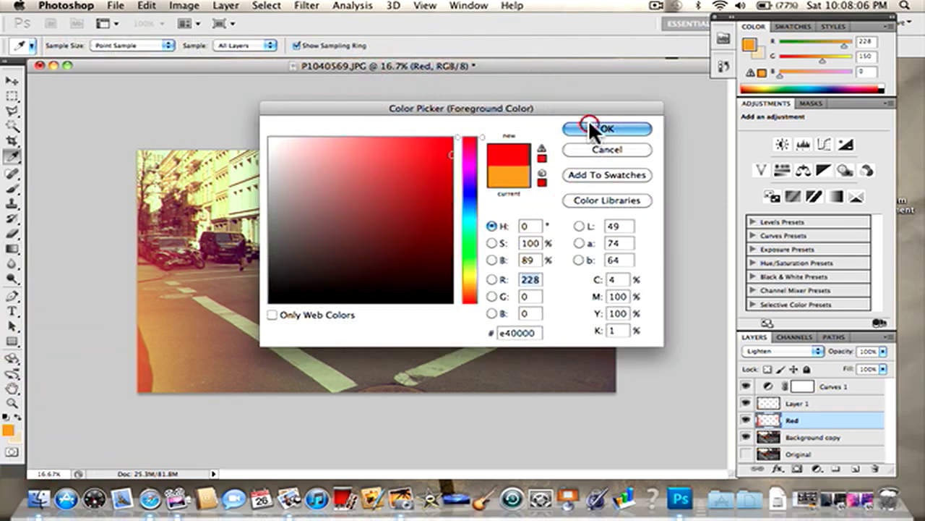
Strengthen the Red layer with further red gradients fading inward from the photo's right and left edges
key(g)
drag(659, 204, 504, 251)
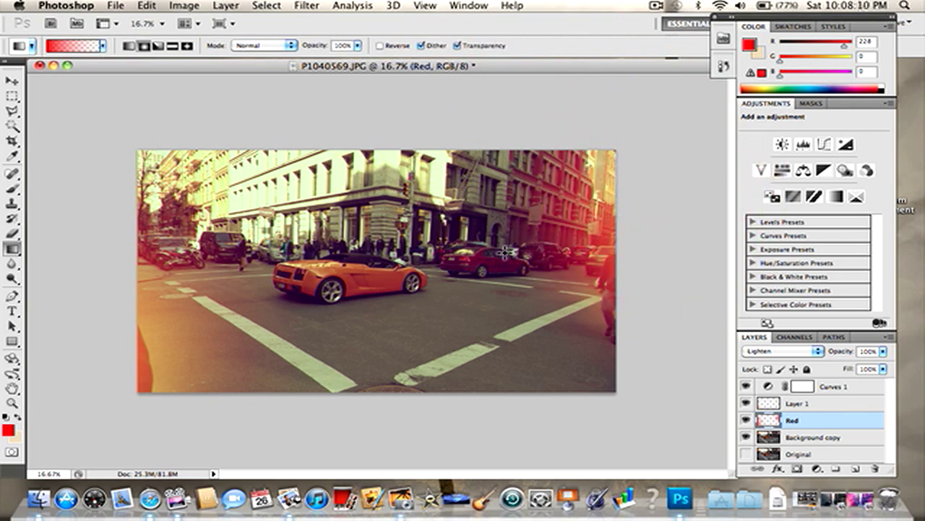
drag(53, 375, 301, 308)
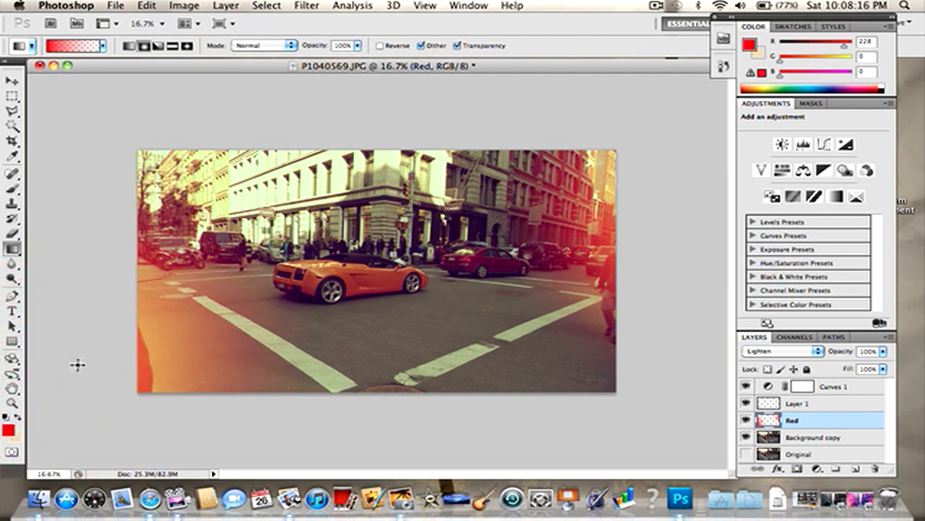
drag(77, 365, 284, 309)
View the example image Vintage color correc.jpg in Preview again, minimise it and return to Photoshop
double_click(864, 470)
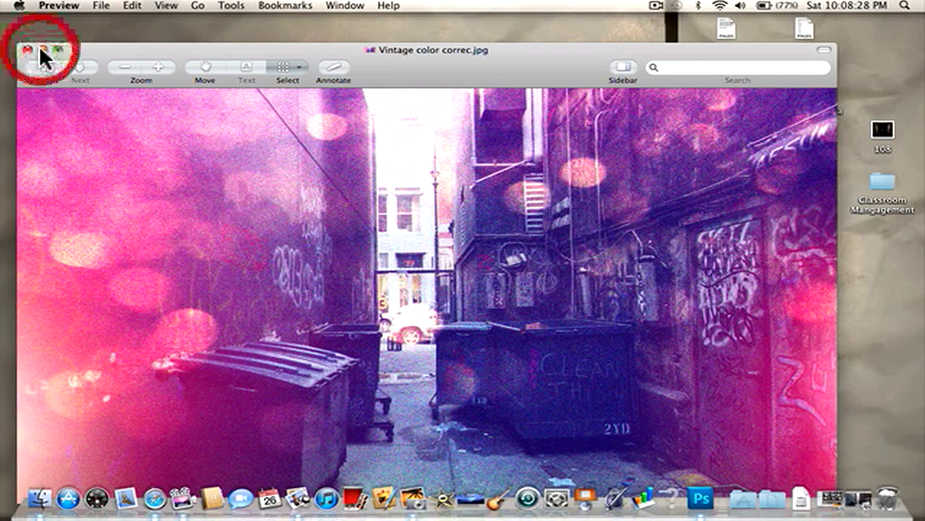
click(41, 46)
click(317, 66)
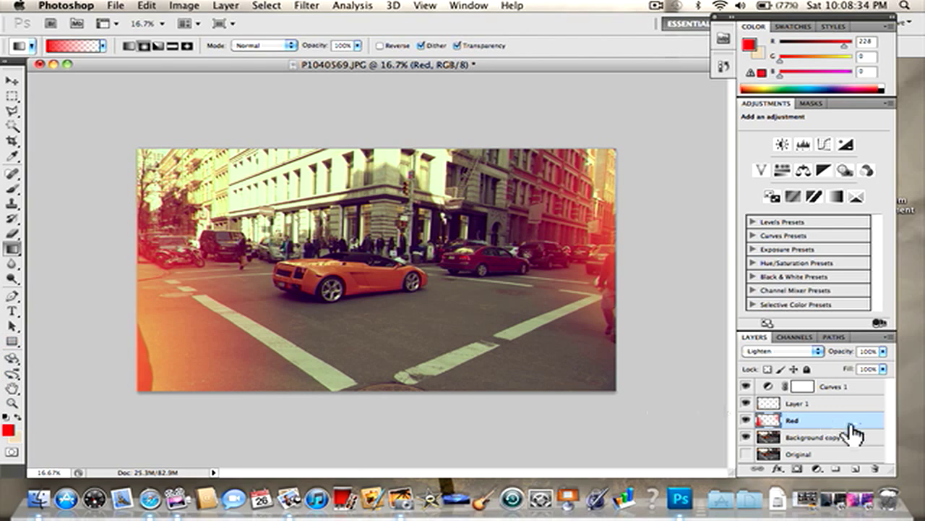
Rename Layer 1, which holds the orange gradients, as Orange
double_click(814, 403)
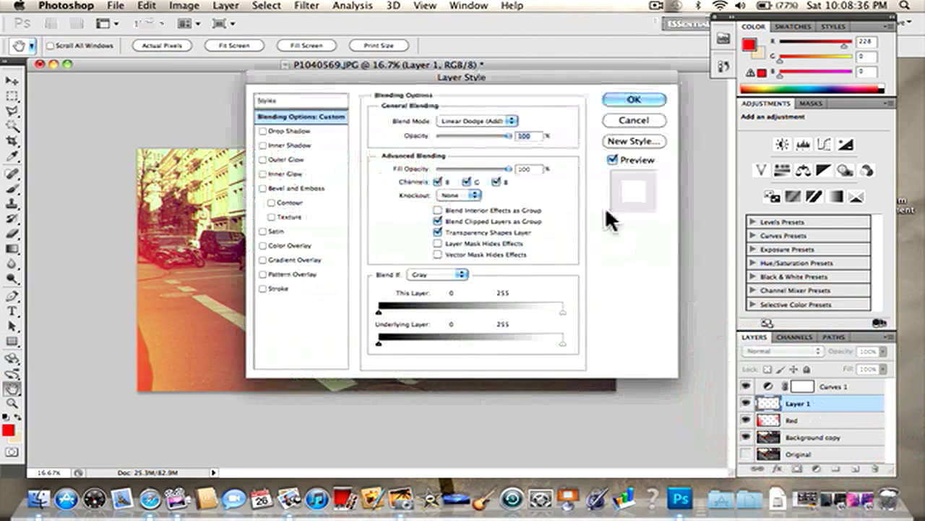
click(614, 102)
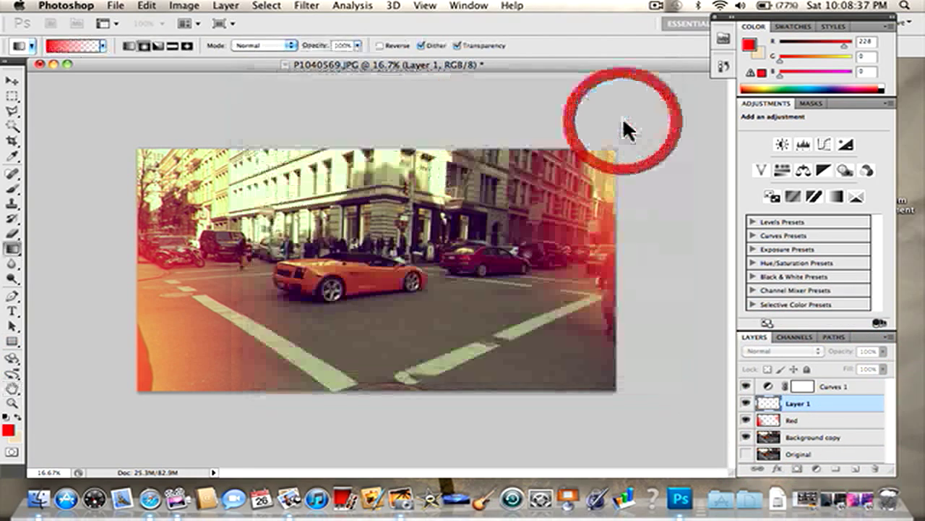
double_click(804, 403)
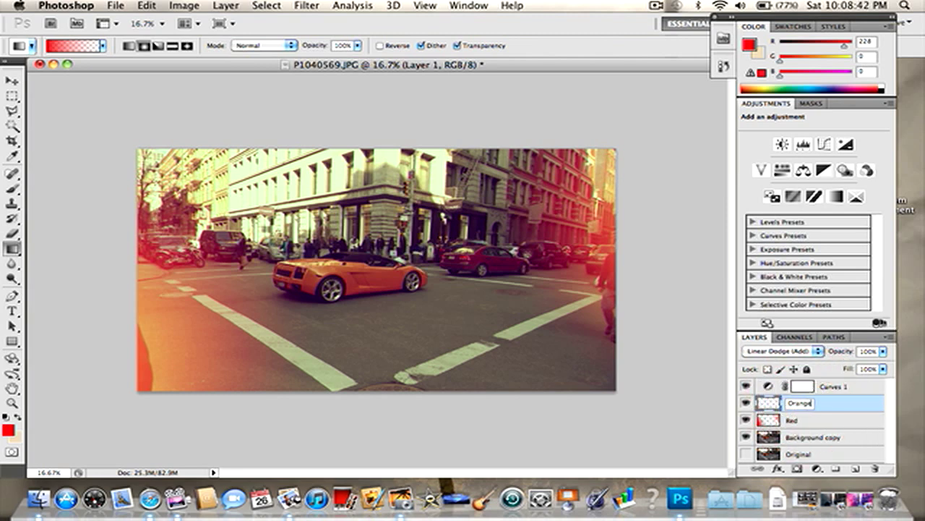
click(840, 410)
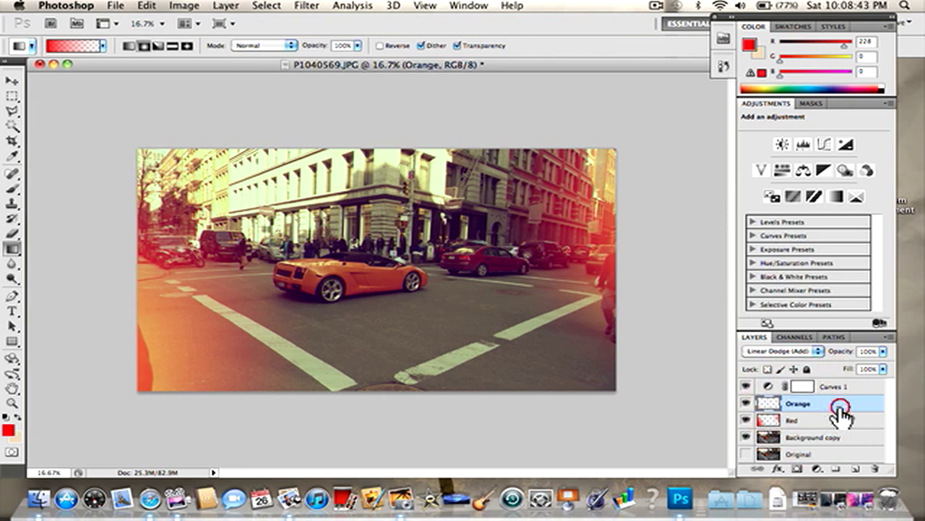
Add a new layer above Orange and set the foreground colour to white with RGB values 255, 255, 255
click(855, 469)
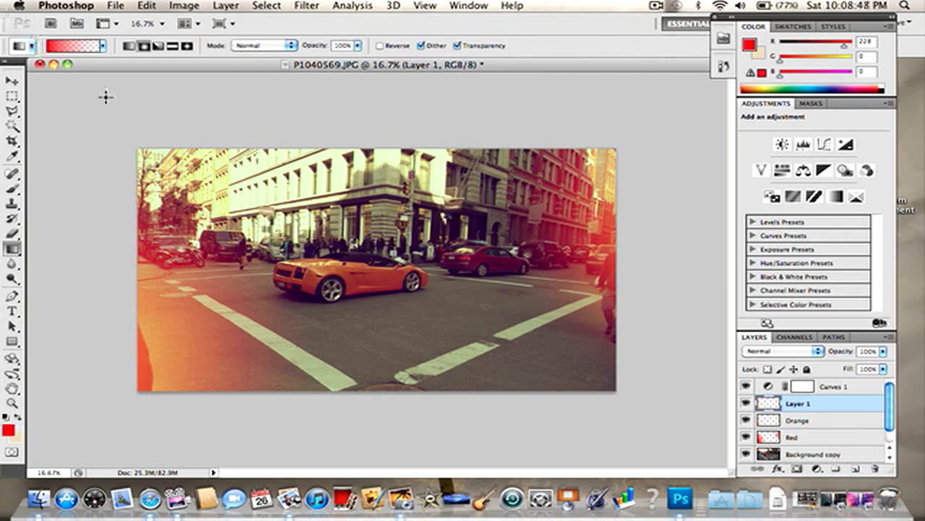
click(749, 40)
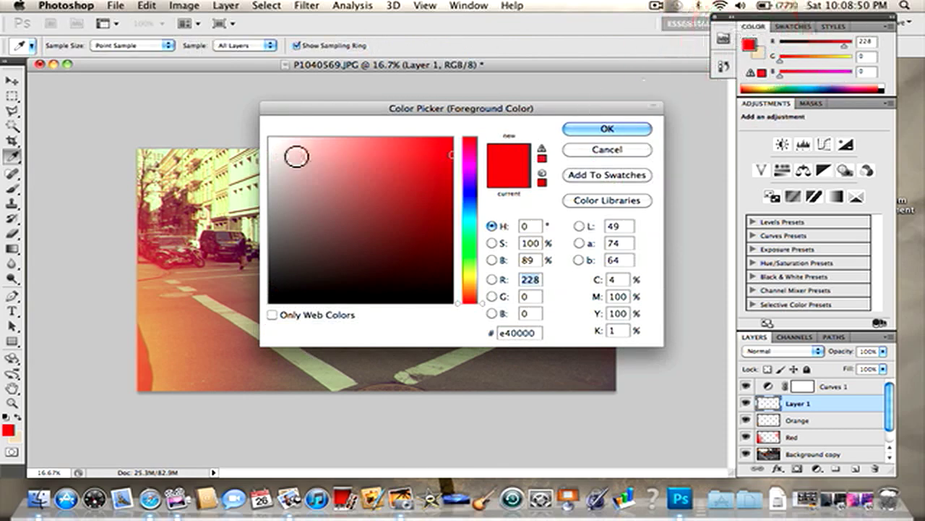
drag(296, 155, 270, 138)
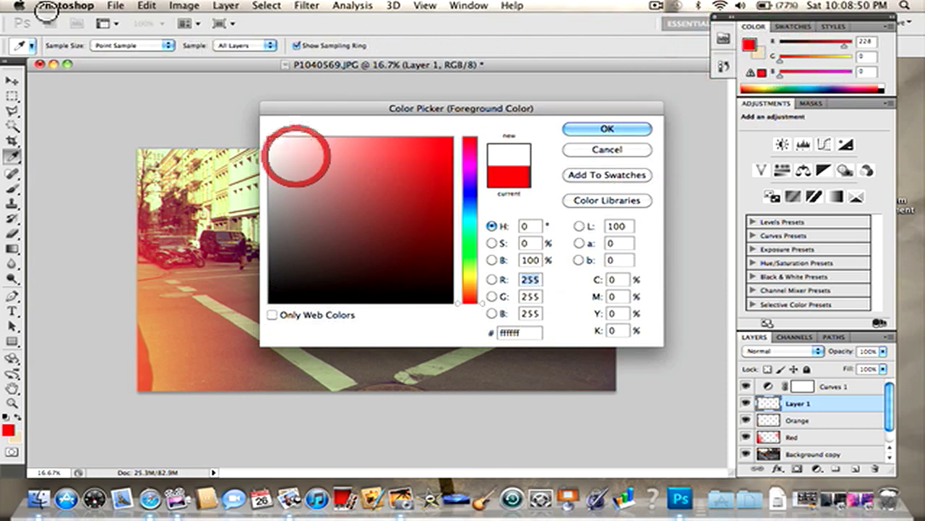
click(611, 128)
key(g)
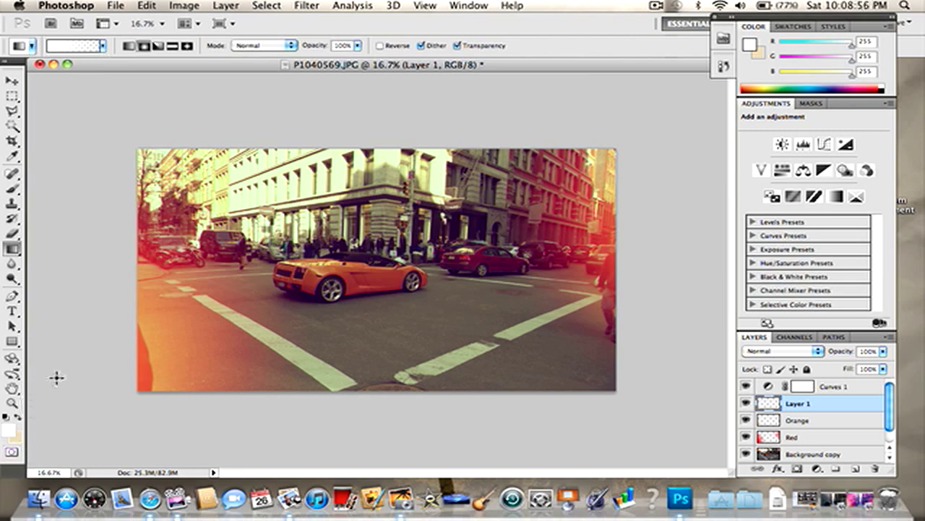
Draw white gradients inward from the photo's lower left and right edges on the new layer and set its blend mode to Lighten
drag(70, 374, 163, 347)
drag(52, 371, 209, 332)
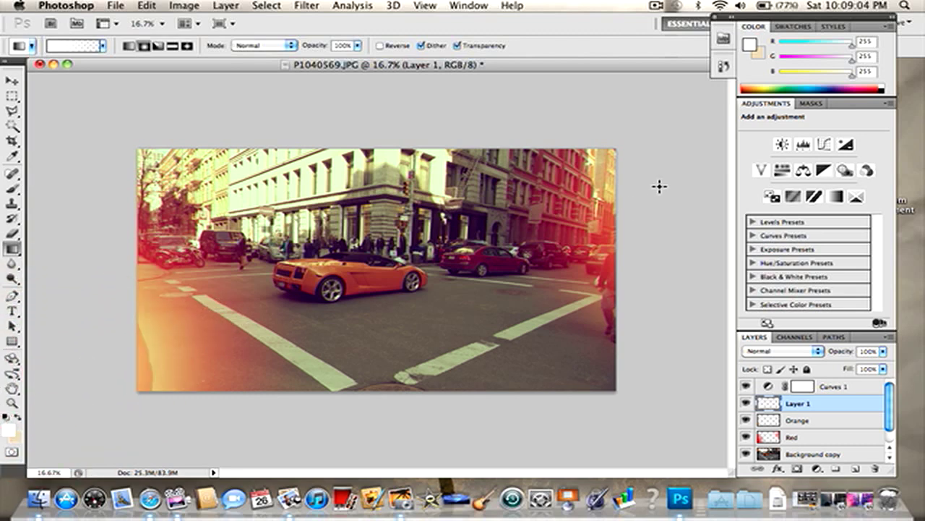
drag(660, 186, 600, 186)
drag(671, 215, 597, 214)
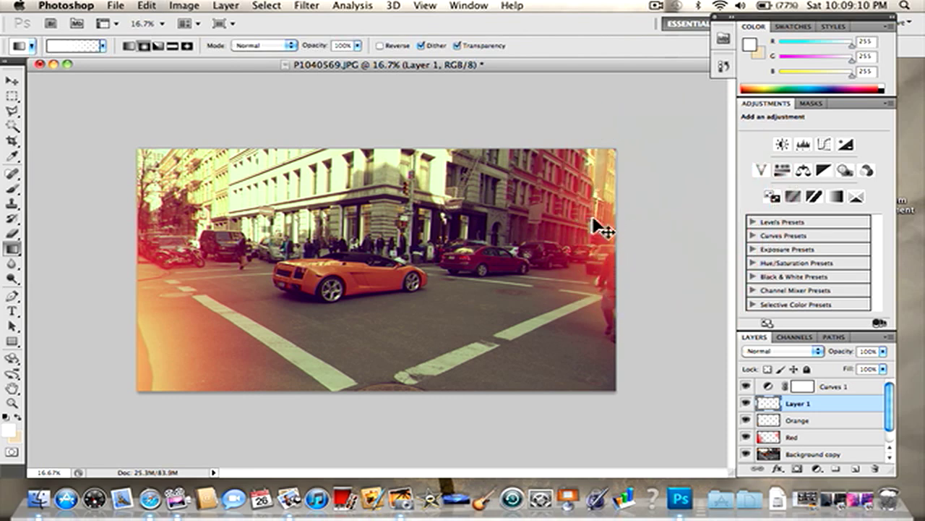
drag(697, 199, 594, 208)
click(788, 350)
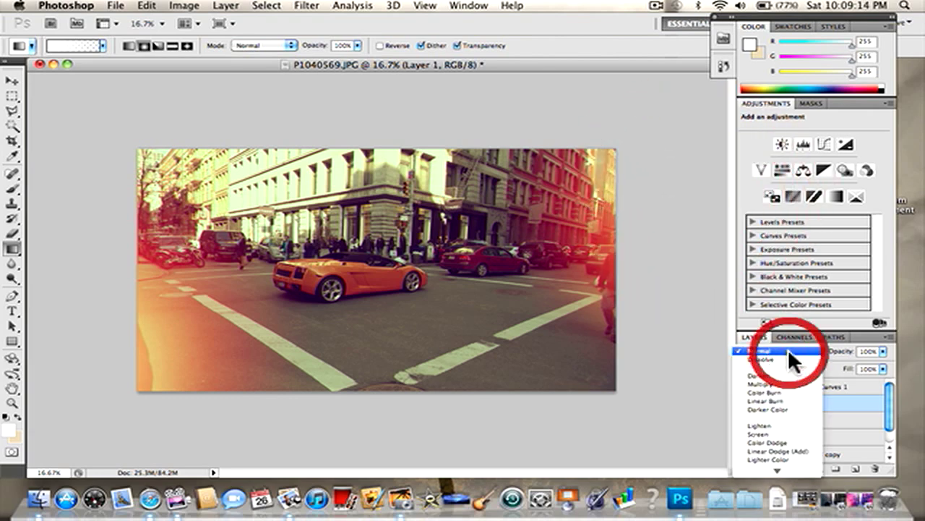
click(775, 425)
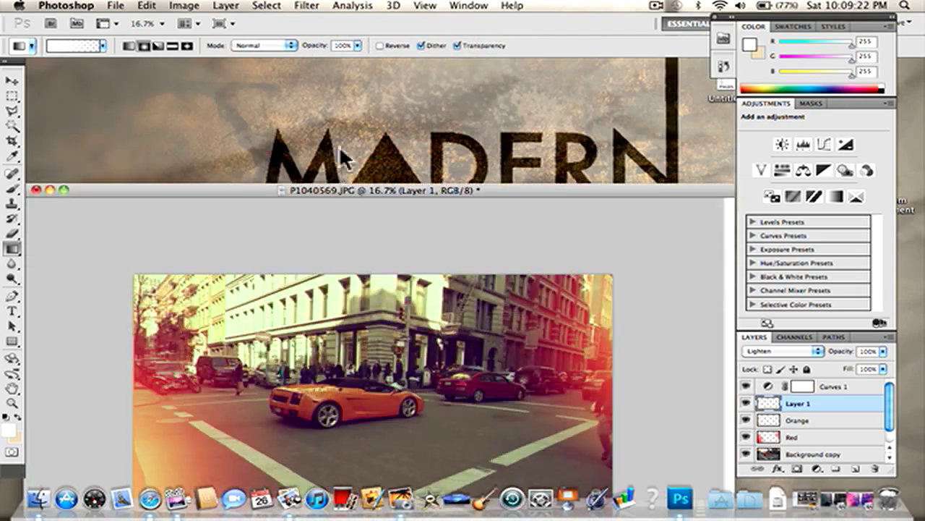
mouse_move(349, 61)
mouse_down()
mouse_move(338, 51)
mouse_move(338, 62)
mouse_up()
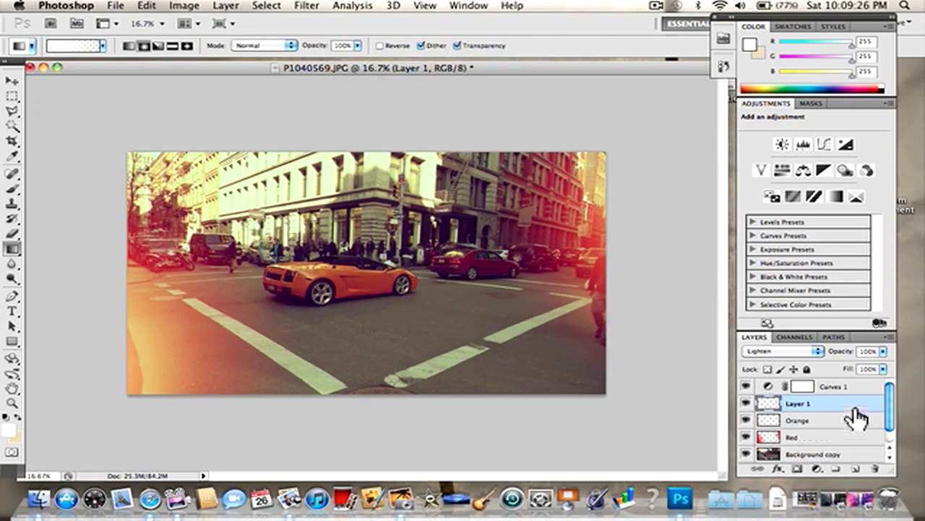
Select the Background copy layer, view the example image Vintage color correc.jpg in Preview, and return to Photoshop
drag(892, 413, 896, 437)
click(817, 438)
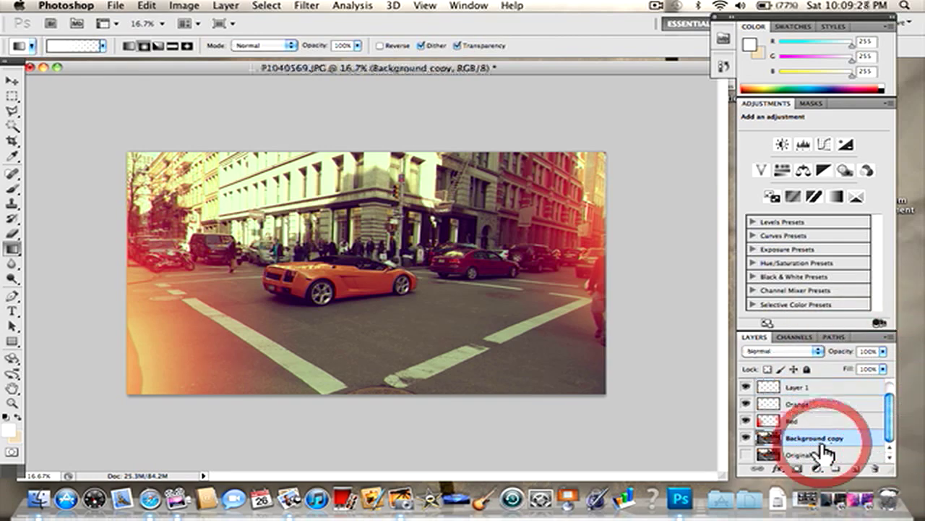
click(861, 498)
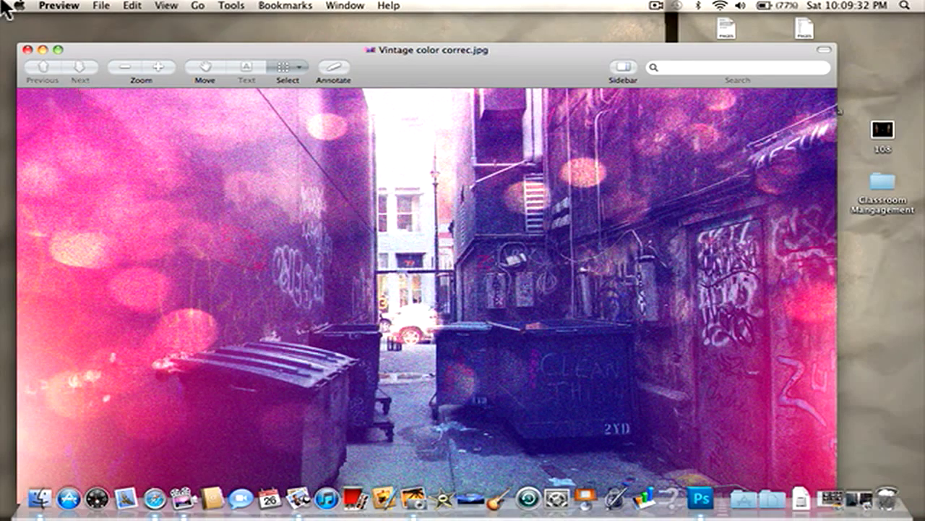
click(41, 48)
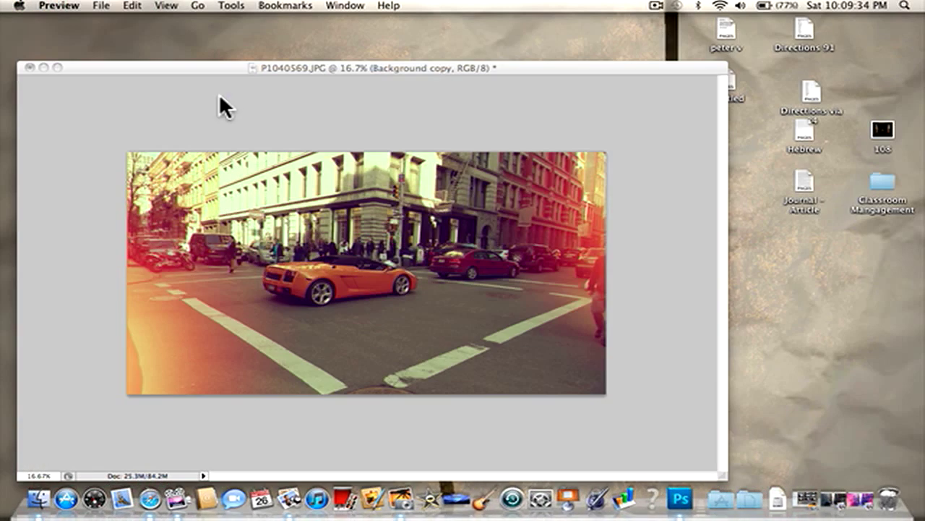
click(223, 81)
Apply the Add Noise filter to the Background copy layer with Uniform distribution, Monochromatic on and a slightly reduced amount
click(307, 6)
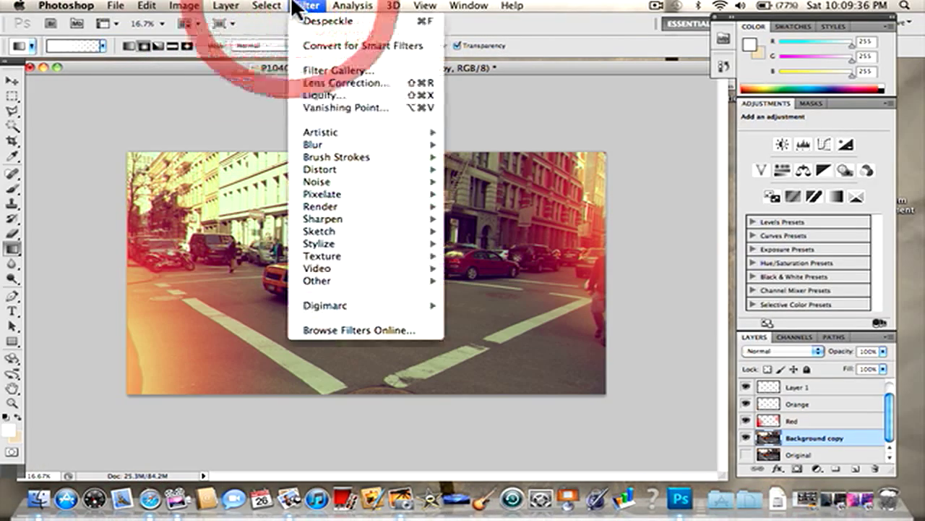
mouse_move(370, 242)
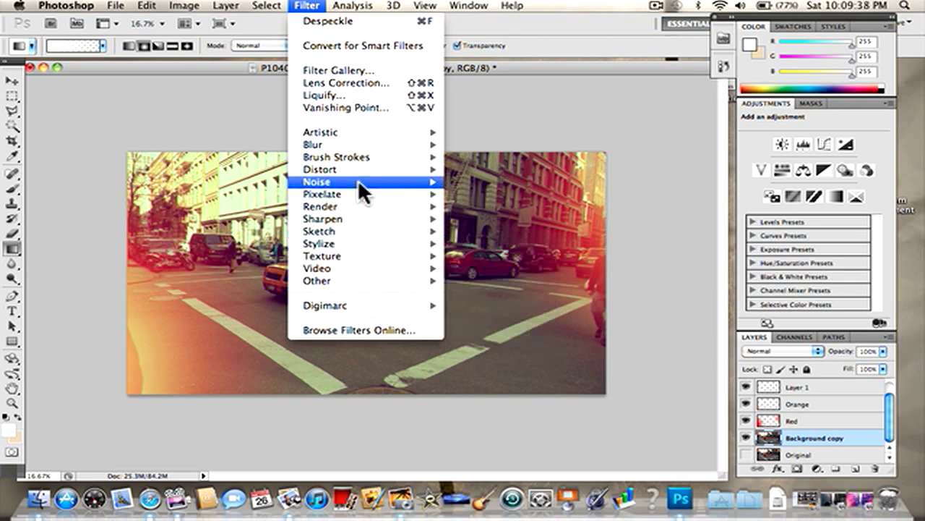
mouse_move(359, 191)
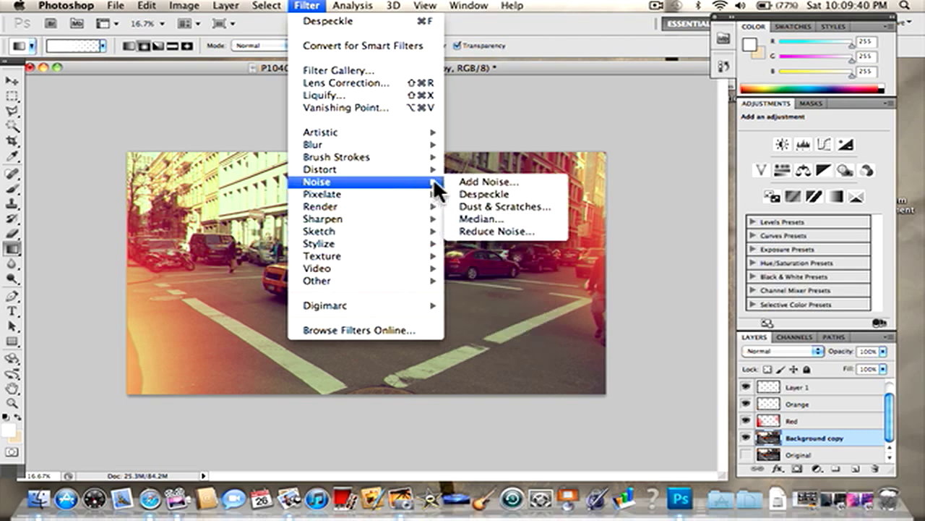
click(469, 181)
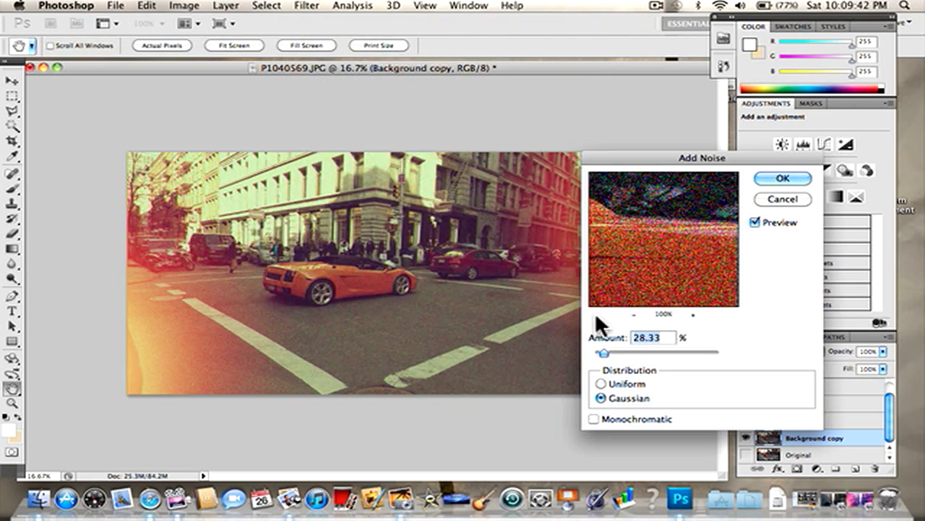
click(594, 418)
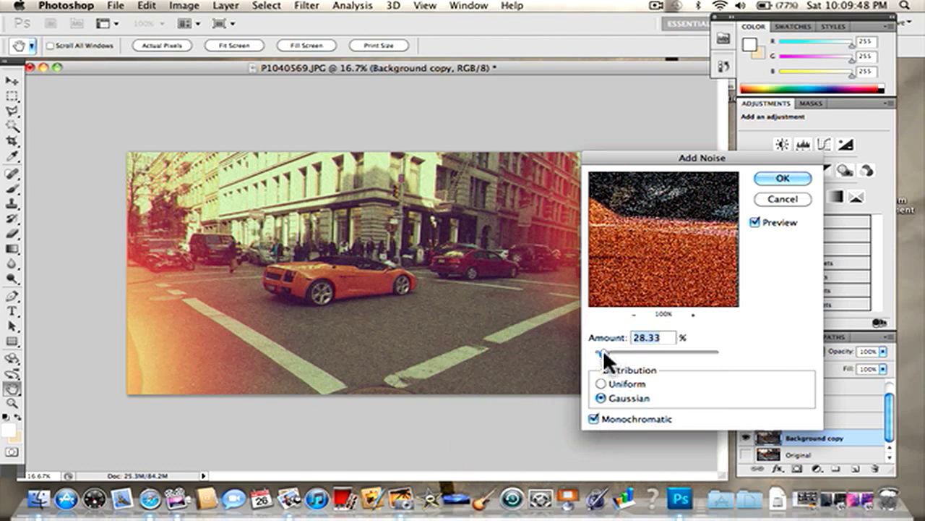
mouse_move(603, 350)
mouse_down()
mouse_move(690, 350)
mouse_move(604, 350)
mouse_up()
click(601, 382)
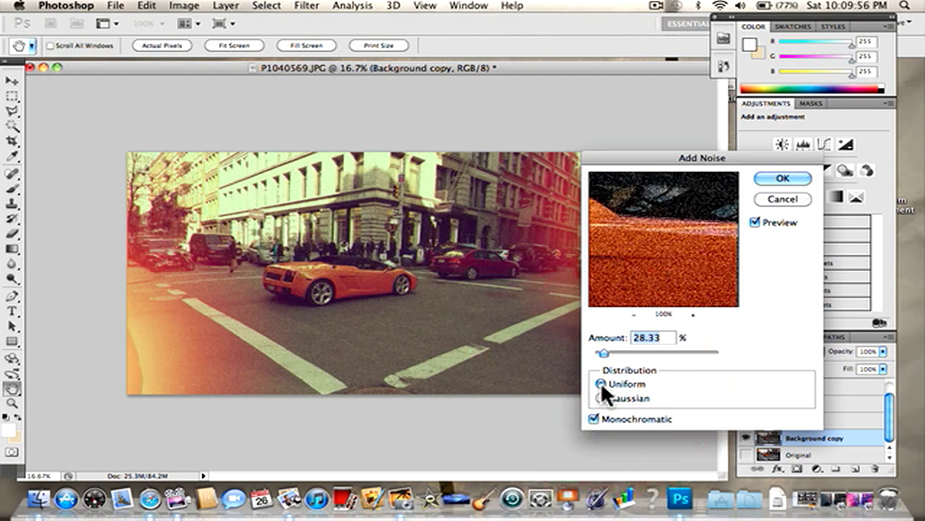
mouse_move(603, 353)
mouse_down()
mouse_move(613, 351)
mouse_move(601, 348)
mouse_up()
click(789, 177)
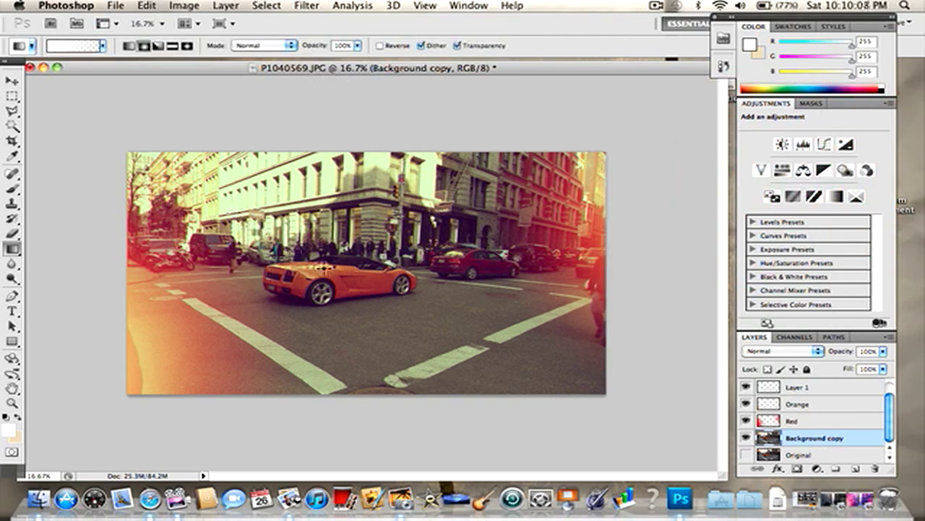
Apply a Brightness/Contrast adjustment to the Background copy layer with the contrast set to 50
click(180, 7)
mouse_move(200, 45)
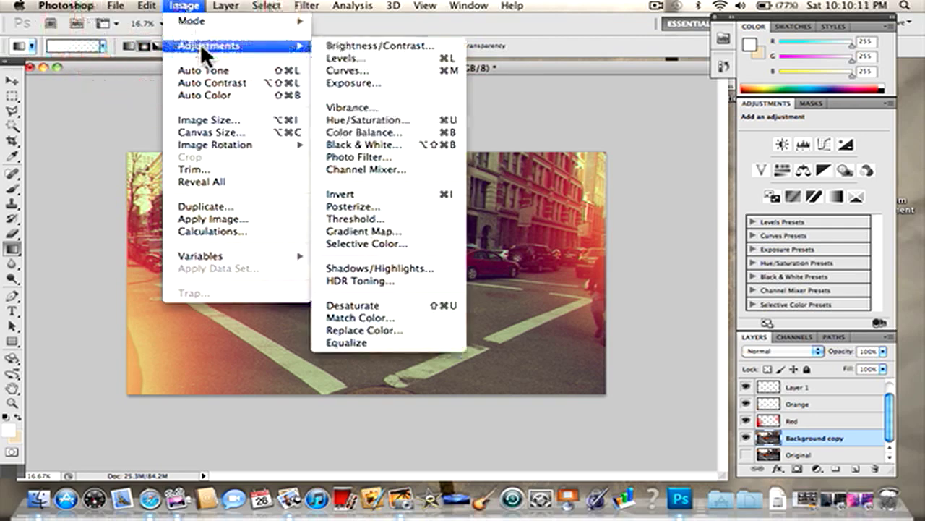
click(323, 43)
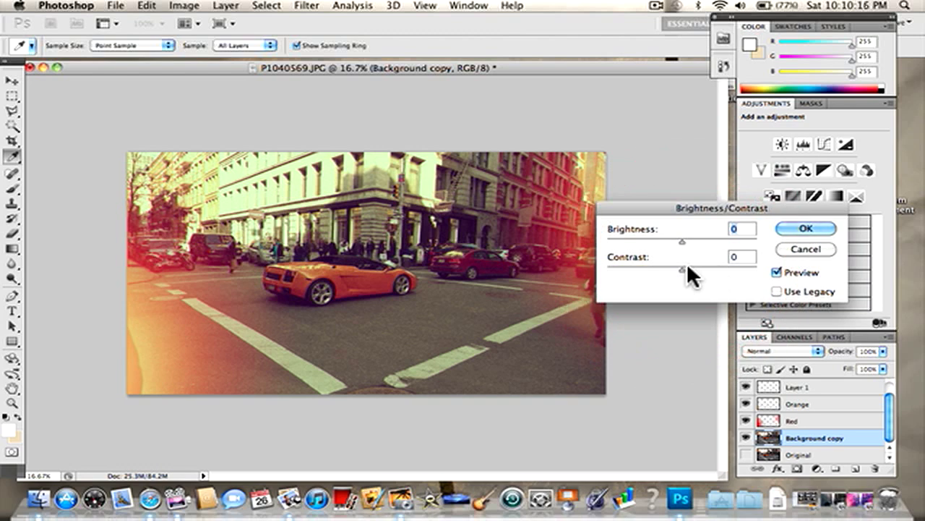
drag(682, 266, 719, 266)
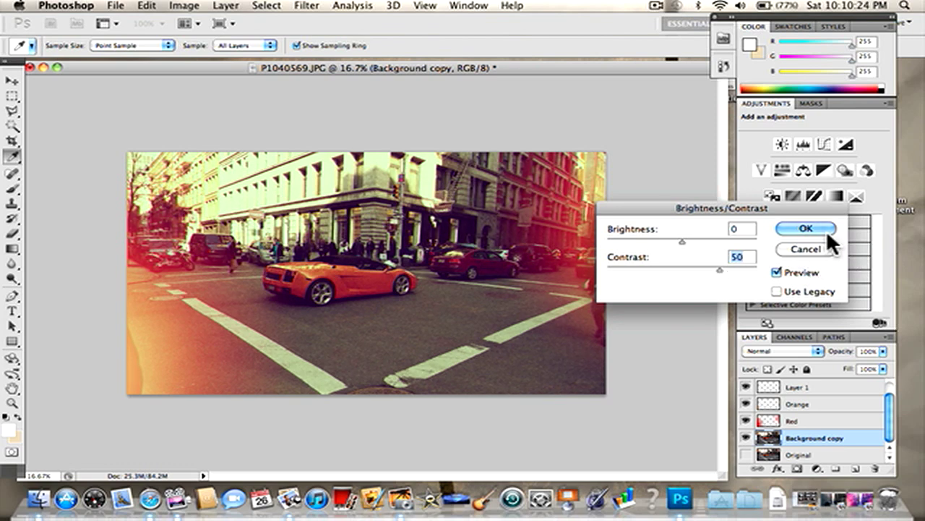
click(804, 229)
key(g)
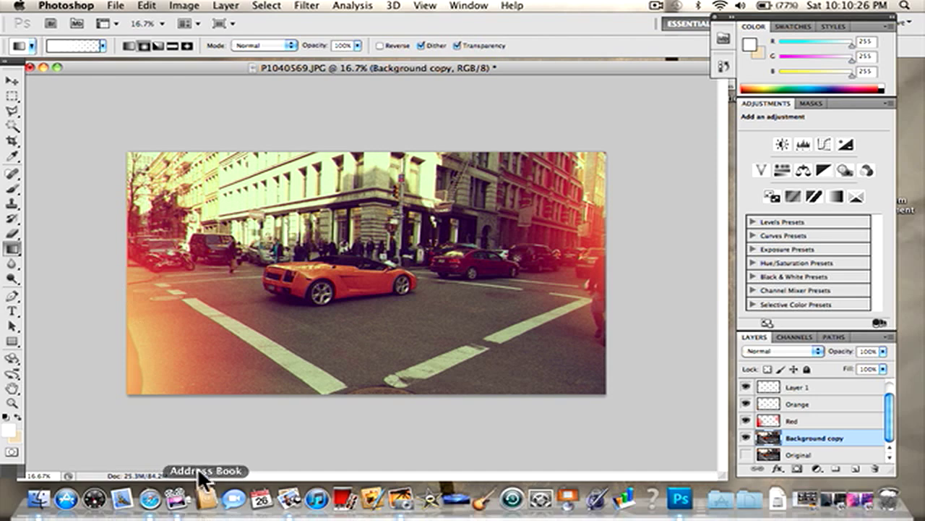
Open Safari, view the example image Vintage color correc.jpg in Preview once more and minimise it
click(150, 498)
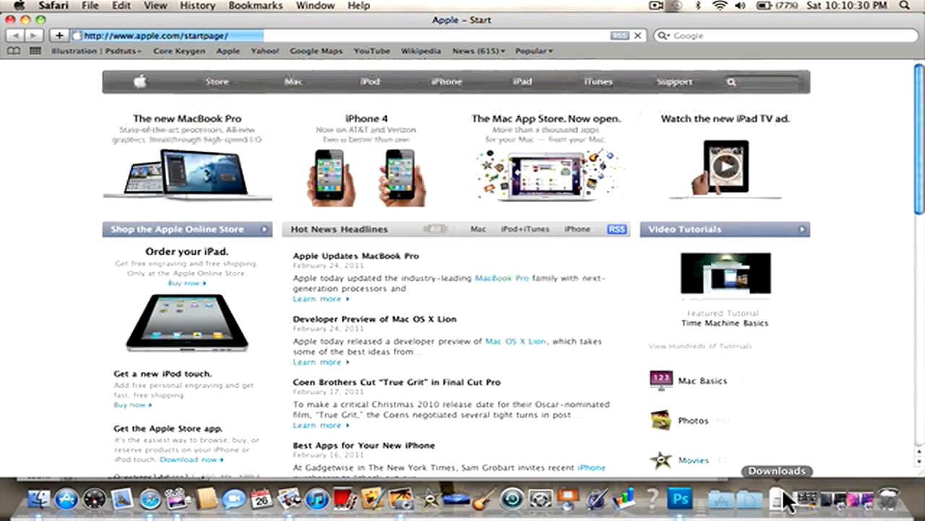
click(787, 499)
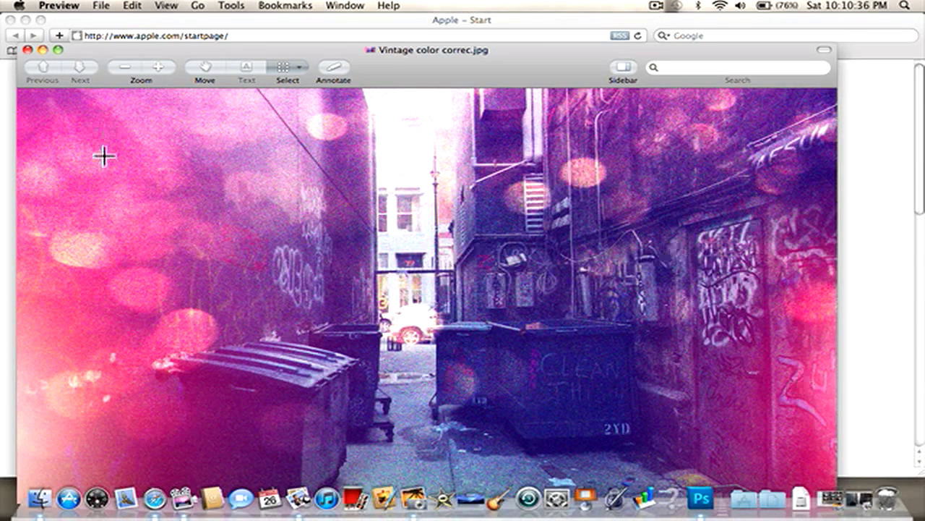
click(42, 50)
Search Google Images for "bokeh texture" in Safari and browse the texture results
click(703, 40)
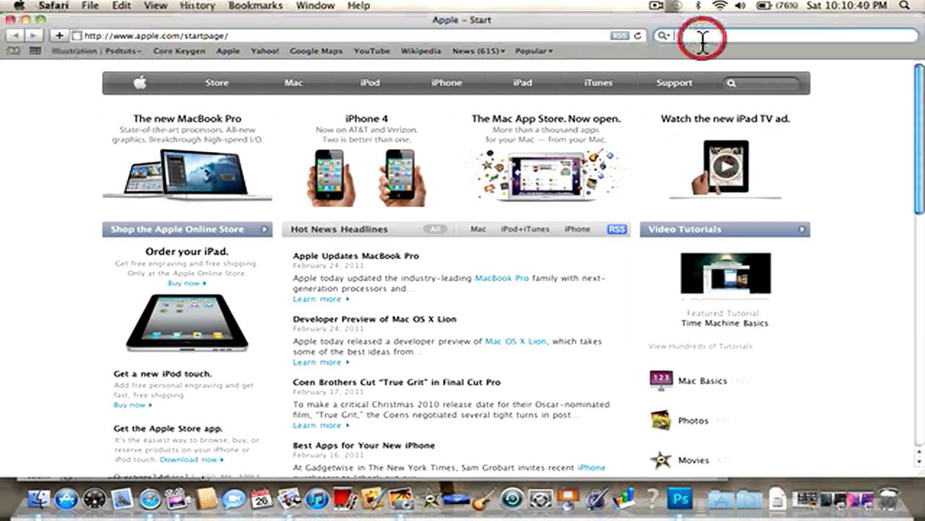
text(bokeh )
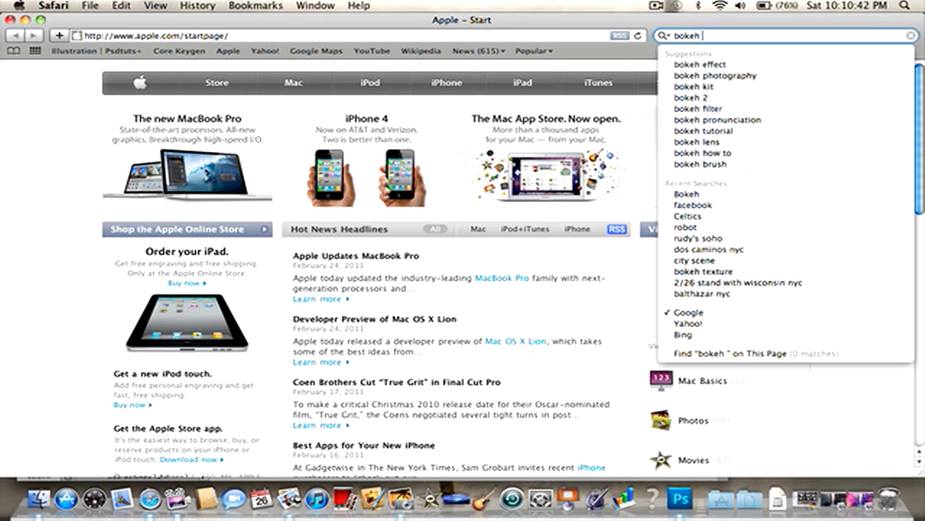
text(texture)
key(Return)
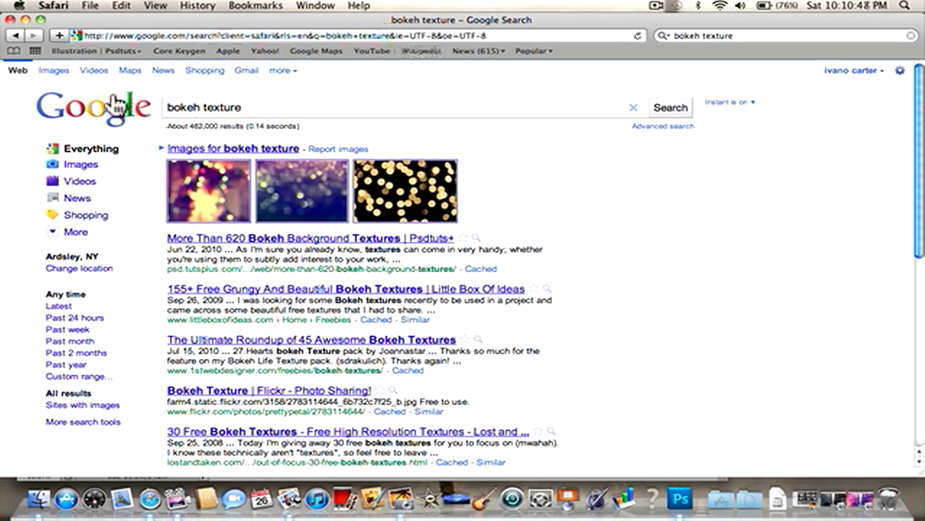
click(64, 70)
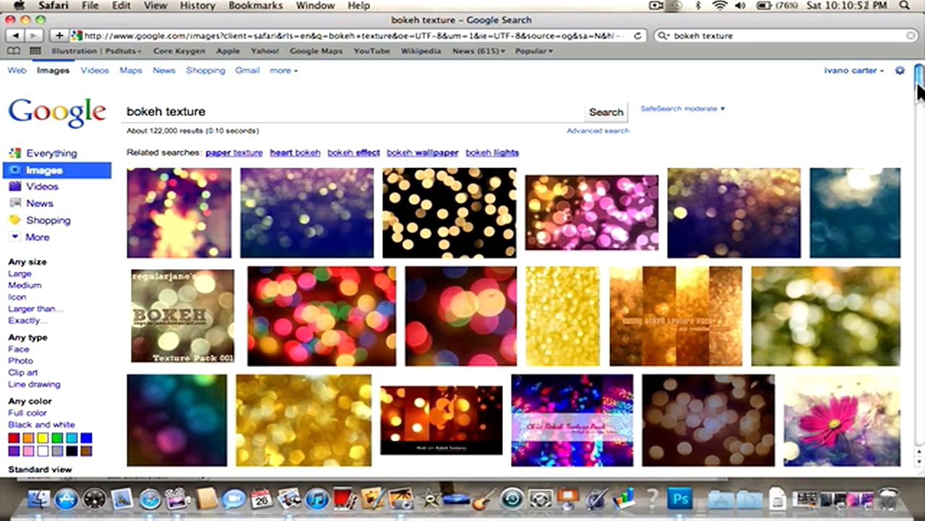
mouse_move(918, 85)
mouse_down()
mouse_move(919, 112)
mouse_move(919, 102)
mouse_up()
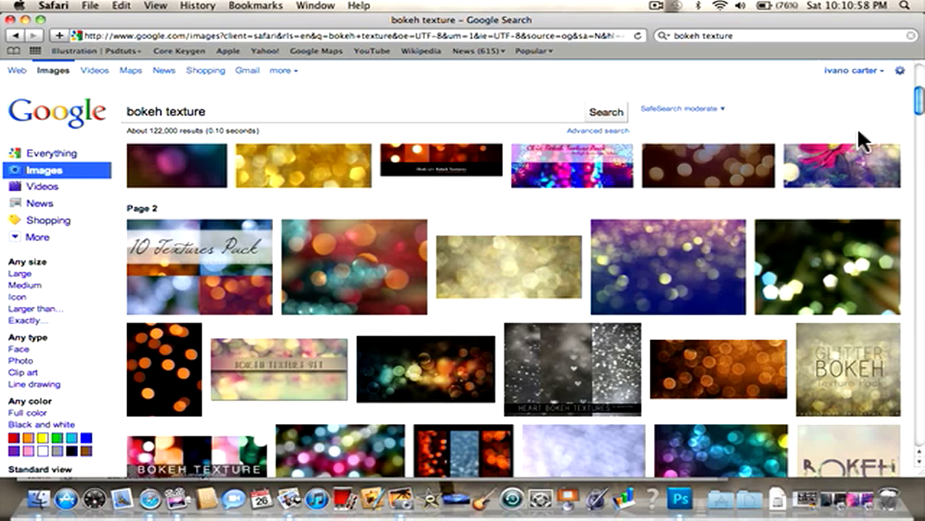
mouse_move(857, 159)
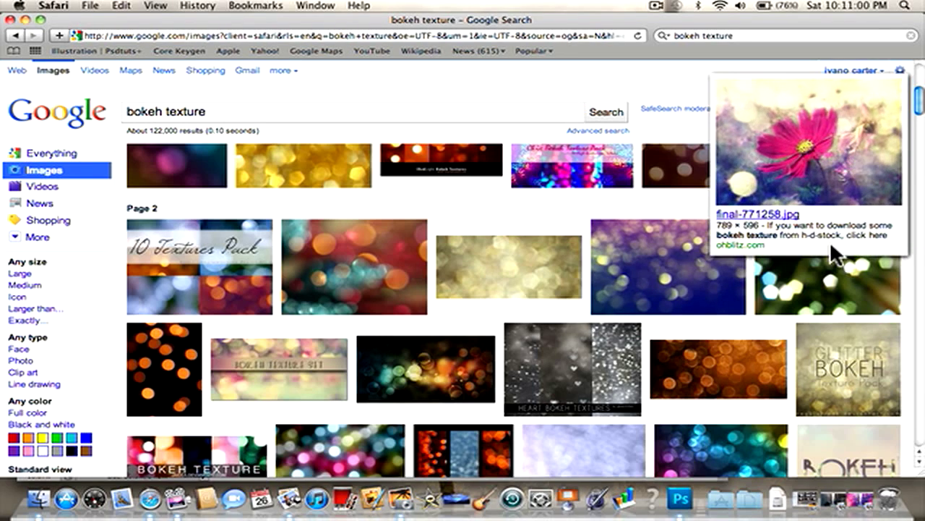
Open the full-size green pentagon bokeh image from flickr.com and save it under its suggested name in the offered folder
mouse_move(831, 266)
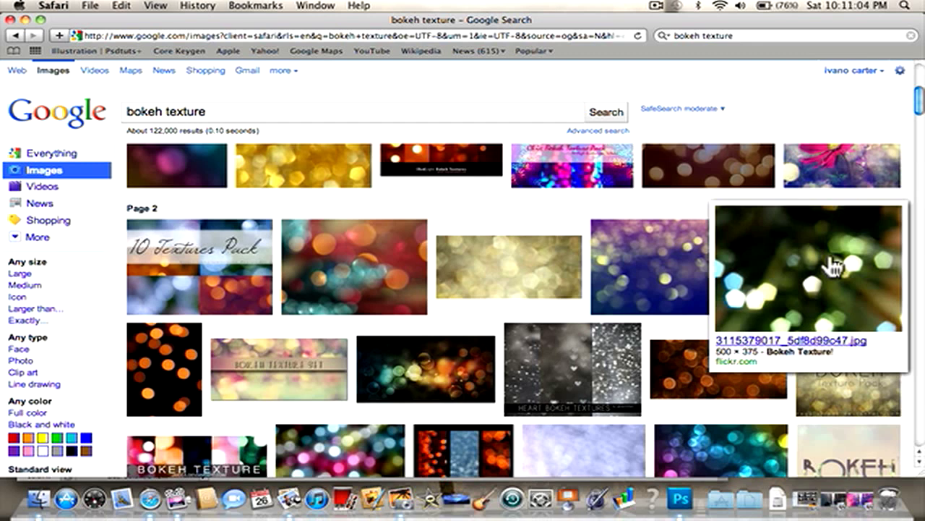
click(832, 266)
click(759, 130)
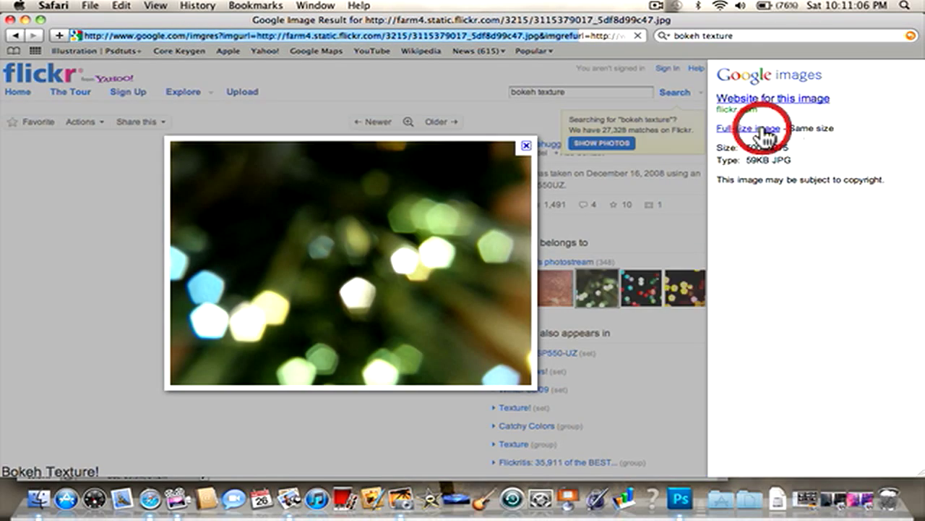
click(293, 150)
right_click(293, 155)
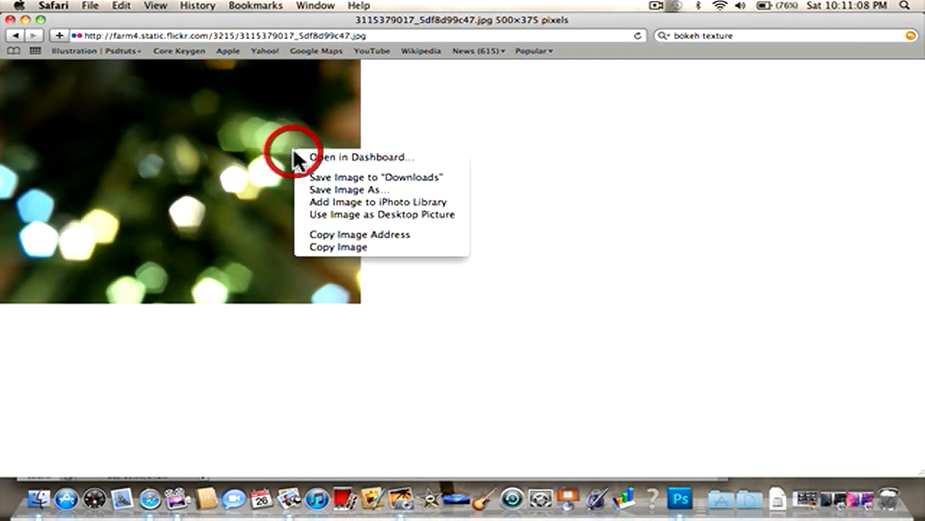
click(317, 189)
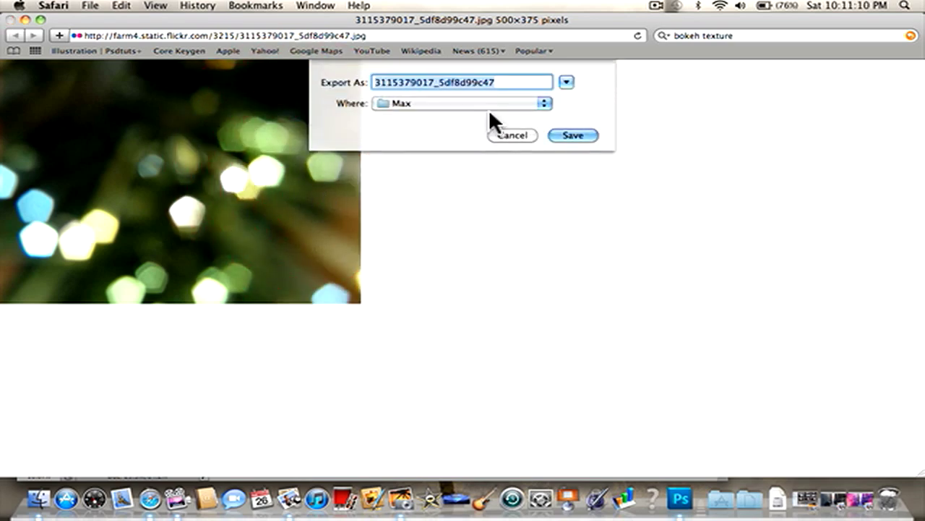
click(574, 135)
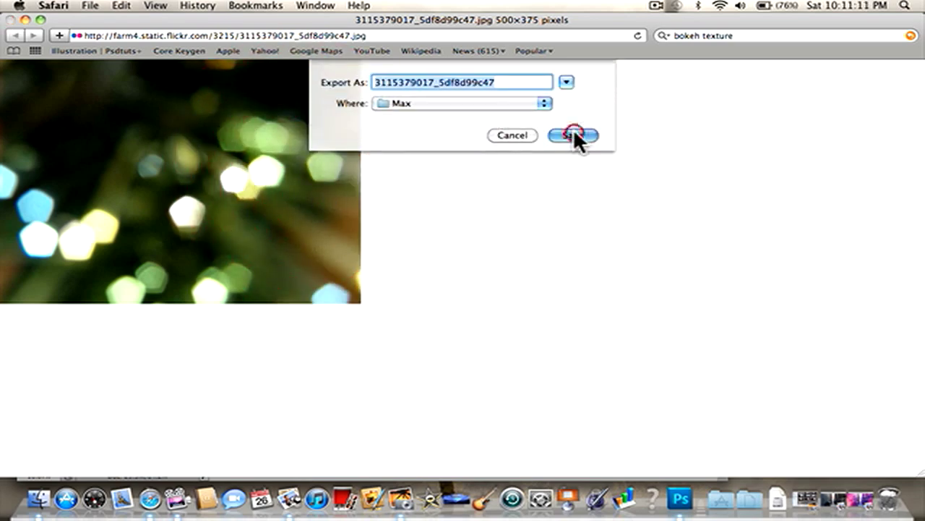
click(10, 19)
click(163, 55)
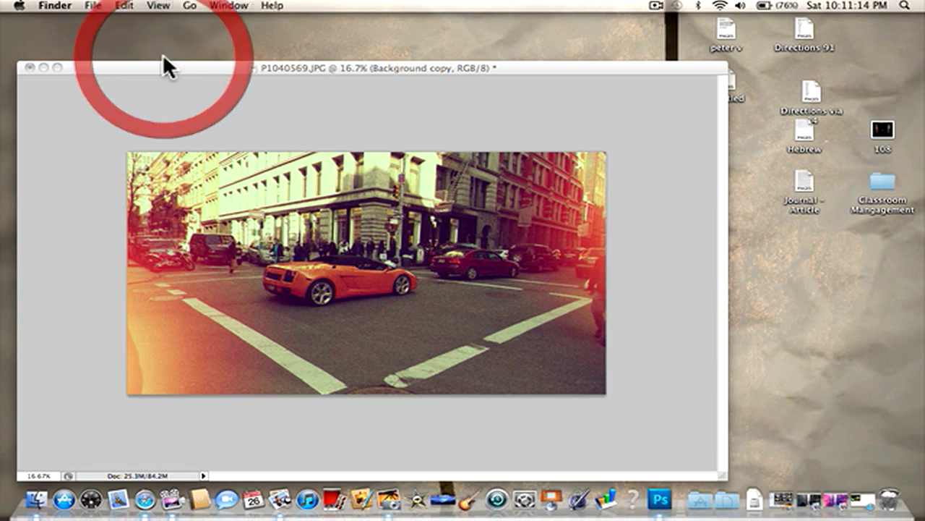
click(165, 62)
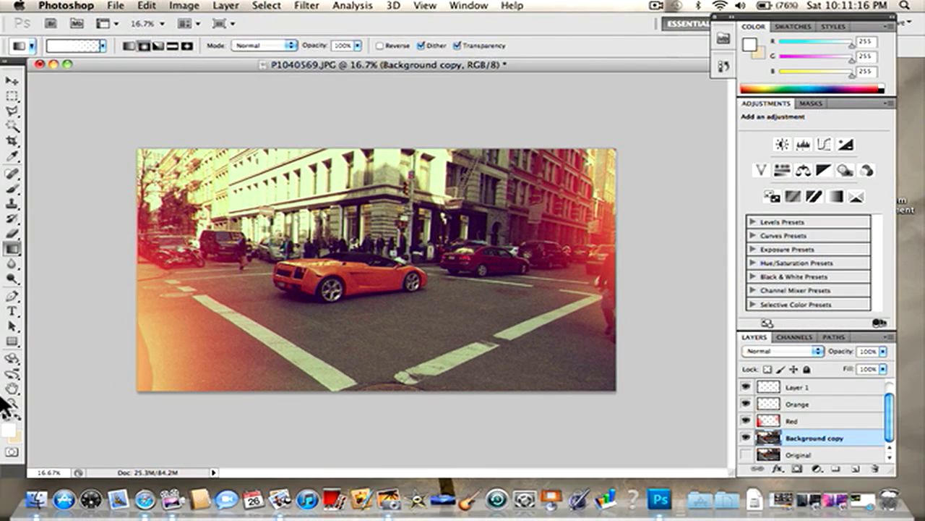
click(36, 498)
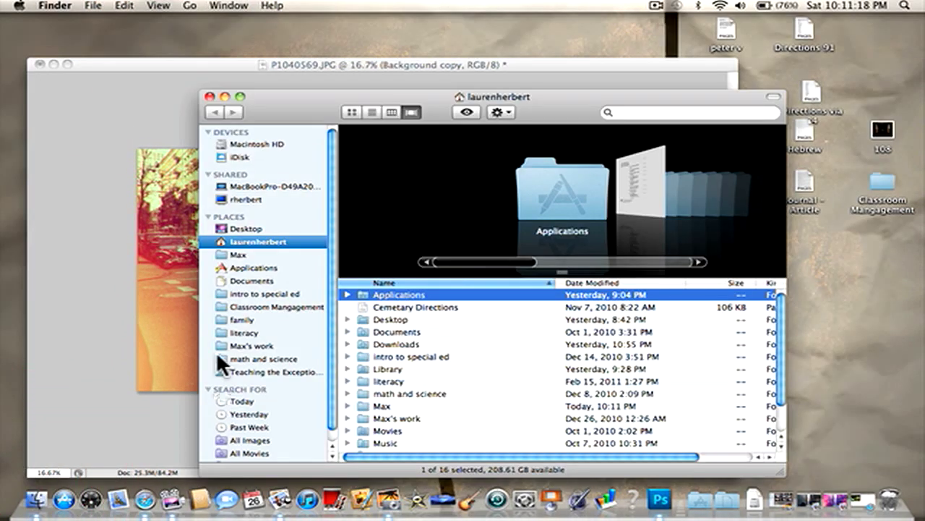
click(236, 252)
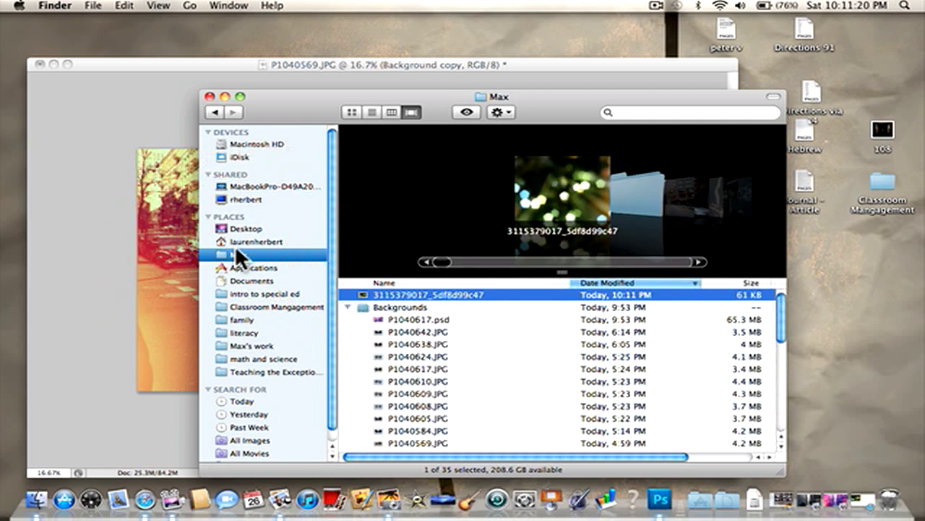
drag(404, 289, 172, 275)
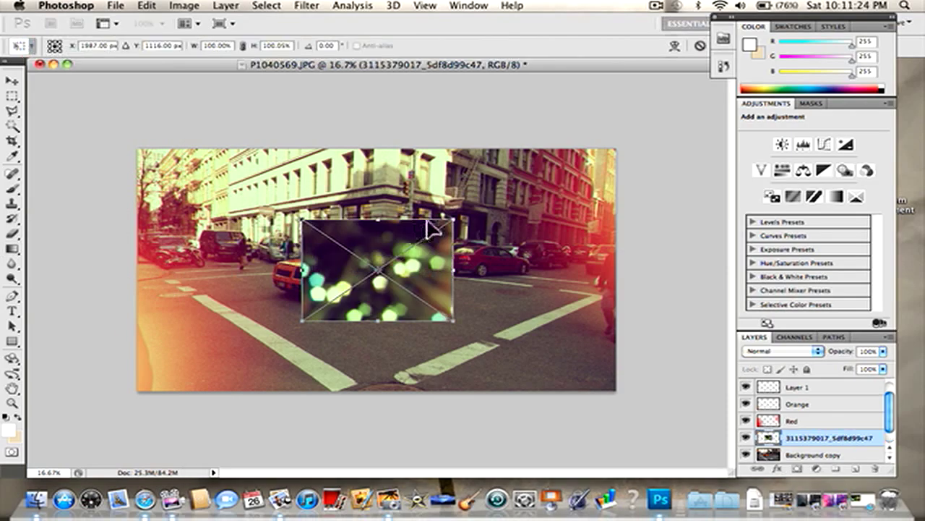
Stretch the inserted bokeh image over the whole photo, about 317% wide and 246% high, and place it
drag(455, 216, 620, 144)
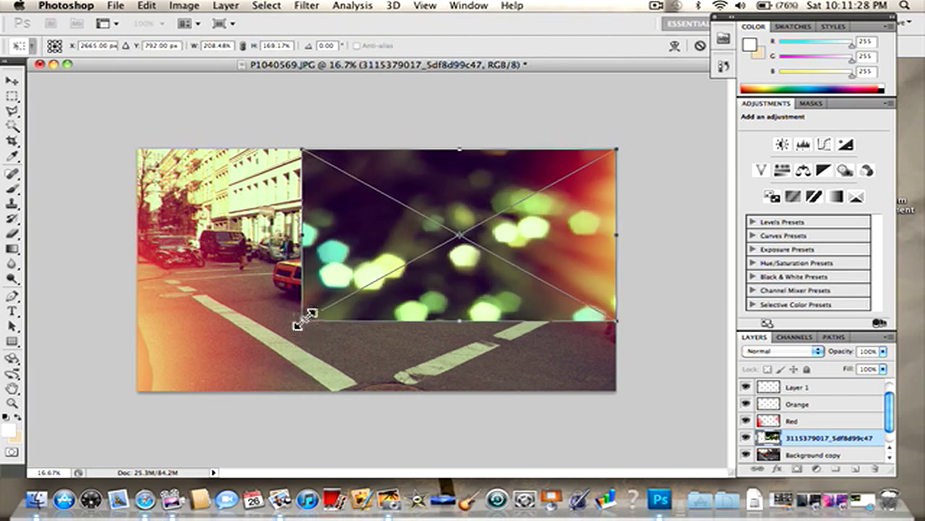
drag(304, 321, 136, 398)
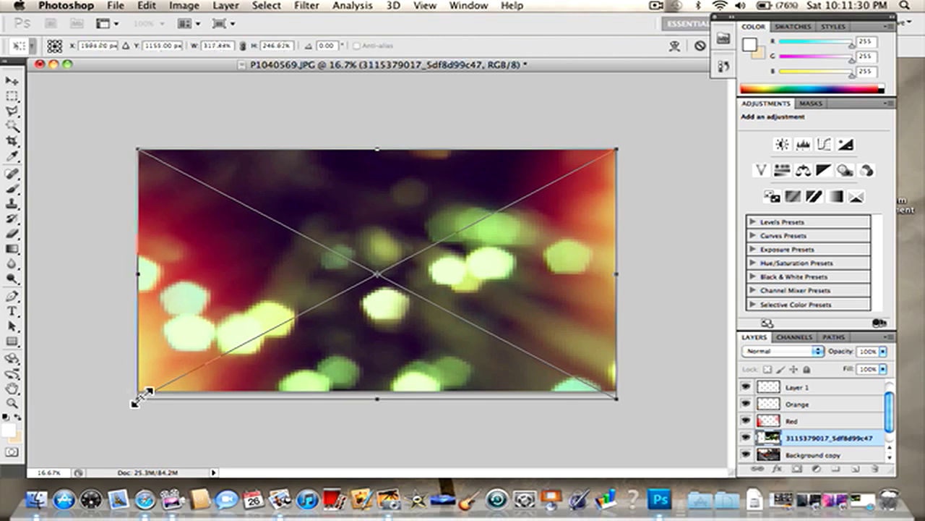
click(11, 85)
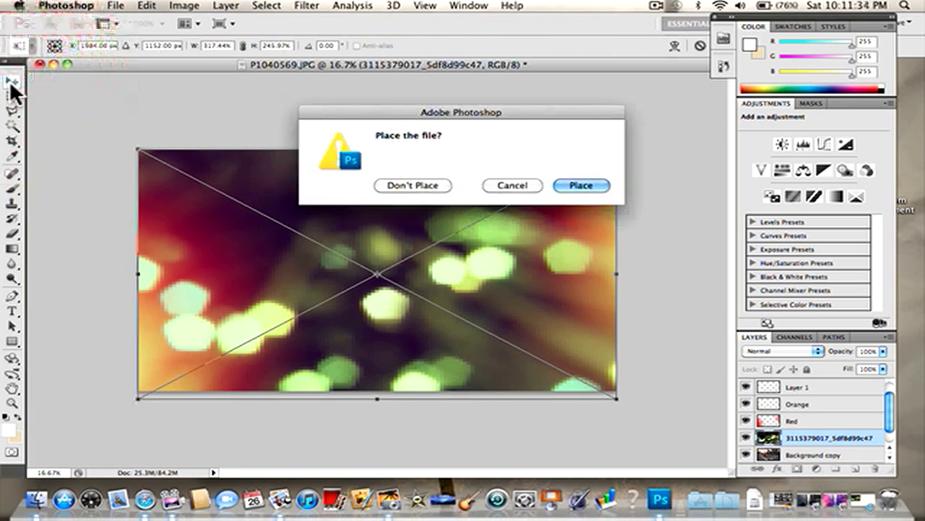
click(583, 185)
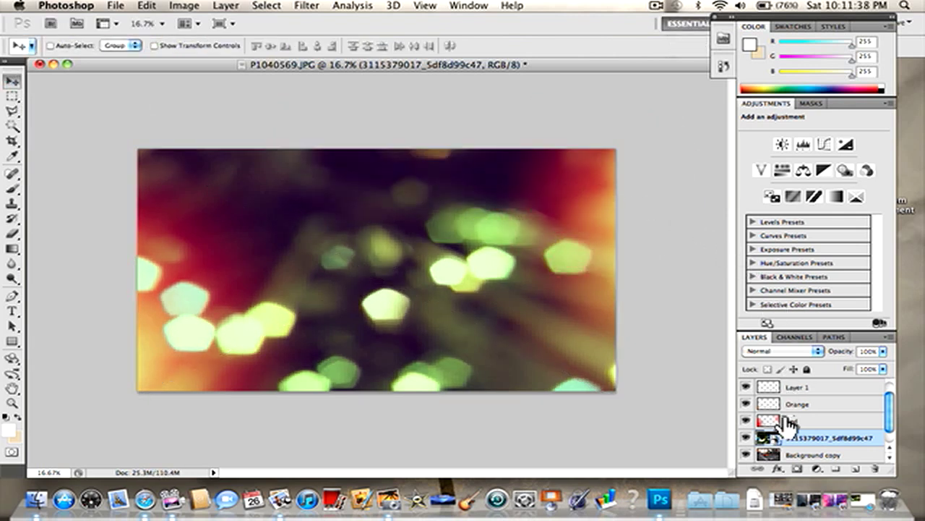
drag(809, 438, 801, 378)
drag(891, 404, 891, 381)
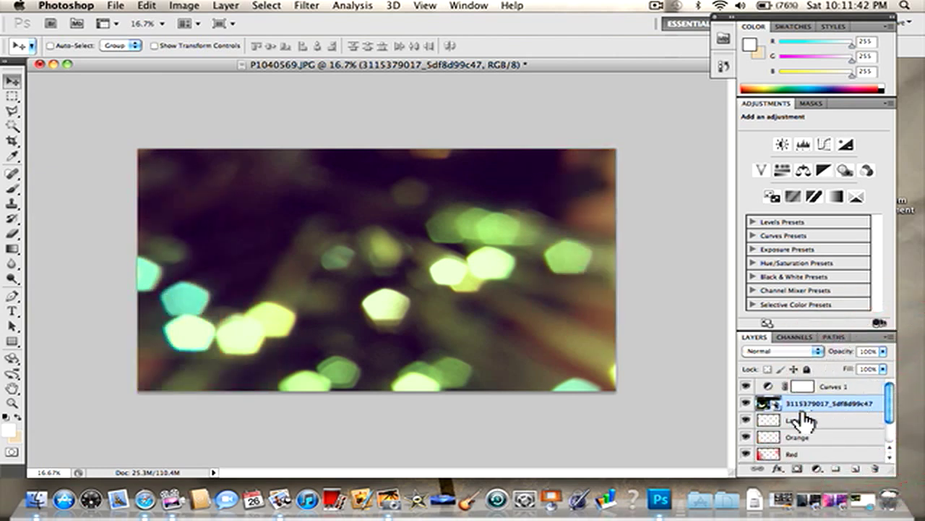
drag(804, 417, 803, 385)
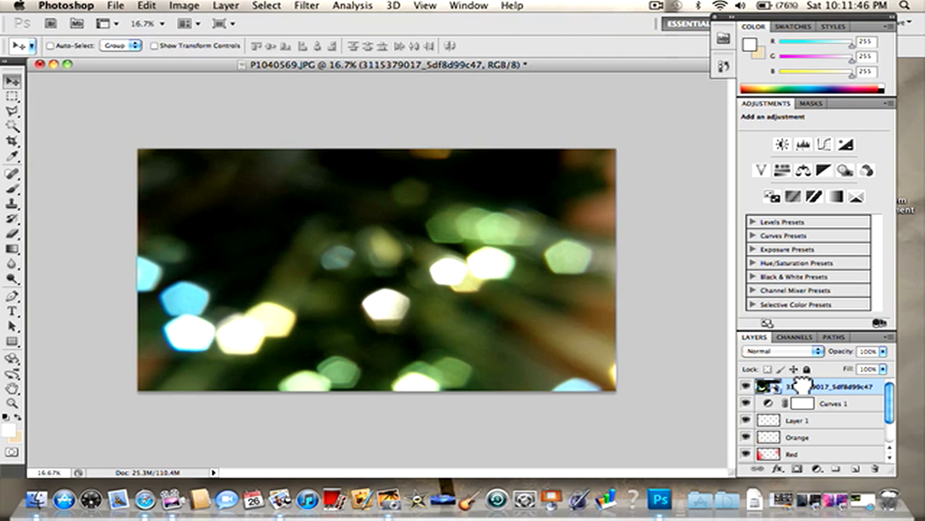
Compare Linear Dodge (Add) and Lighter Color on the bokeh layer and set its blend mode to Color Dodge
click(789, 353)
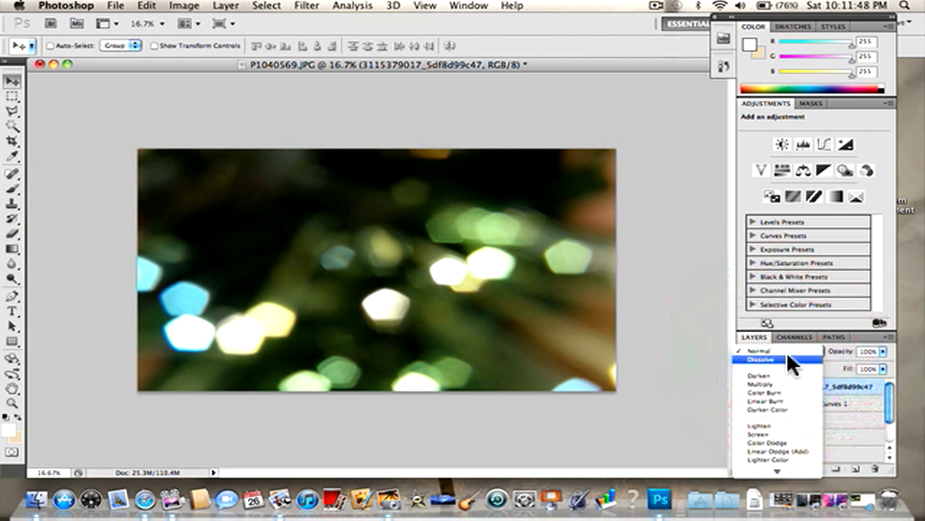
mouse_move(804, 473)
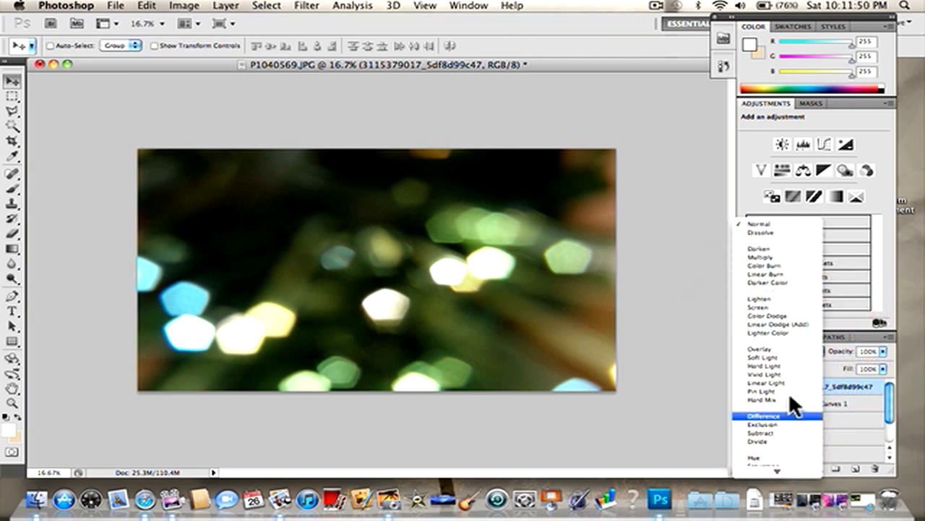
click(785, 313)
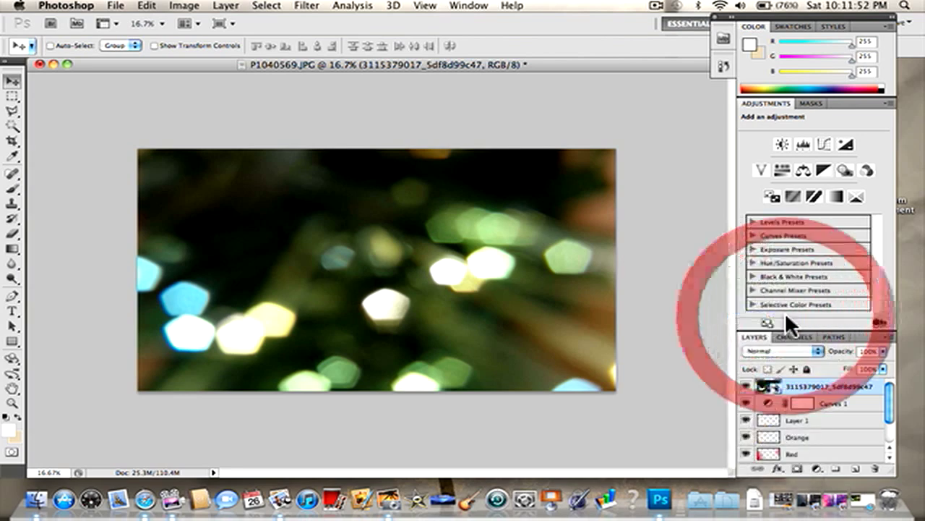
click(787, 347)
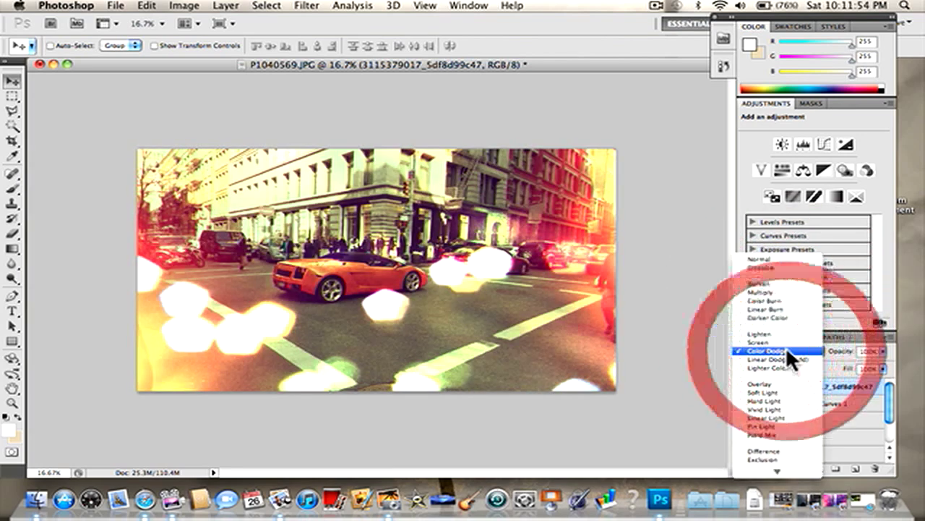
click(785, 351)
click(786, 352)
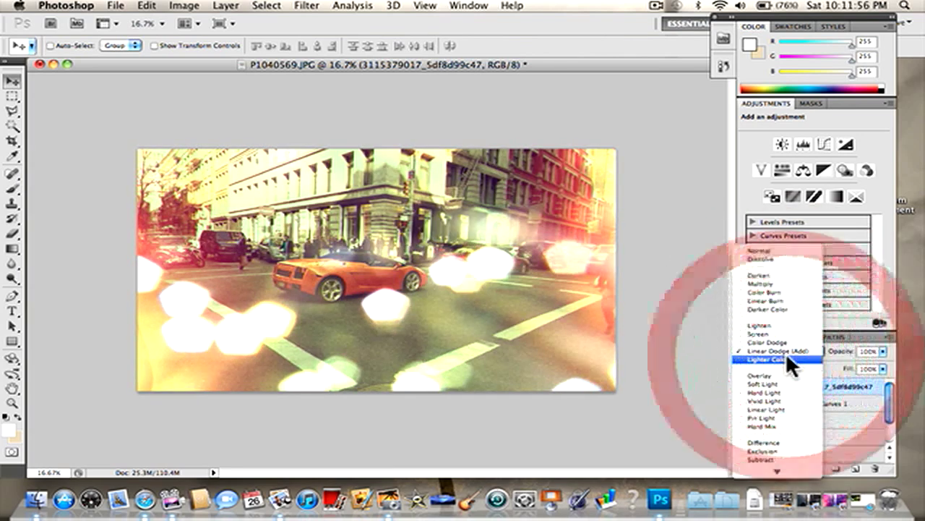
click(786, 359)
click(789, 350)
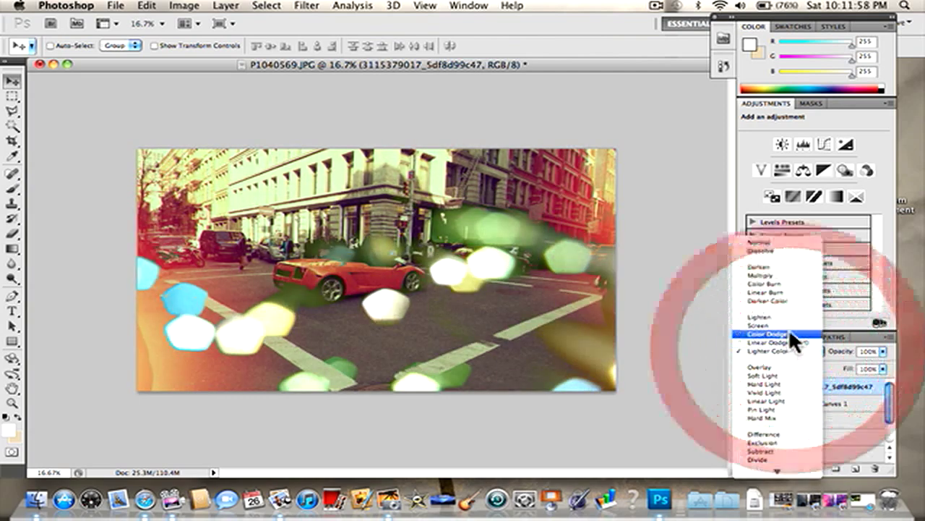
click(789, 327)
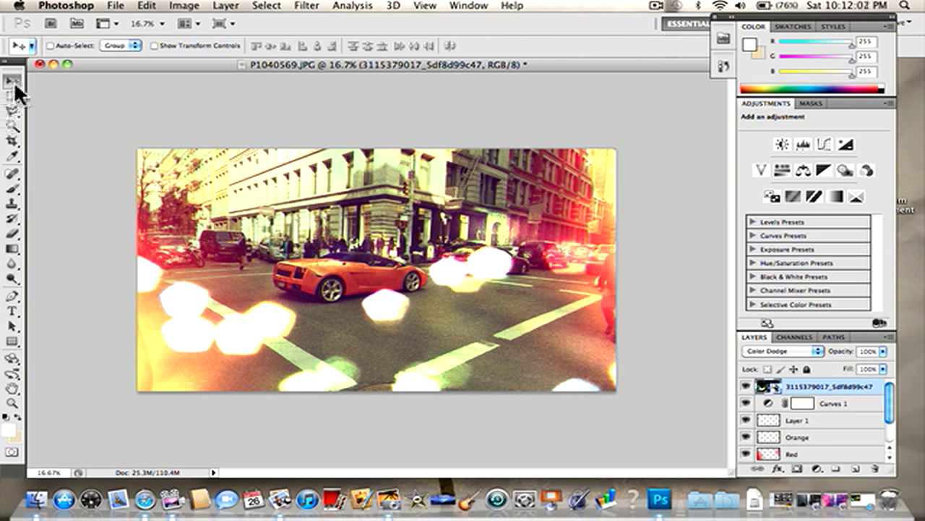
right_click(217, 369)
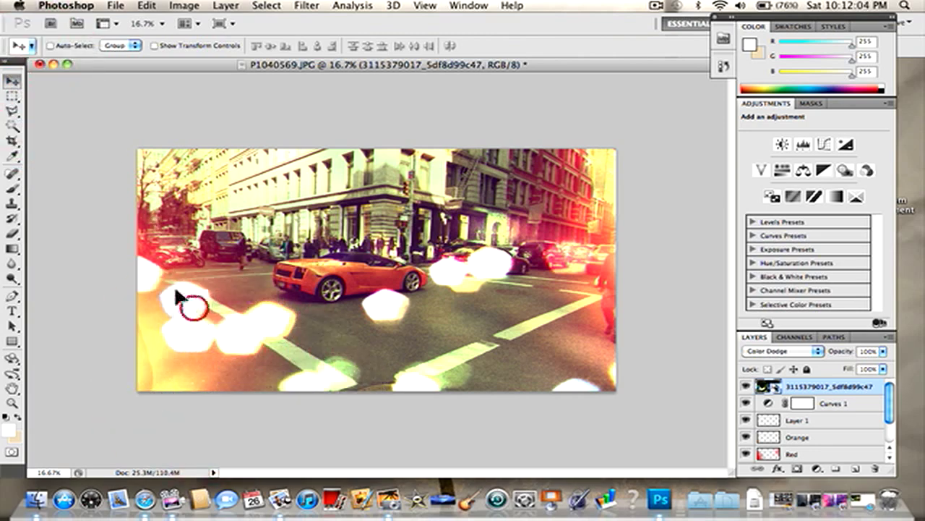
drag(185, 304, 207, 299)
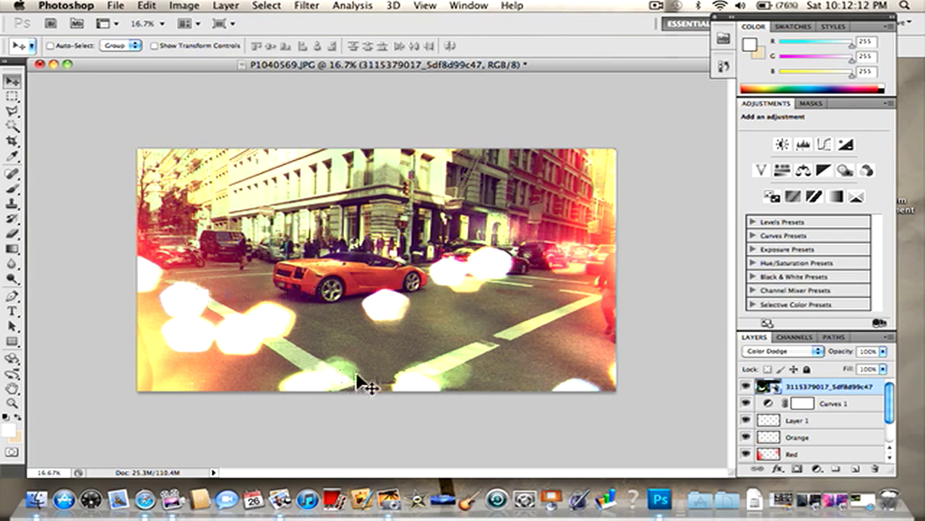
click(745, 386)
Switch to Safari and return to the first page of the Google Images results for bokeh texture
click(150, 499)
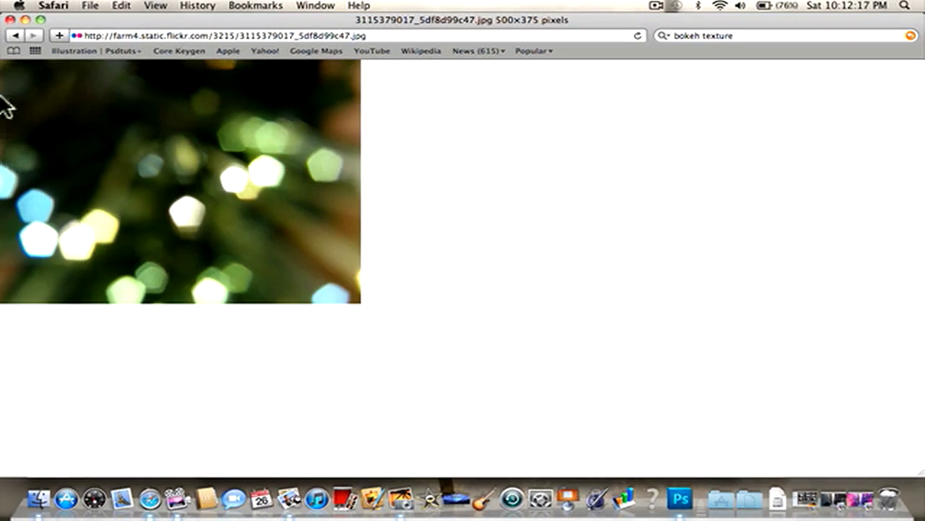
click(12, 36)
click(11, 37)
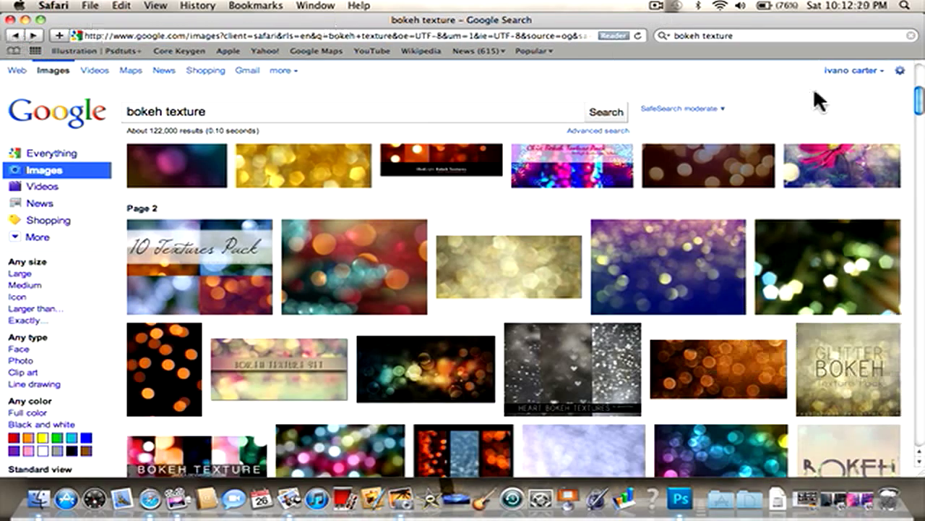
drag(921, 109, 921, 90)
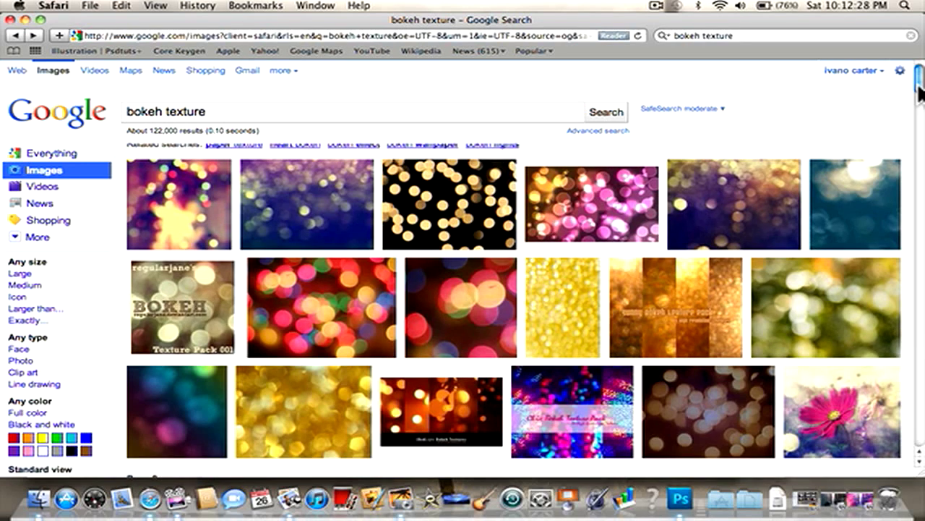
click(875, 194)
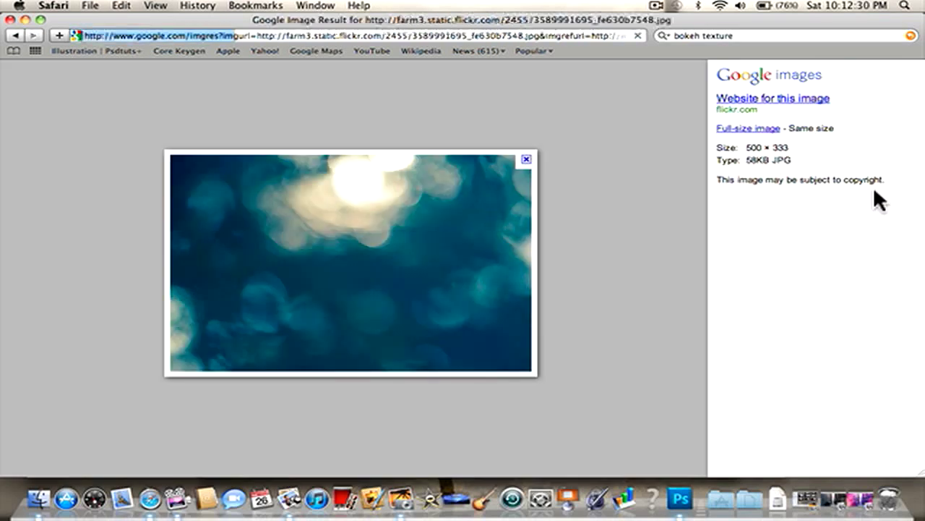
click(757, 130)
right_click(267, 120)
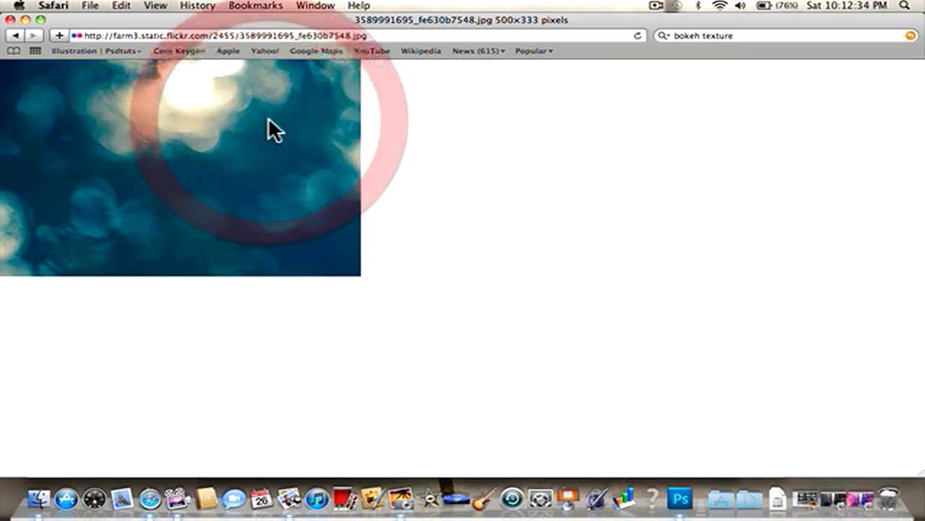
click(306, 157)
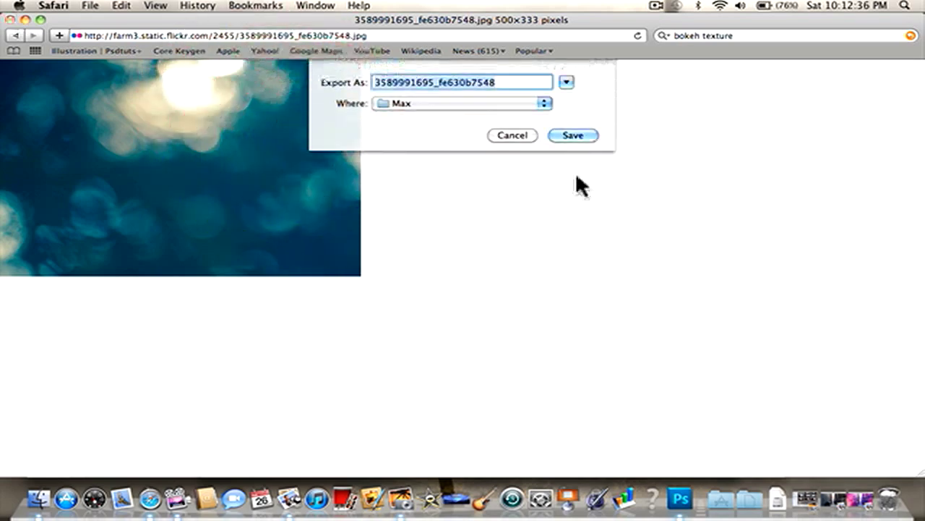
click(571, 134)
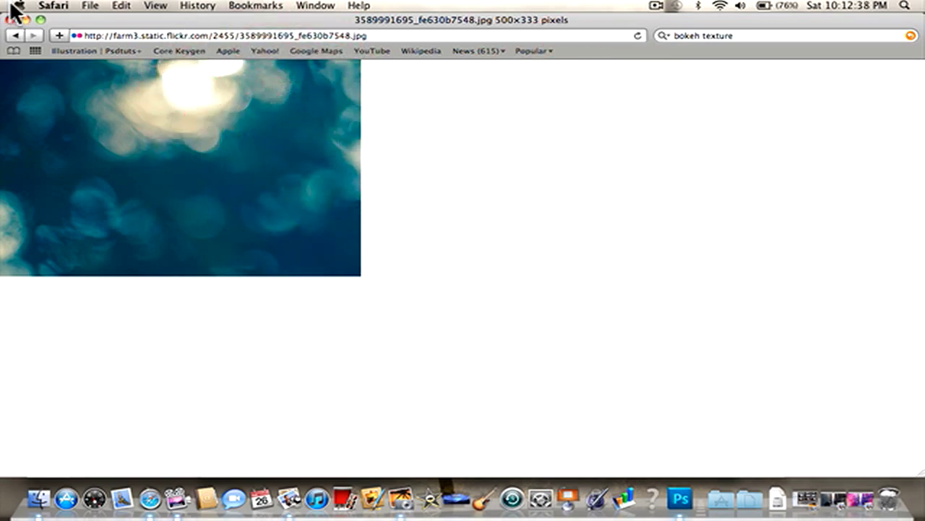
click(26, 19)
click(133, 60)
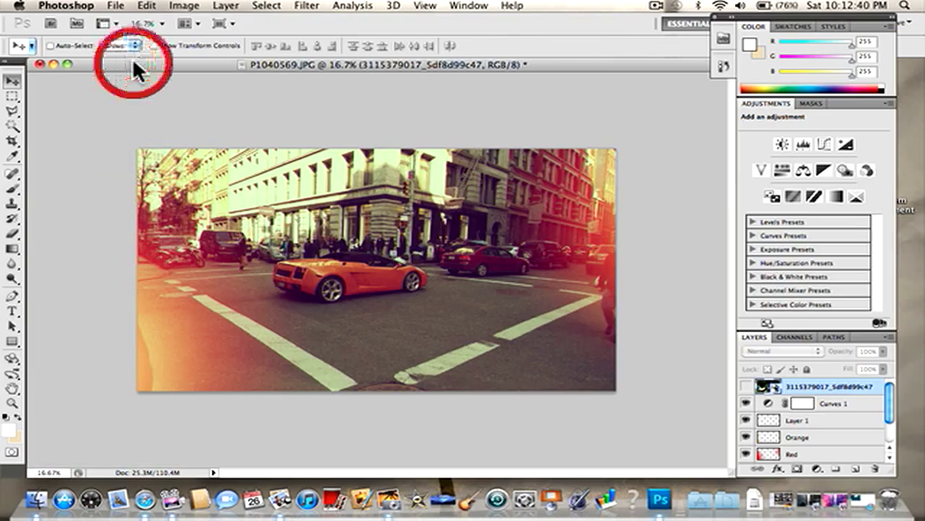
click(134, 49)
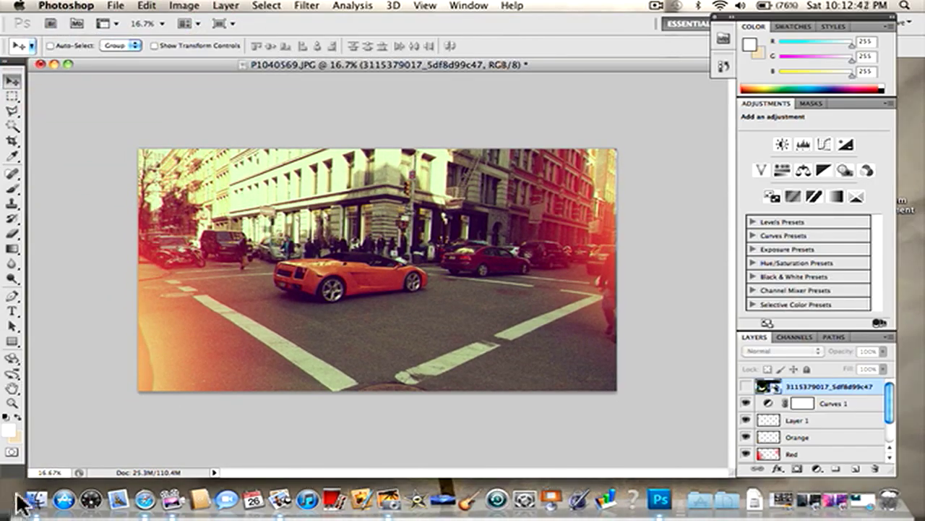
click(47, 493)
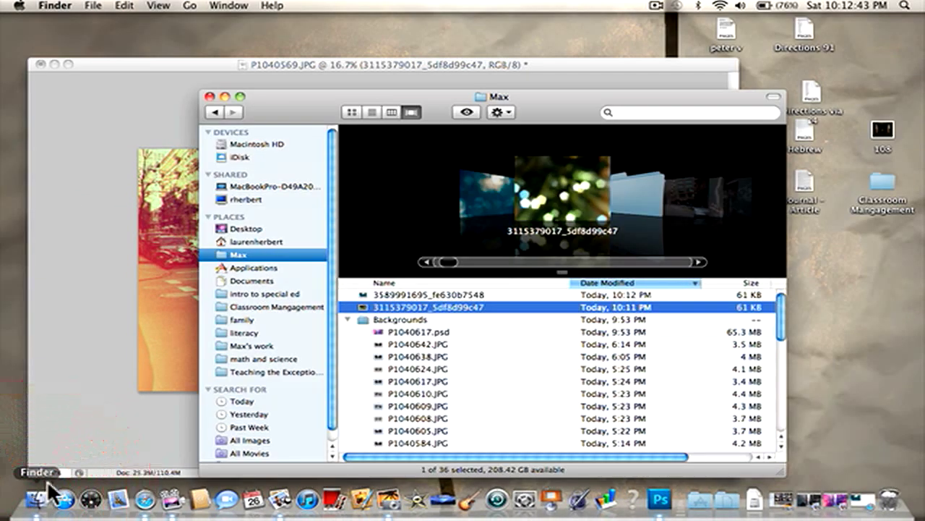
click(408, 293)
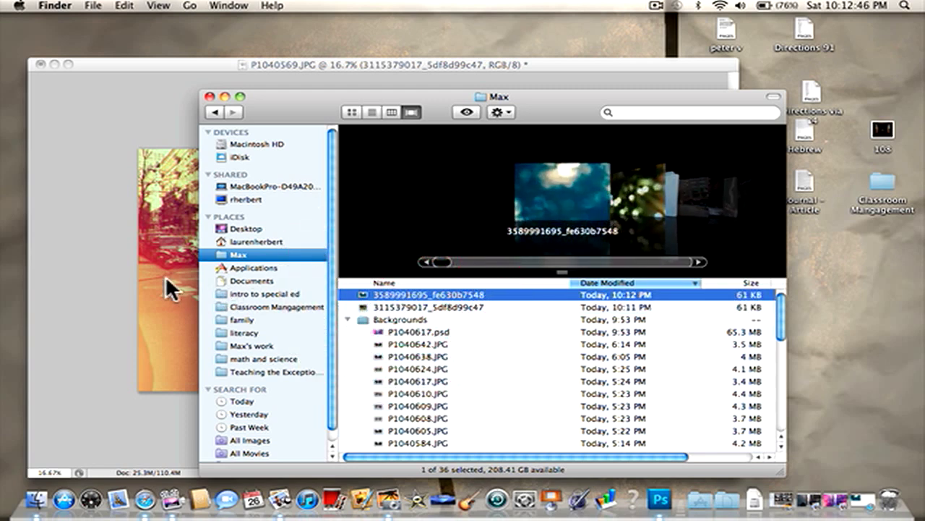
drag(373, 288, 165, 233)
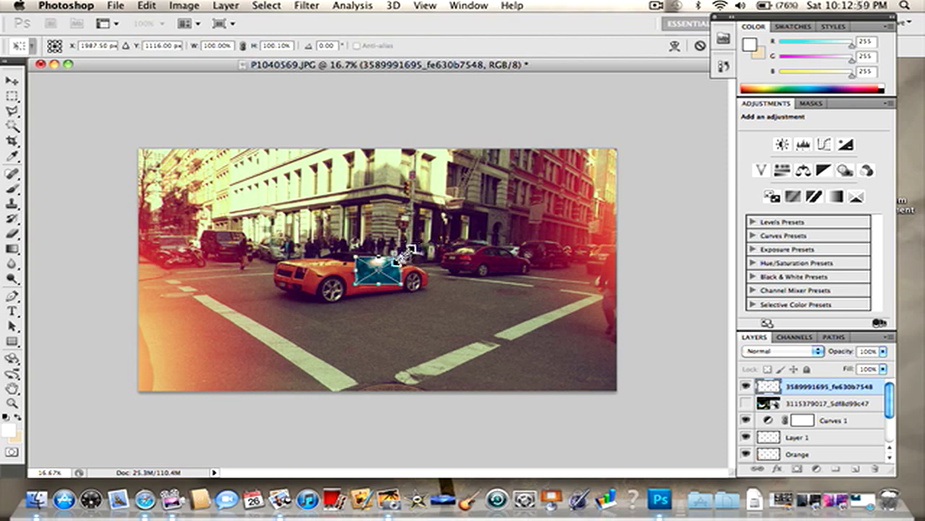
Stretch the placed dark blue bokeh image to cover the whole street photo and commit the placement
drag(403, 256, 564, 157)
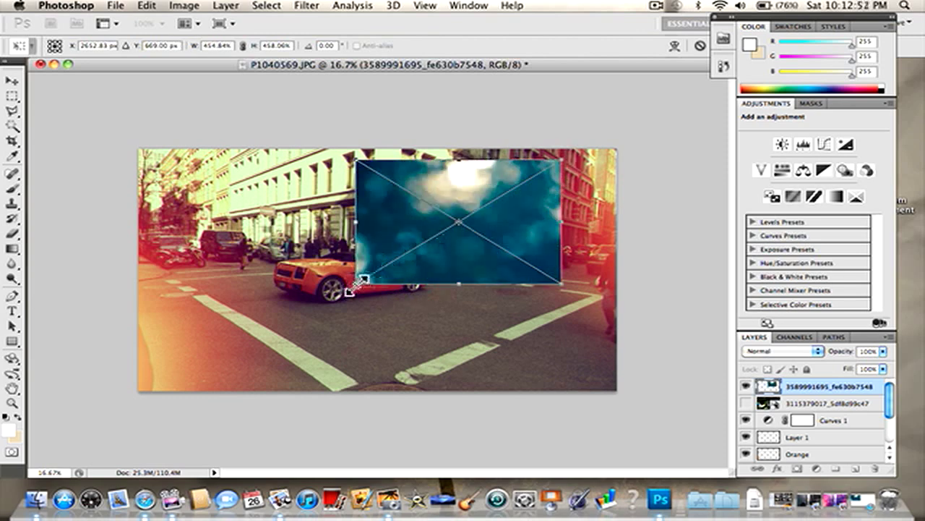
drag(352, 287, 154, 391)
drag(397, 318, 415, 305)
drag(580, 275, 616, 272)
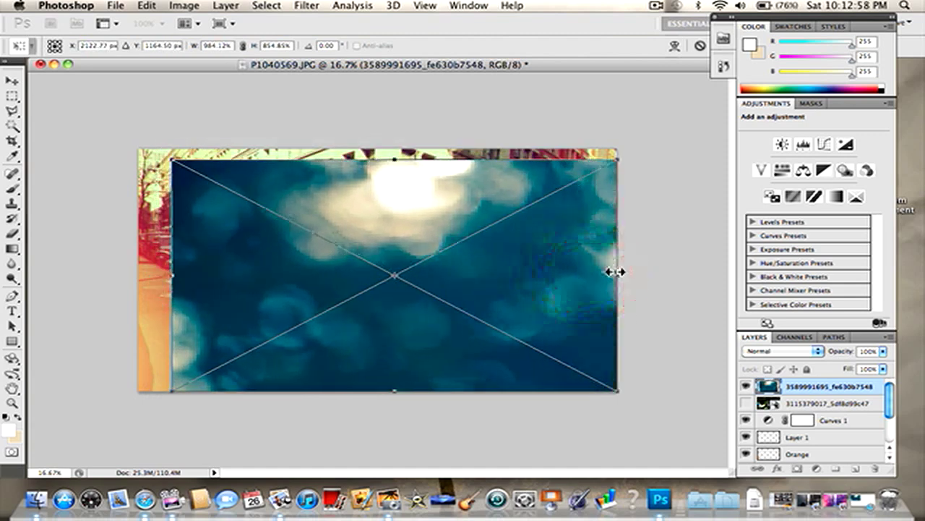
drag(431, 253, 426, 250)
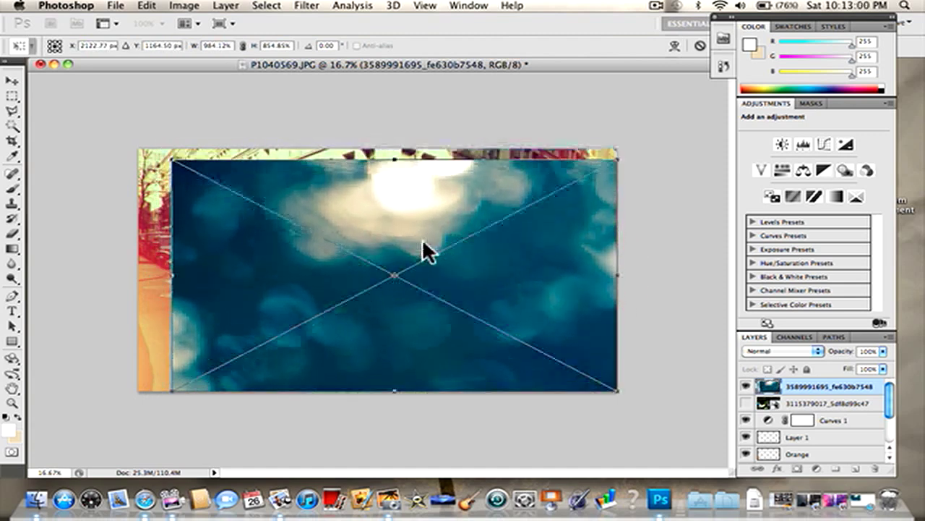
drag(171, 275, 138, 275)
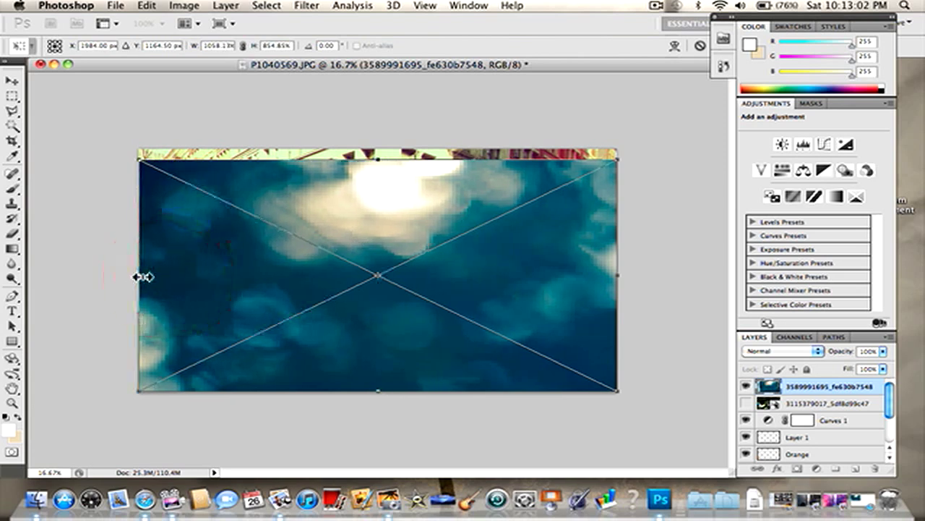
drag(380, 165, 380, 155)
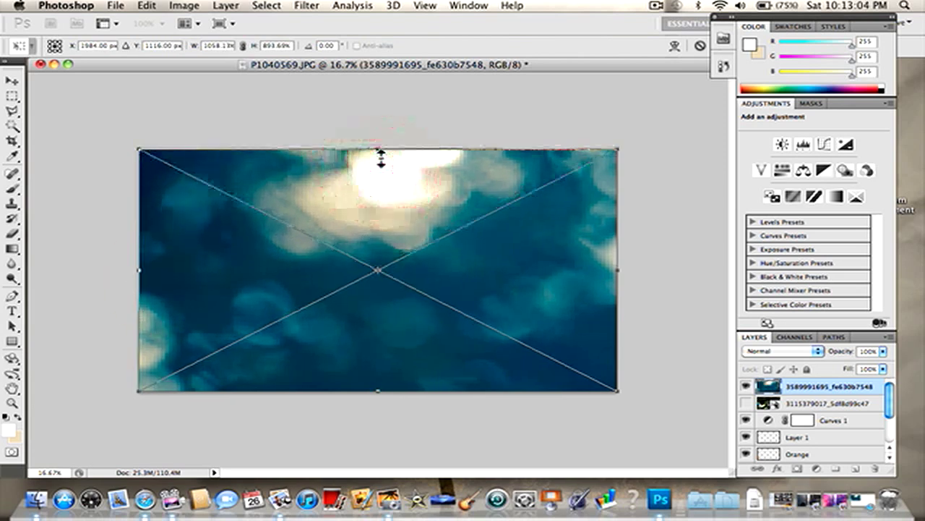
click(11, 84)
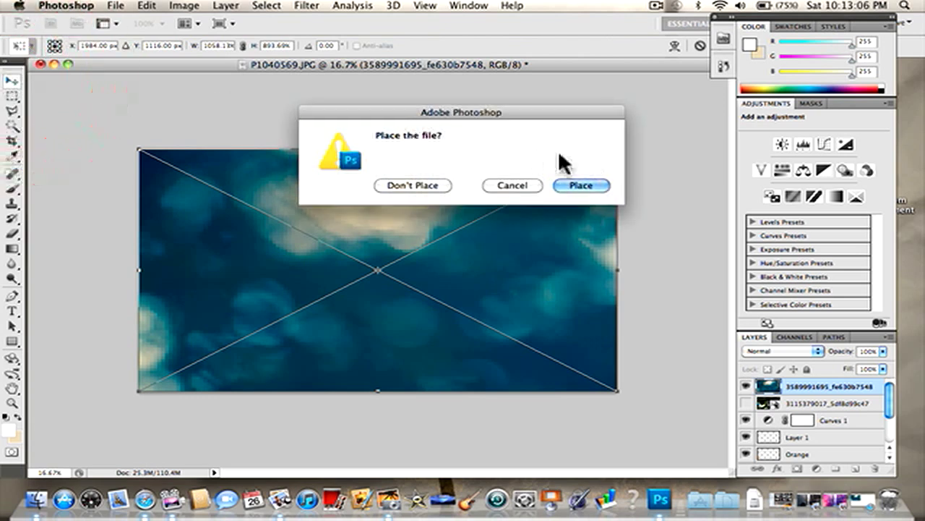
click(582, 184)
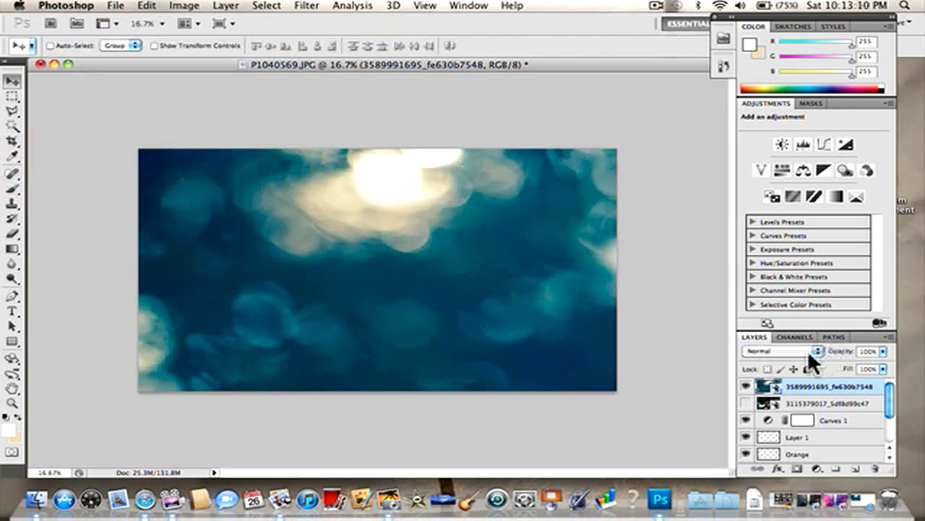
click(806, 350)
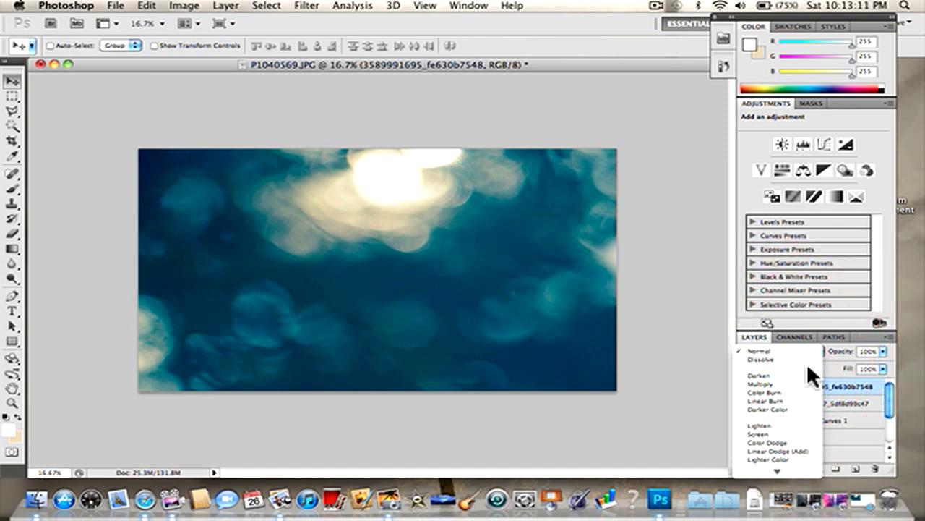
click(789, 442)
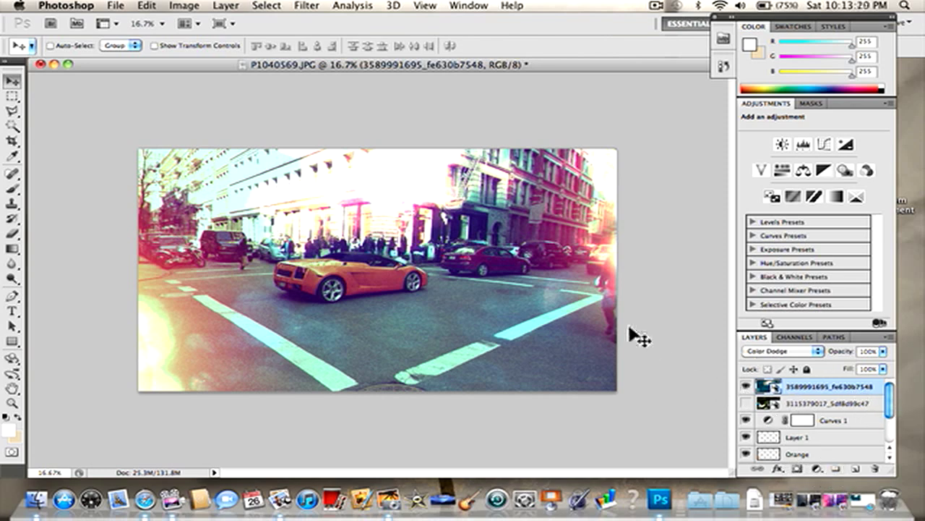
click(883, 350)
mouse_move(896, 363)
mouse_down()
mouse_move(790, 366)
mouse_move(921, 379)
mouse_up()
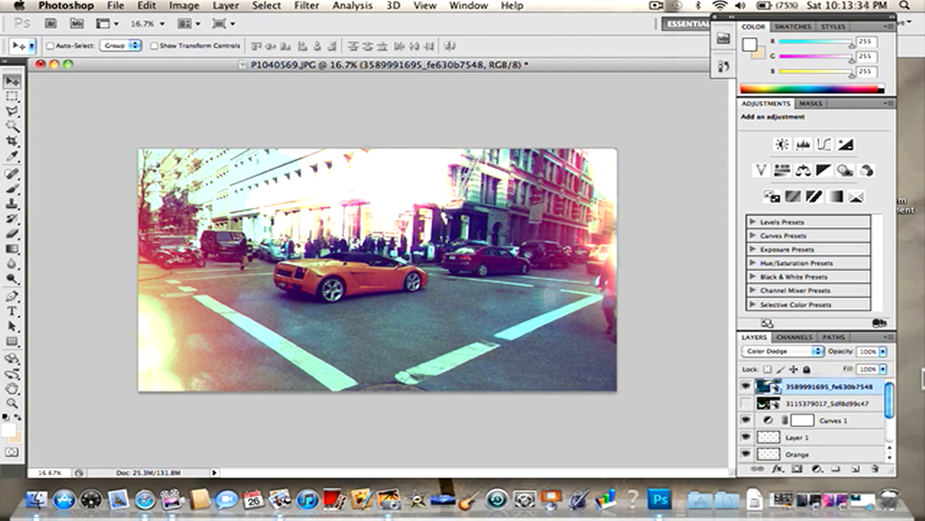
click(871, 367)
mouse_move(882, 369)
mouse_down()
mouse_move(859, 380)
mouse_move(847, 374)
mouse_move(923, 383)
mouse_move(805, 373)
mouse_move(922, 384)
mouse_move(871, 378)
mouse_up()
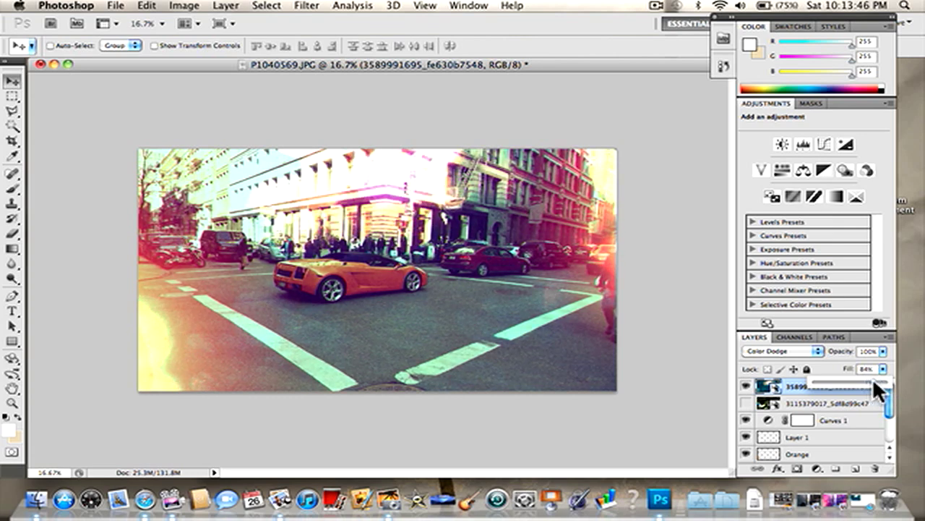
drag(872, 377, 872, 378)
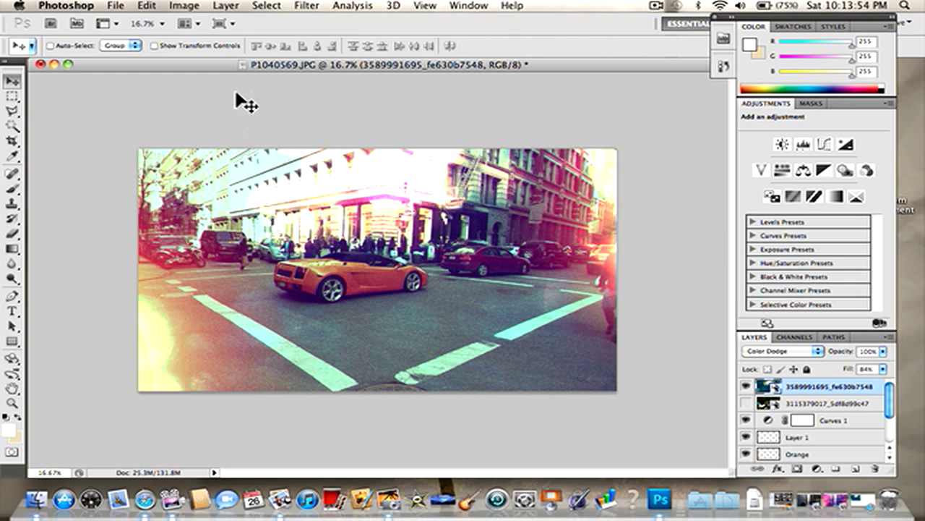
Save a JPEG copy named Vintage Color correction 2 in the folder that holds the downloaded bokeh images
click(229, 66)
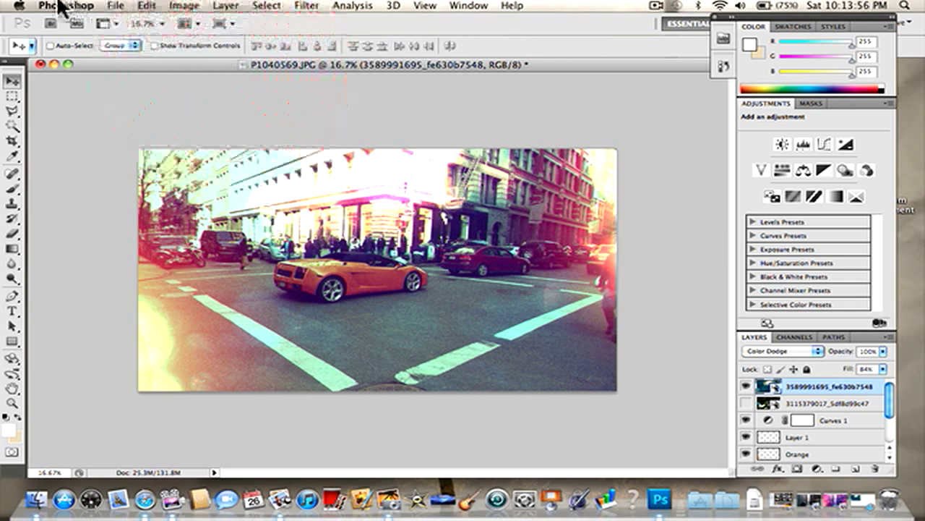
click(119, 6)
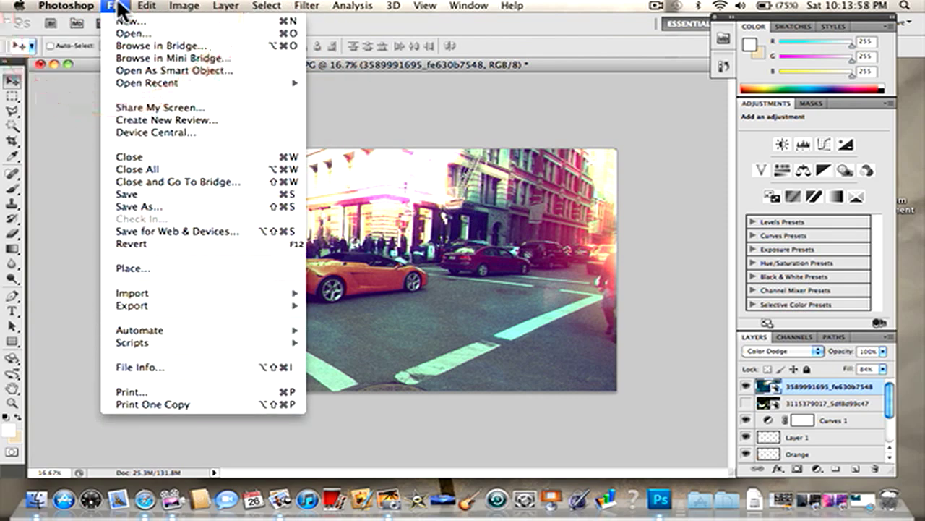
click(145, 191)
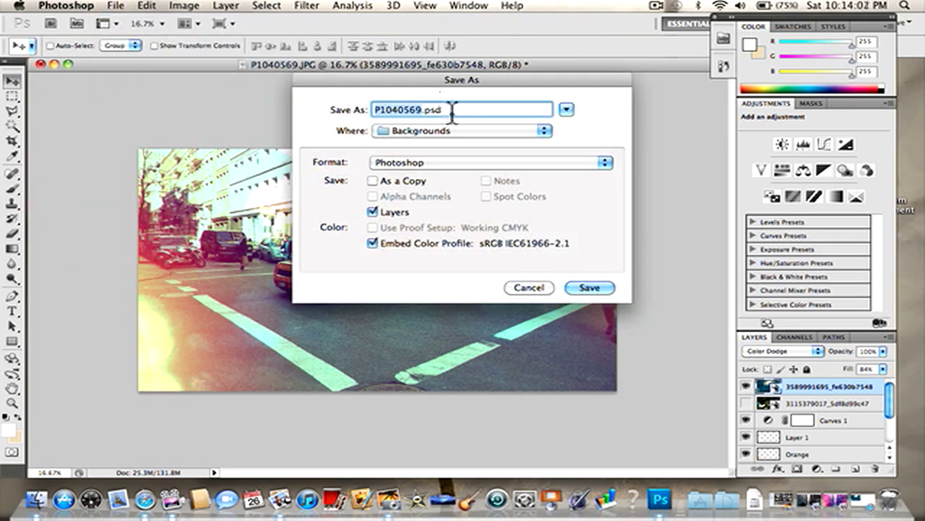
triple_click(450, 111)
text(Vintage Col)
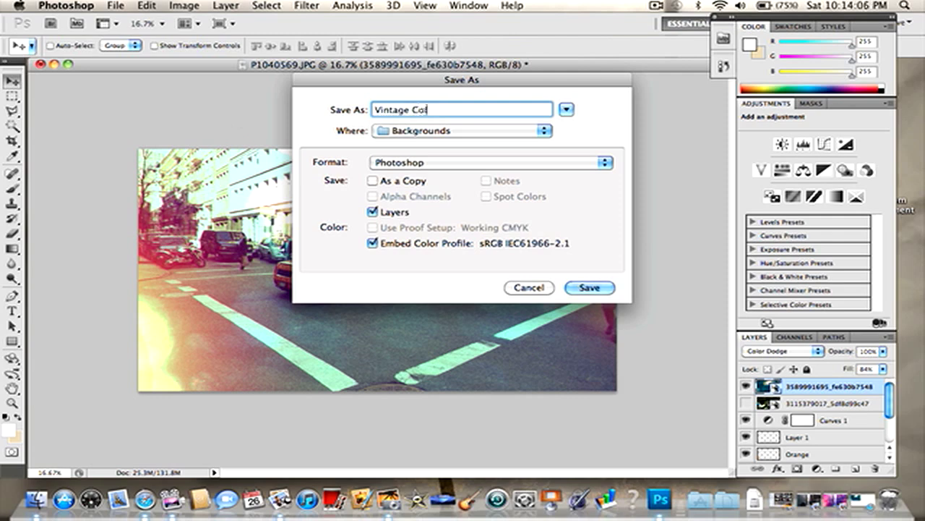
text(or correction 2)
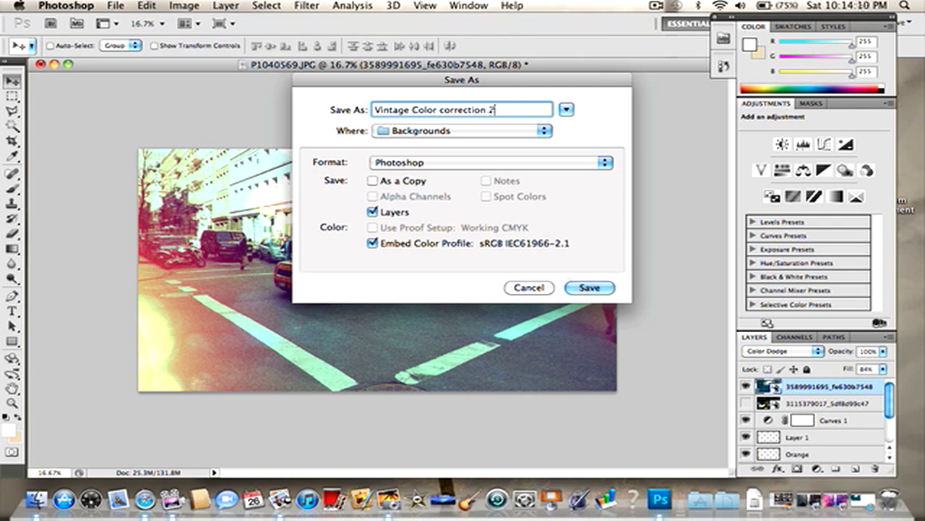
click(426, 131)
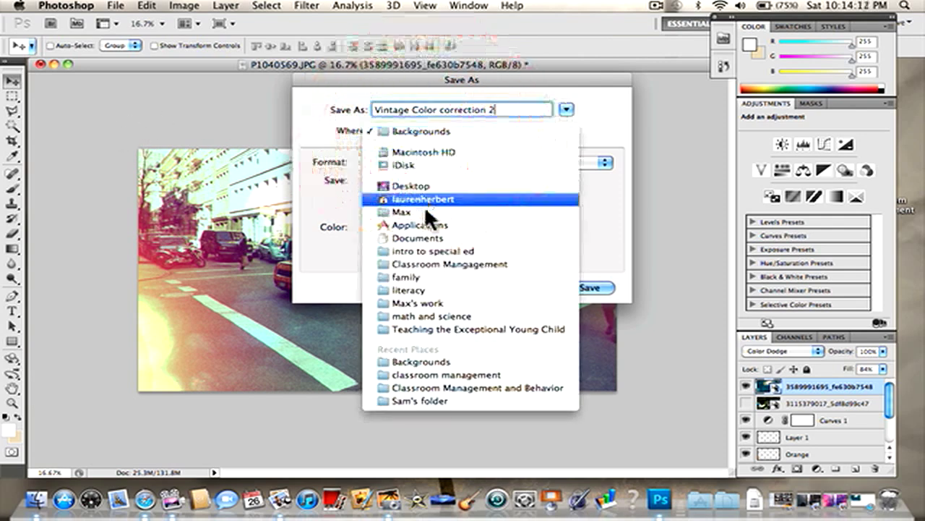
click(424, 211)
click(416, 162)
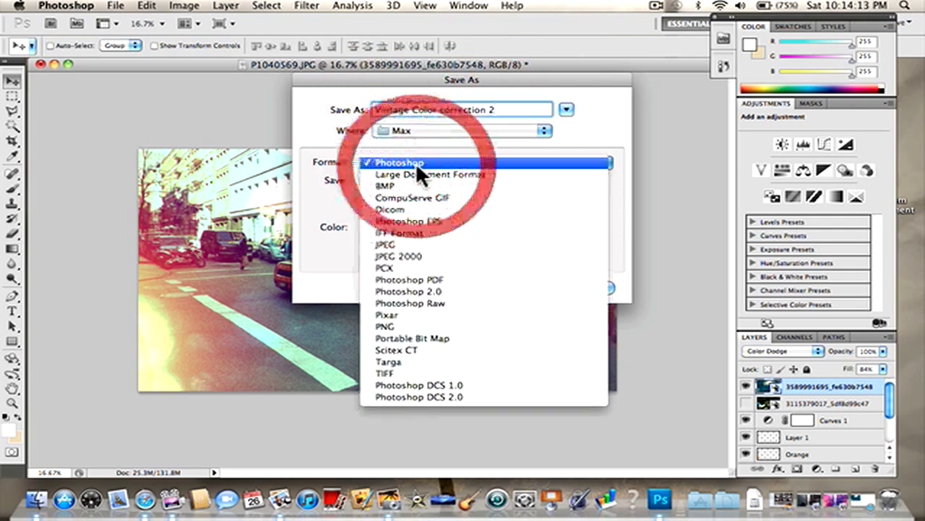
click(410, 242)
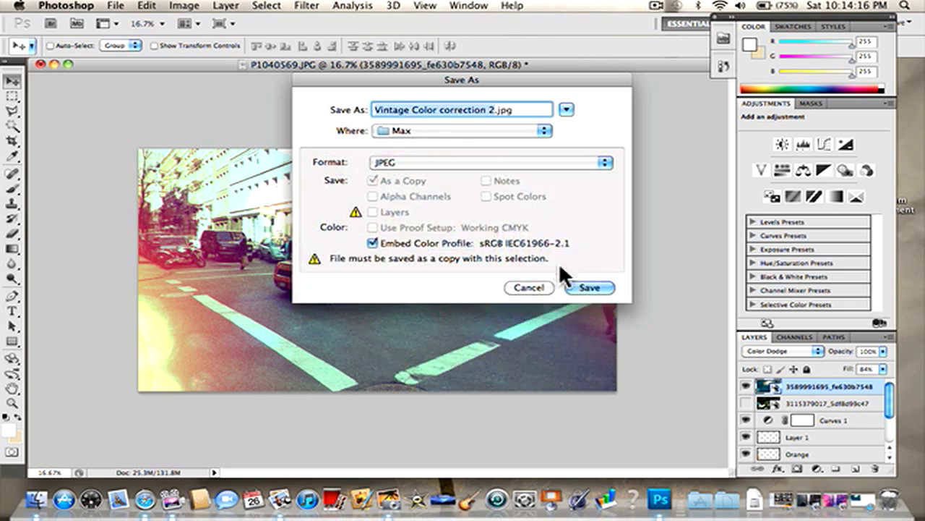
click(580, 284)
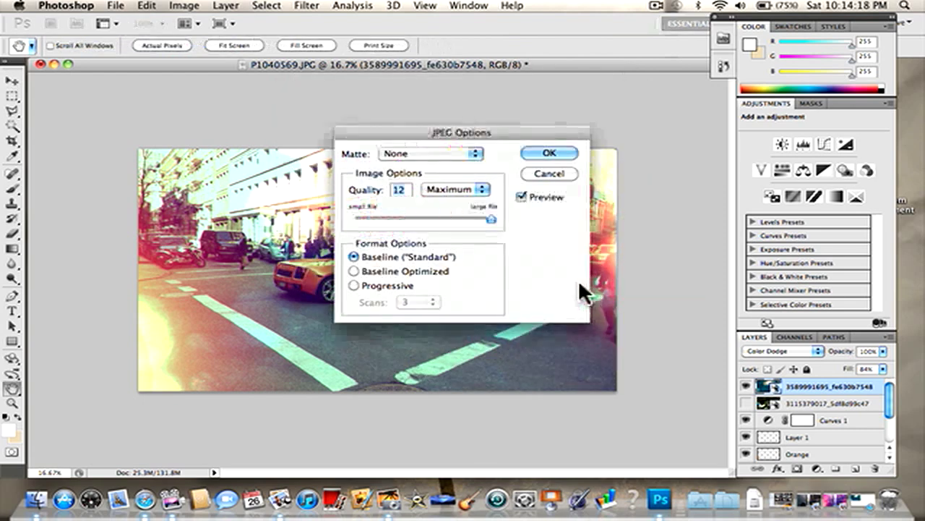
Accept the JPEG options with Maximum quality 12 and the Baseline ("Standard") format
click(477, 188)
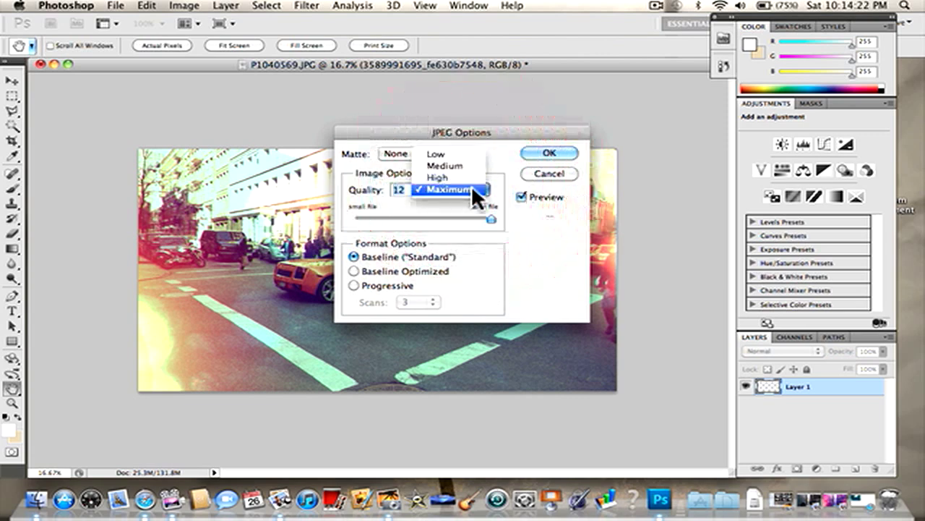
click(500, 178)
click(544, 148)
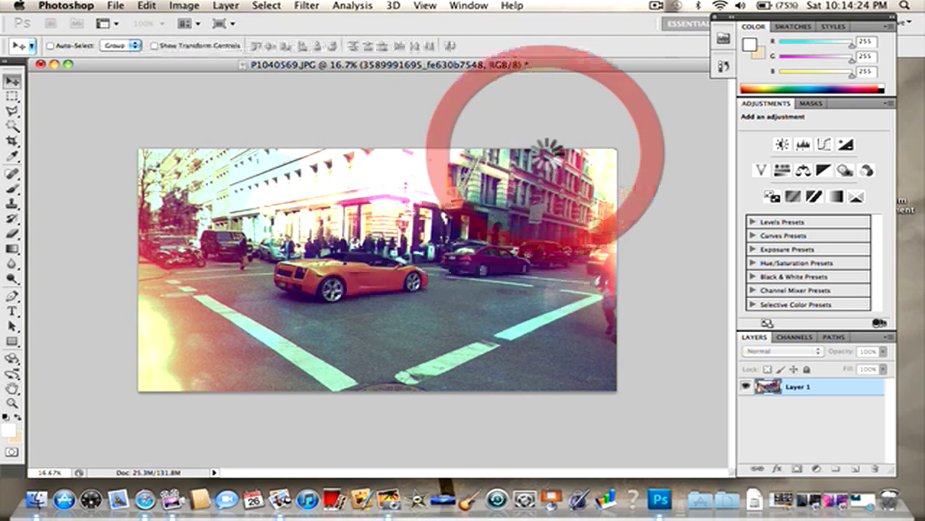